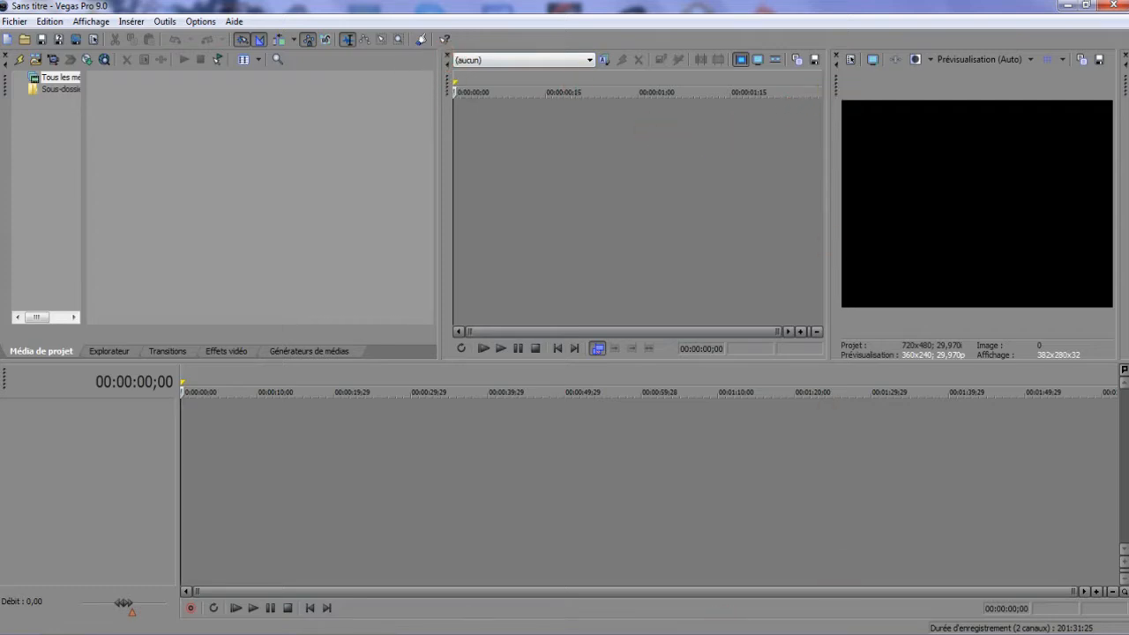
Widen the trimmer pane toward the project media area and enlarge the media folder tree enough to read the folder names.
left_click(474, 633)
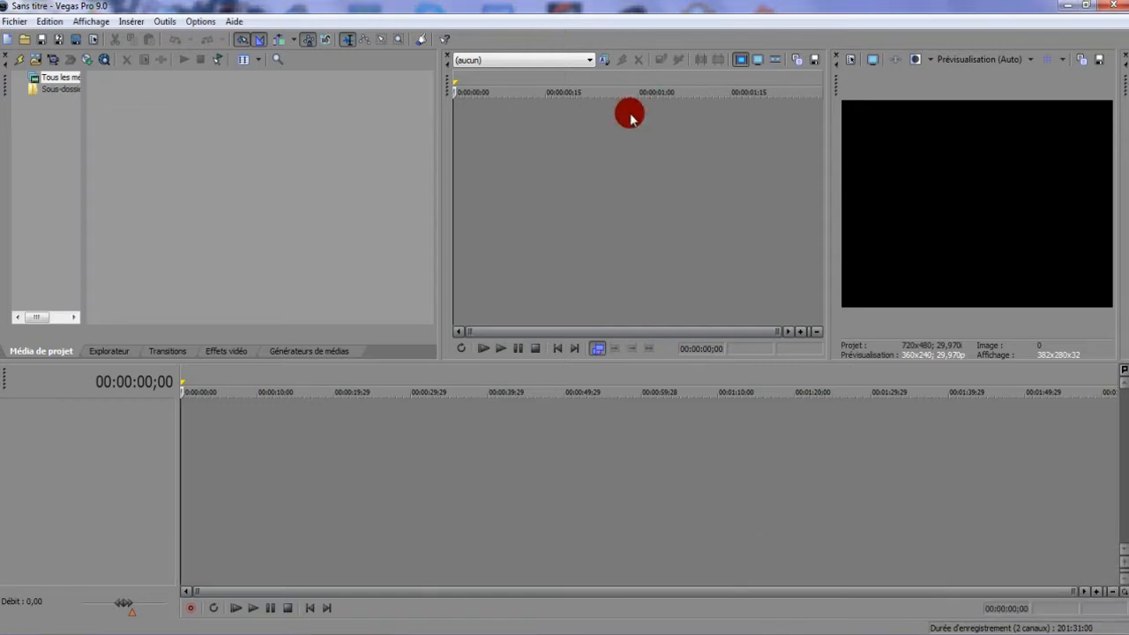
left_click_drag(437, 85, 379, 132)
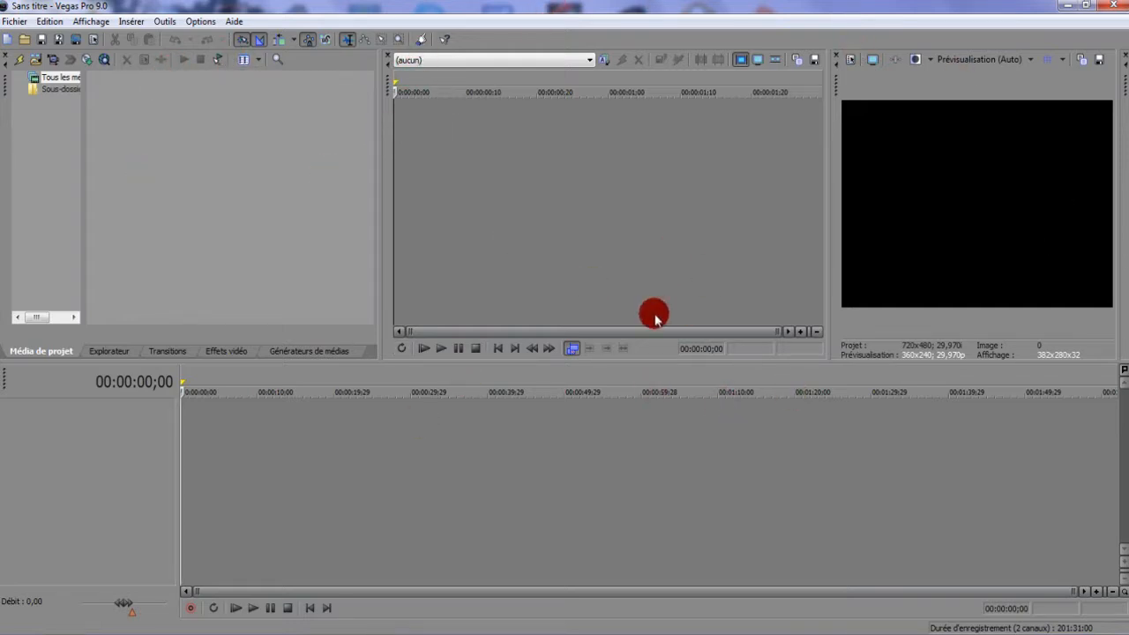
left_click_drag(782, 333, 858, 343)
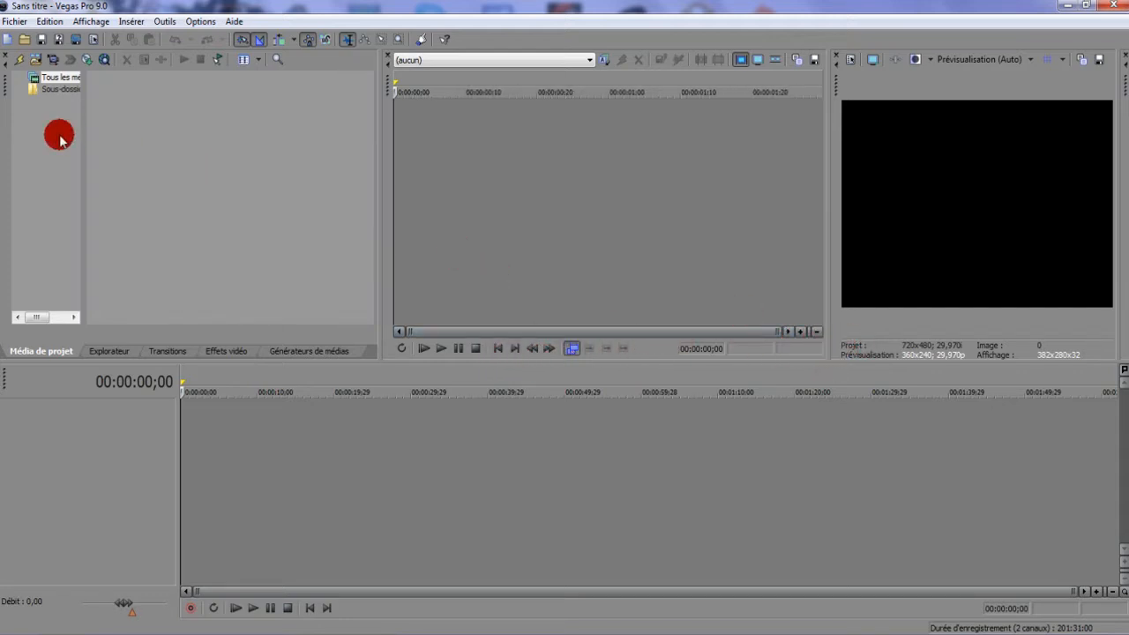
left_click_drag(82, 138, 166, 141)
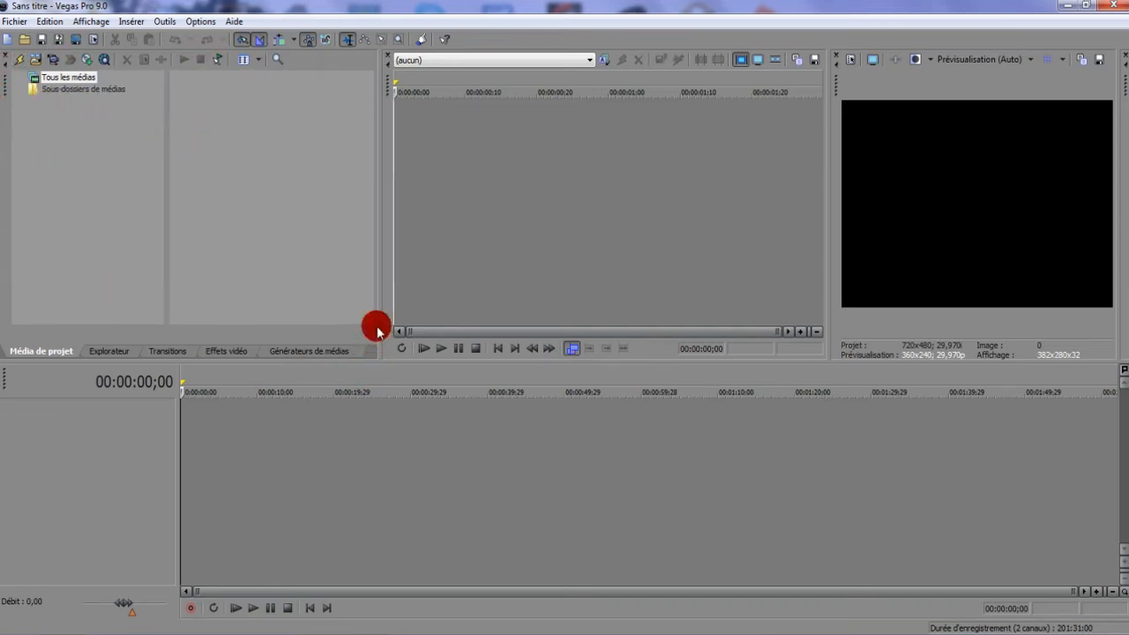
Widen the project media pane slightly against the trimmer and raise the timeline's upper boundary to give the tracks more height.
left_click_drag(381, 311, 414, 245)
left_click(404, 372)
left_click_drag(403, 361, 406, 325)
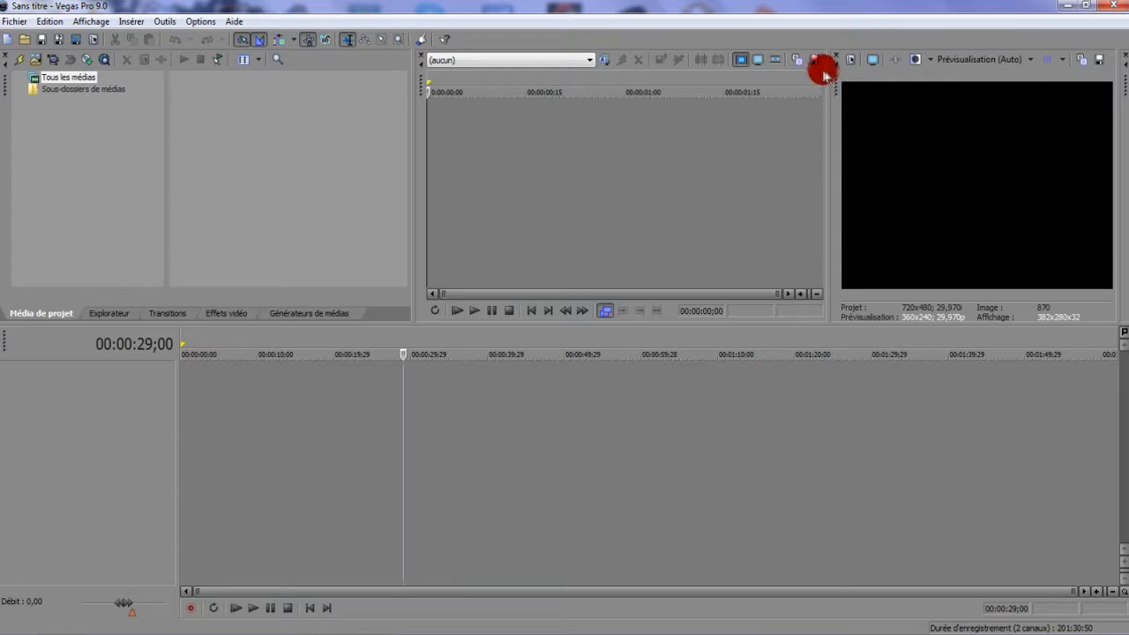
Hide the Découpage window and widen the video preview pane.
left_click(421, 56)
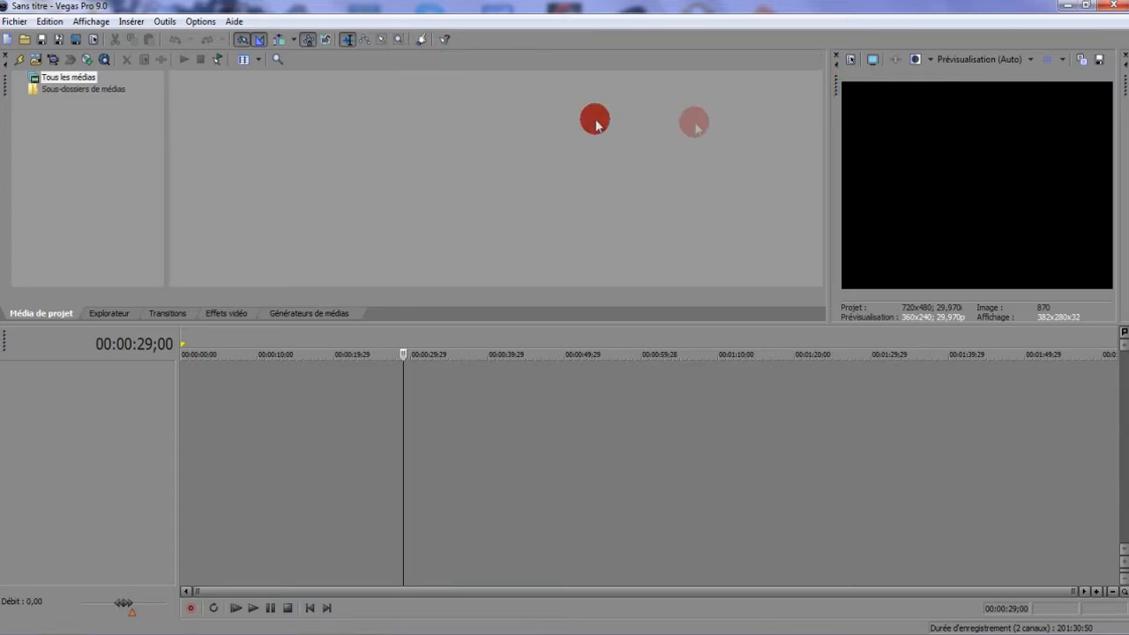
left_click(95, 22)
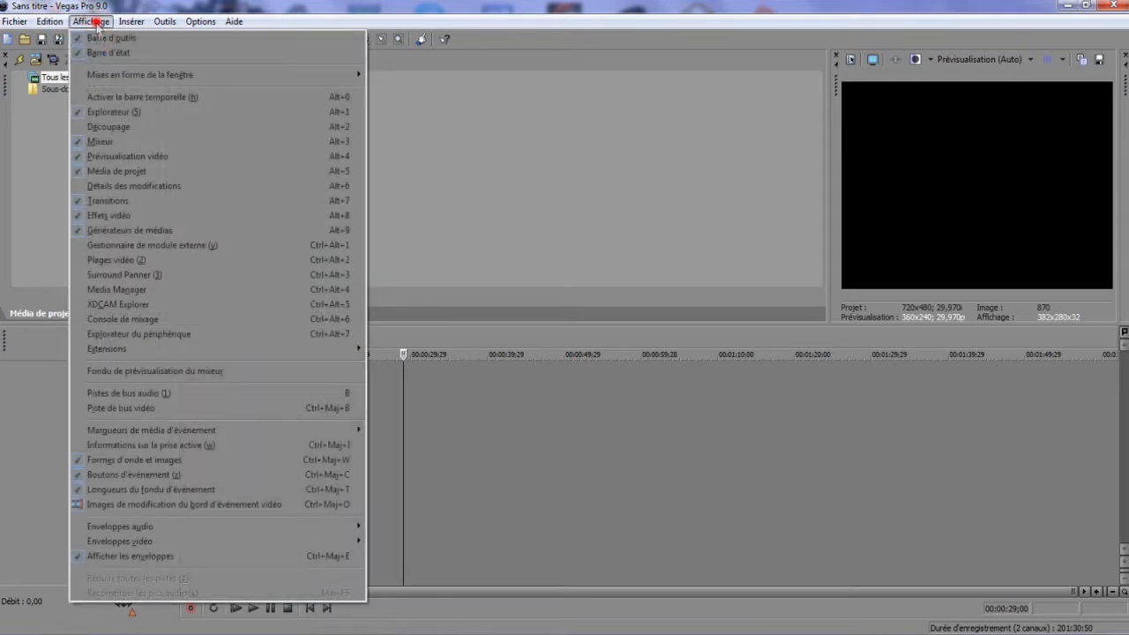
left_click(121, 128)
left_click(421, 56)
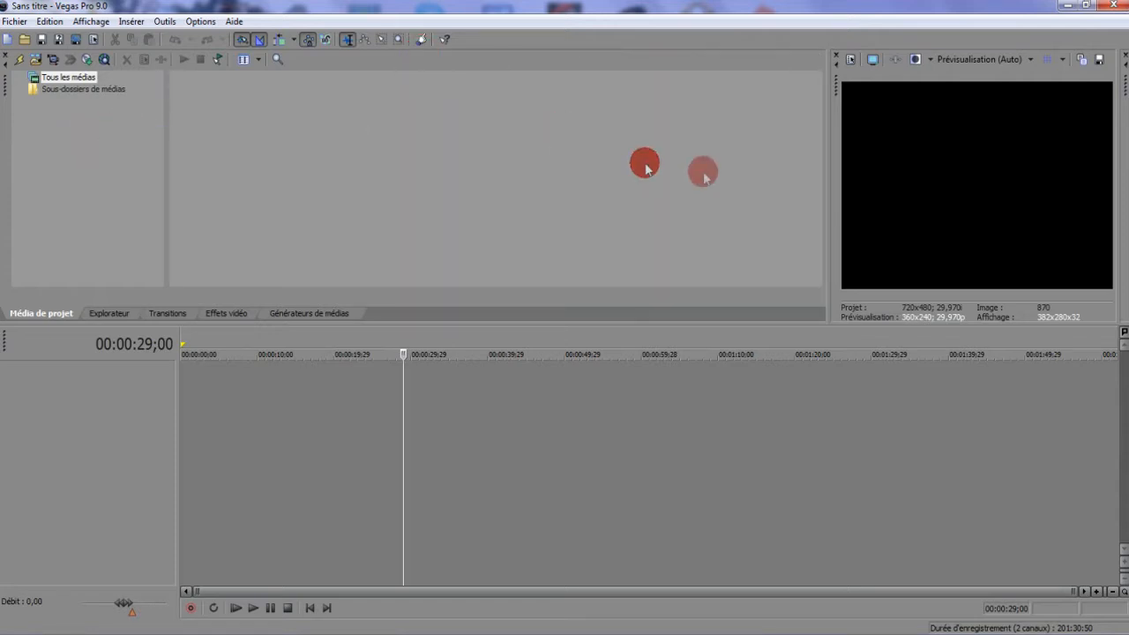
left_click_drag(827, 191, 702, 212)
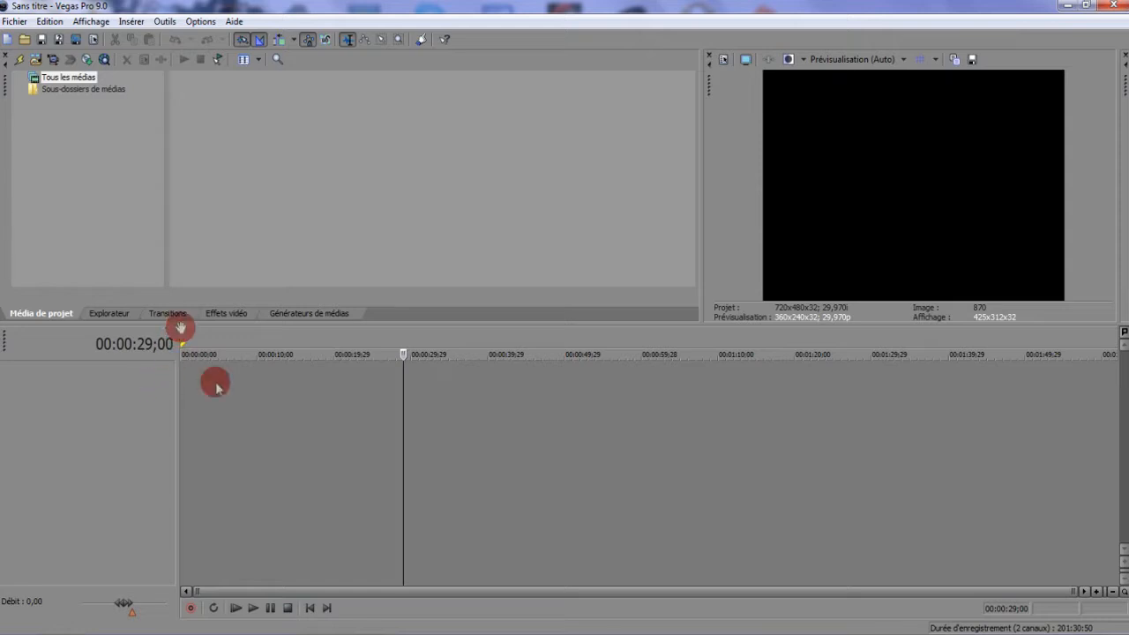
Look through the project media, file explorer, transitions, video effects and media generators offered in the docked window.
key("space")
left_click_drag(214, 360, 221, 331)
left_click(220, 319)
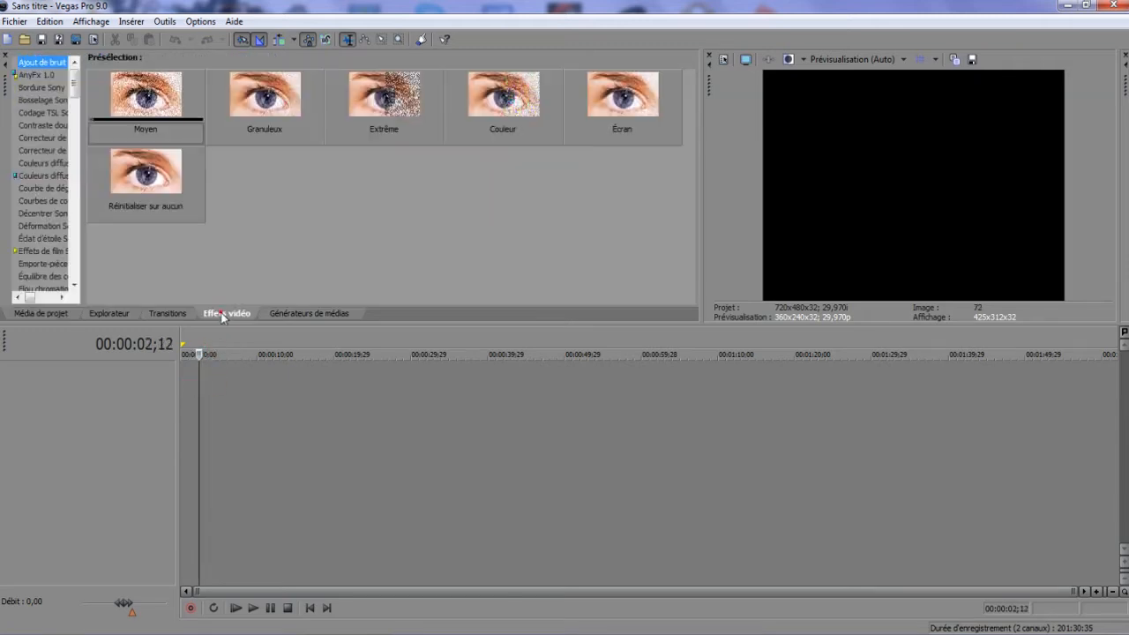
left_click(170, 314)
left_click(213, 315)
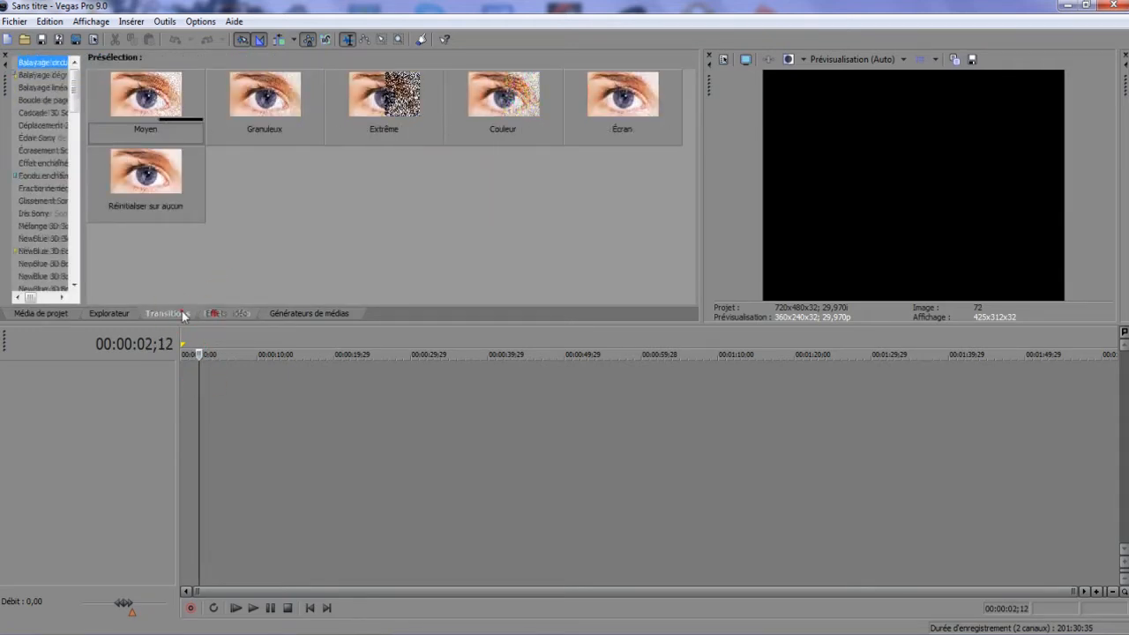
left_click(44, 315)
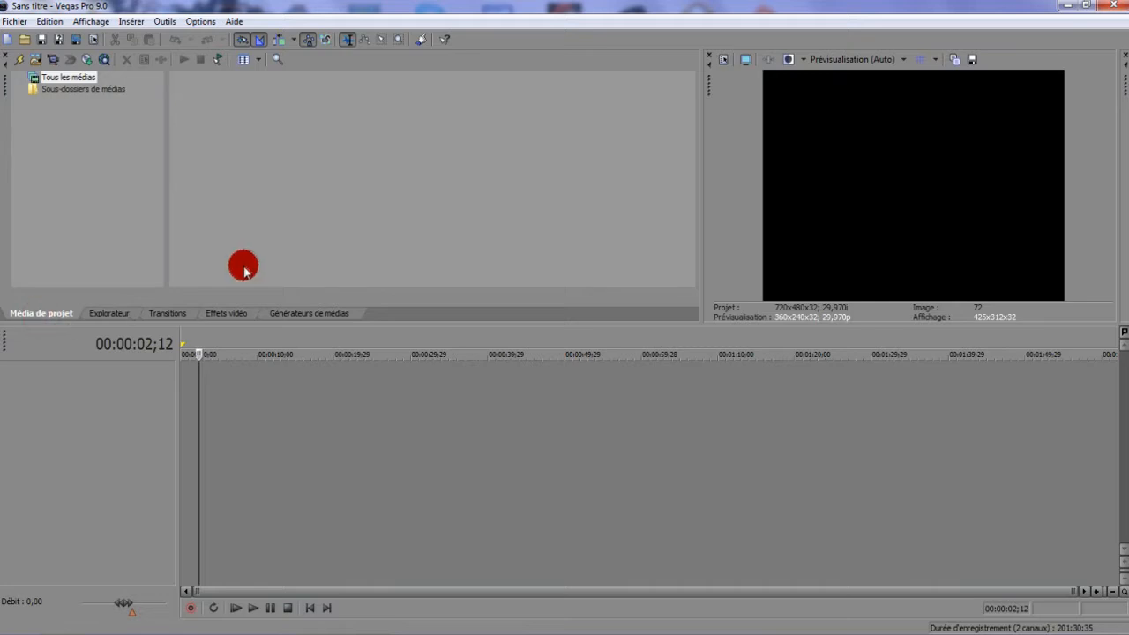
left_click(296, 315)
left_click(245, 318)
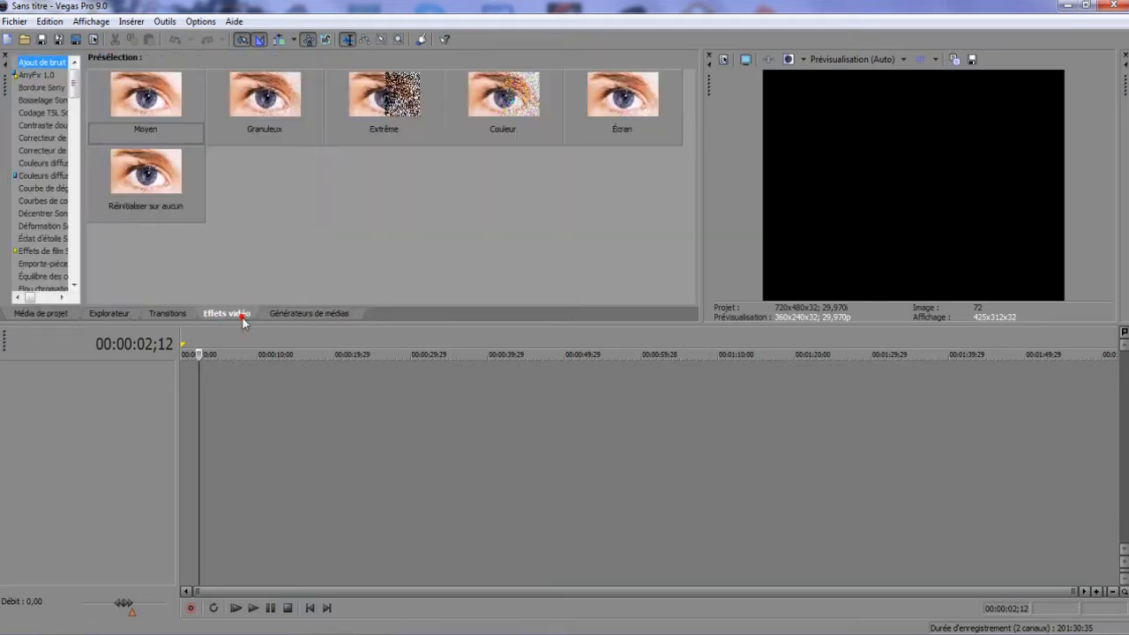
left_click(154, 316)
left_click(35, 315)
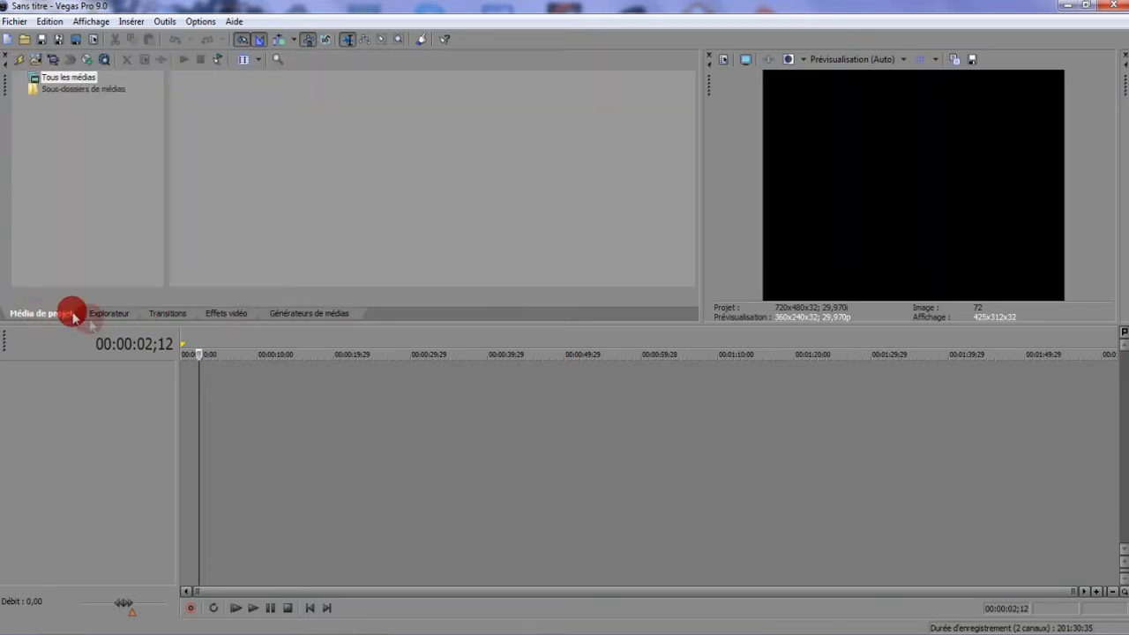
left_click(106, 316)
left_click(157, 314)
left_click(208, 316)
left_click(297, 317)
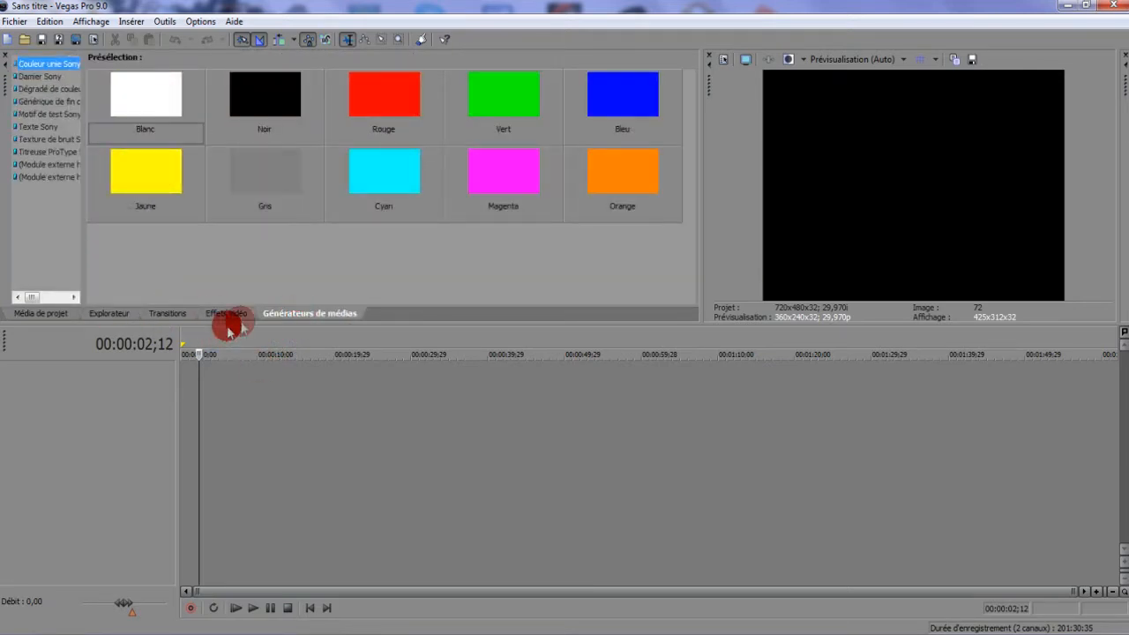
Examine the Couleur unie solid colour presets and the Damier checkerboard presets among the media generators.
left_click(130, 165)
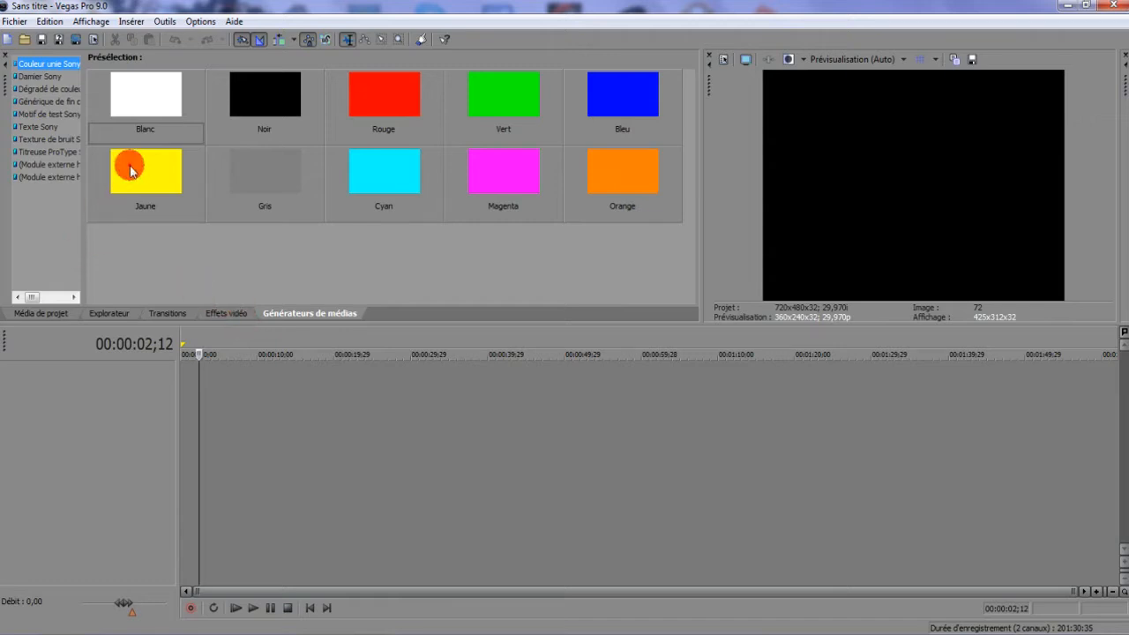
left_click_drag(162, 117, 205, 116)
left_click(388, 176)
left_click(377, 99)
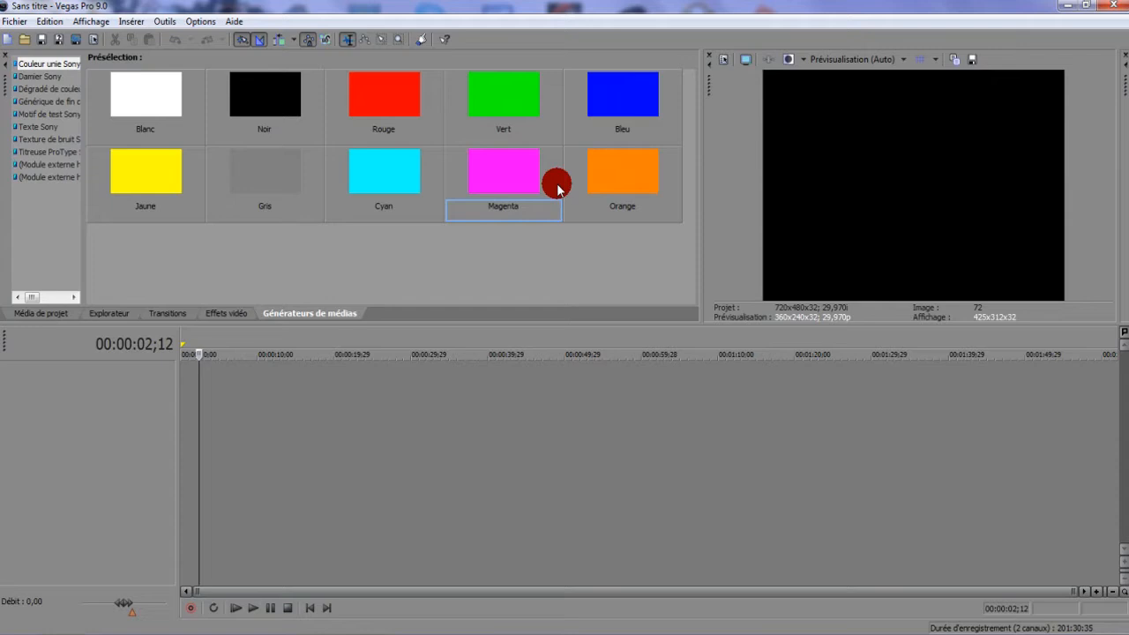
left_click(607, 185)
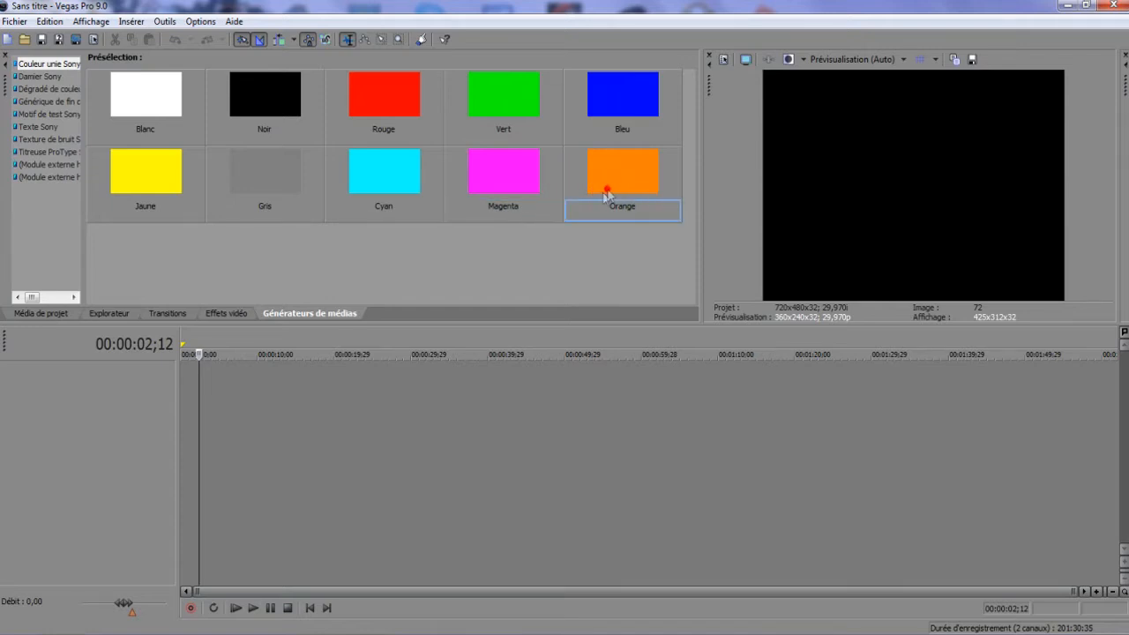
left_click(43, 78)
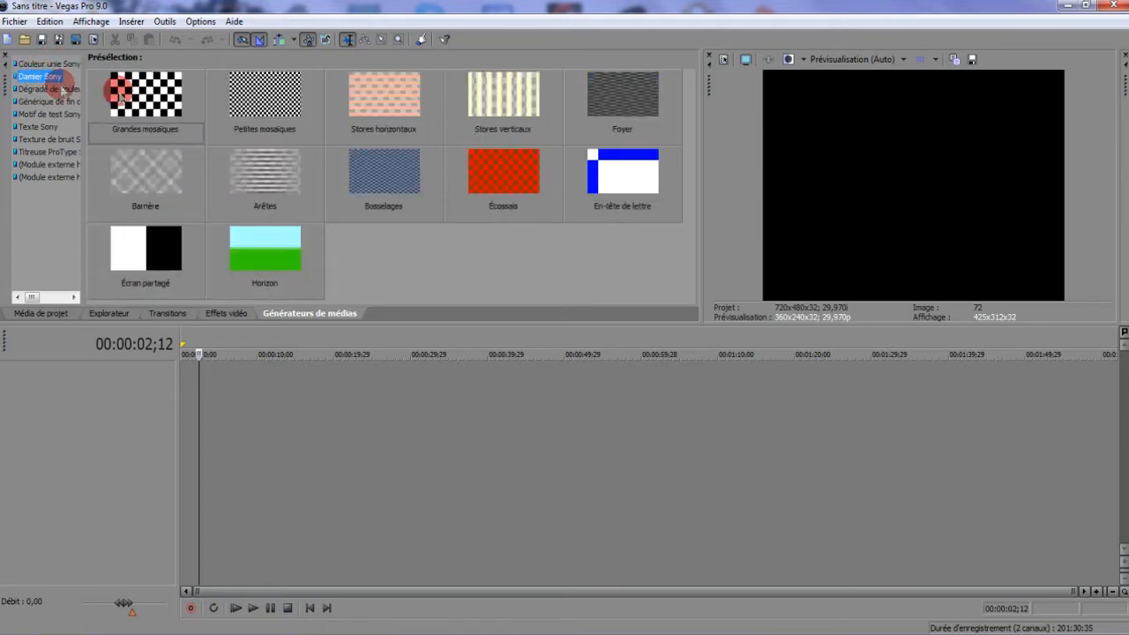
left_click(92, 227)
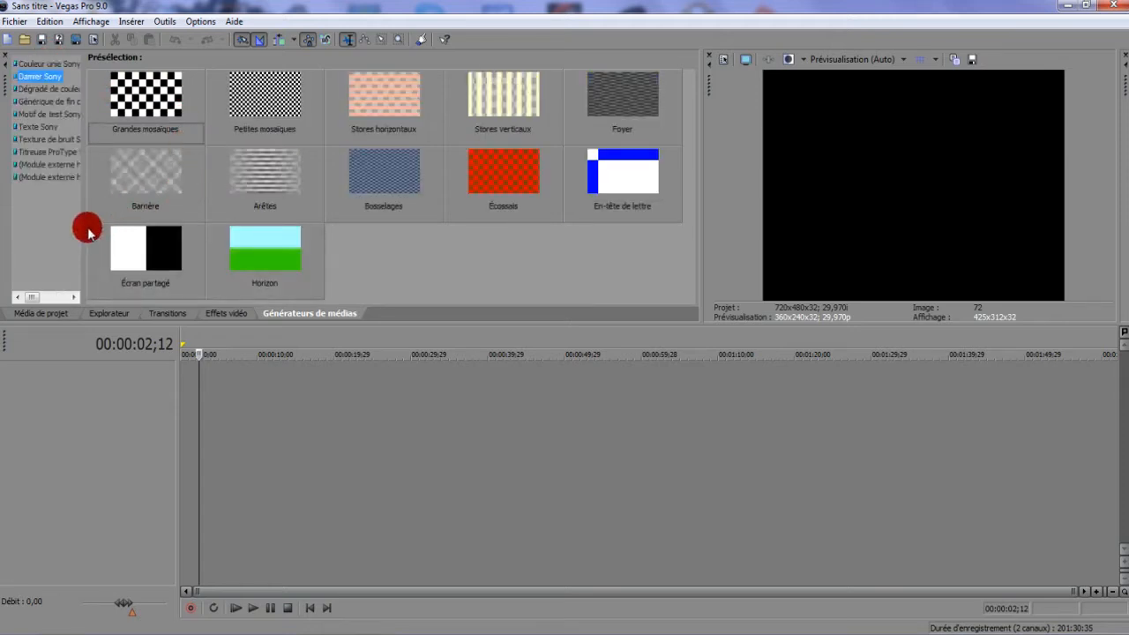
left_click(164, 190)
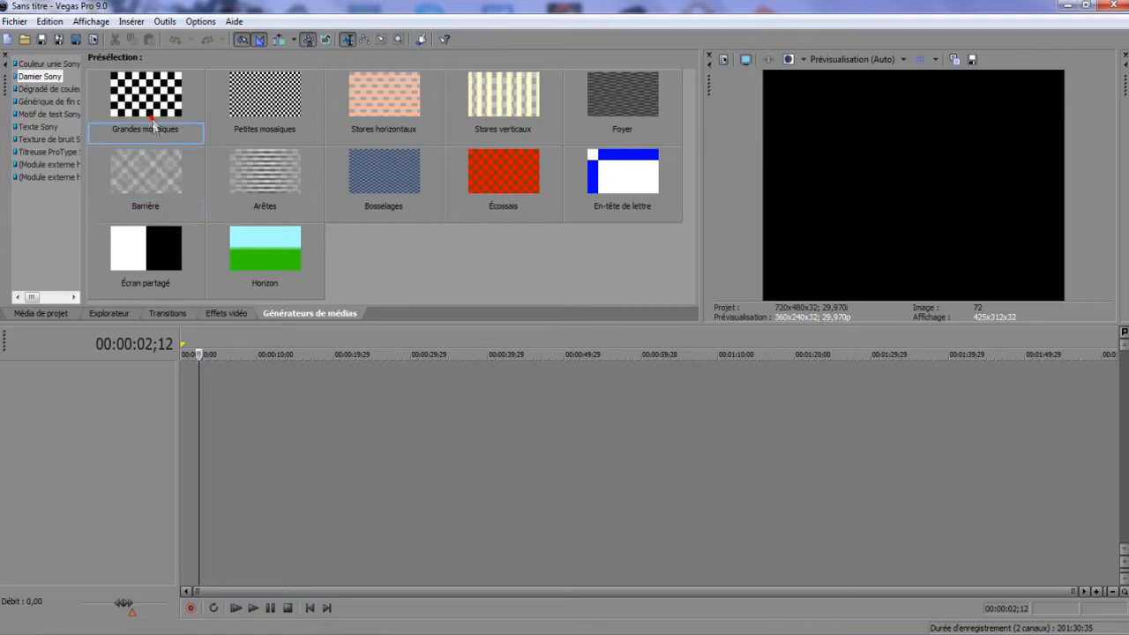
Examine the colour gradient generator's presets, including Elliptique blanc vers noir and Rectangulaire transparent vers noir.
left_click(34, 101)
left_click(34, 91)
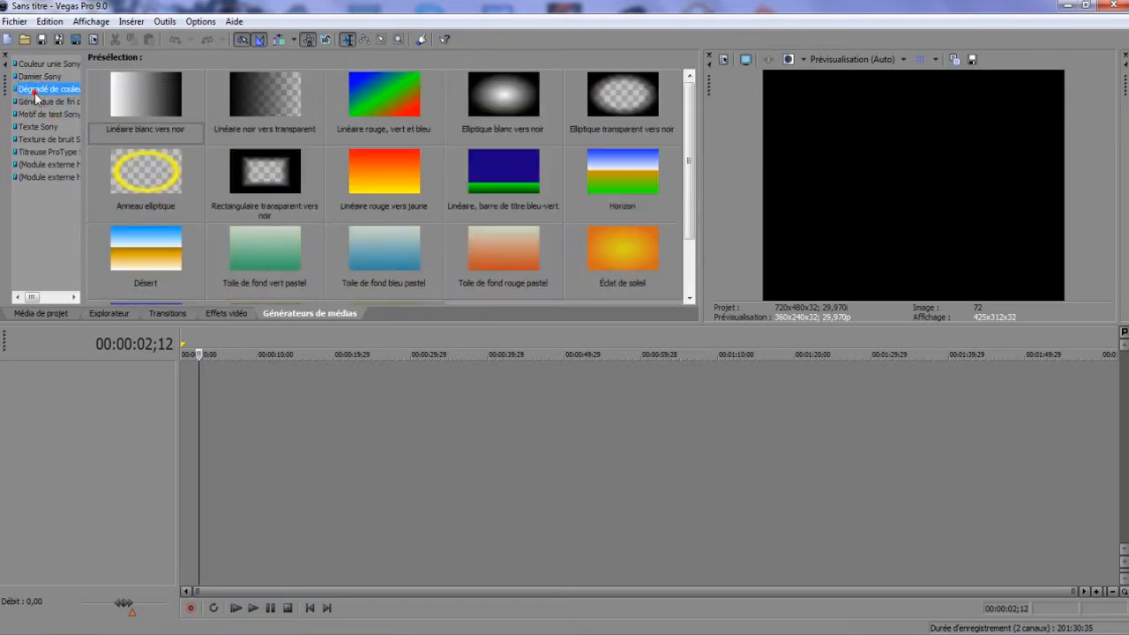
left_click(522, 98)
left_click(249, 181)
left_click(504, 98)
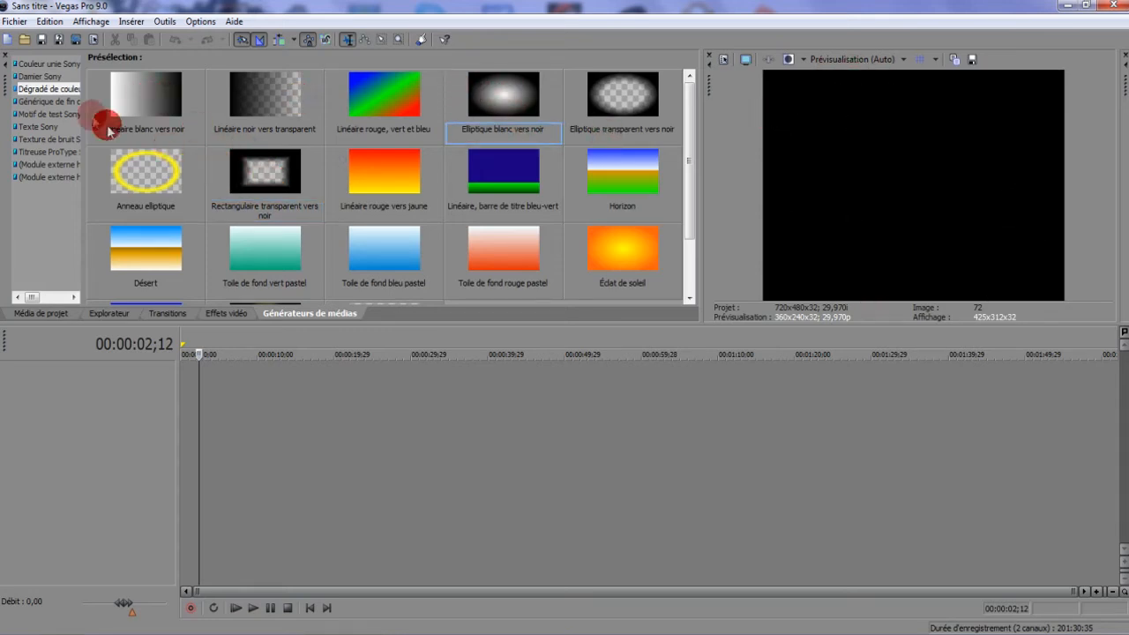
Examine the Générique de fin credit-roll presets and slightly widen the generator pane against the video preview.
left_click(51, 101)
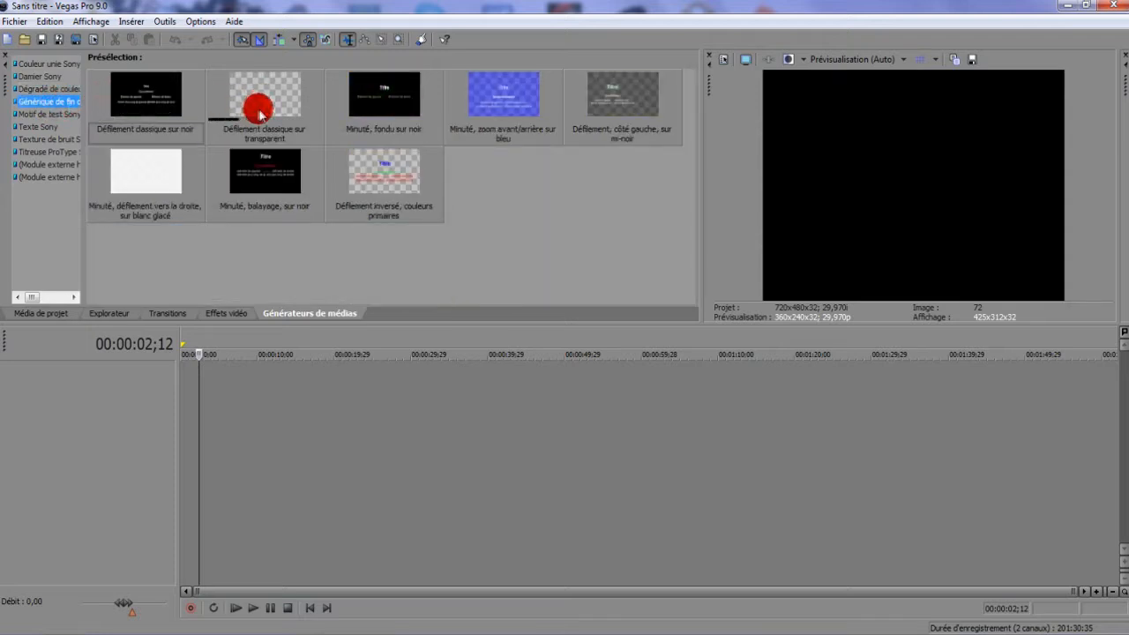
left_click(221, 194)
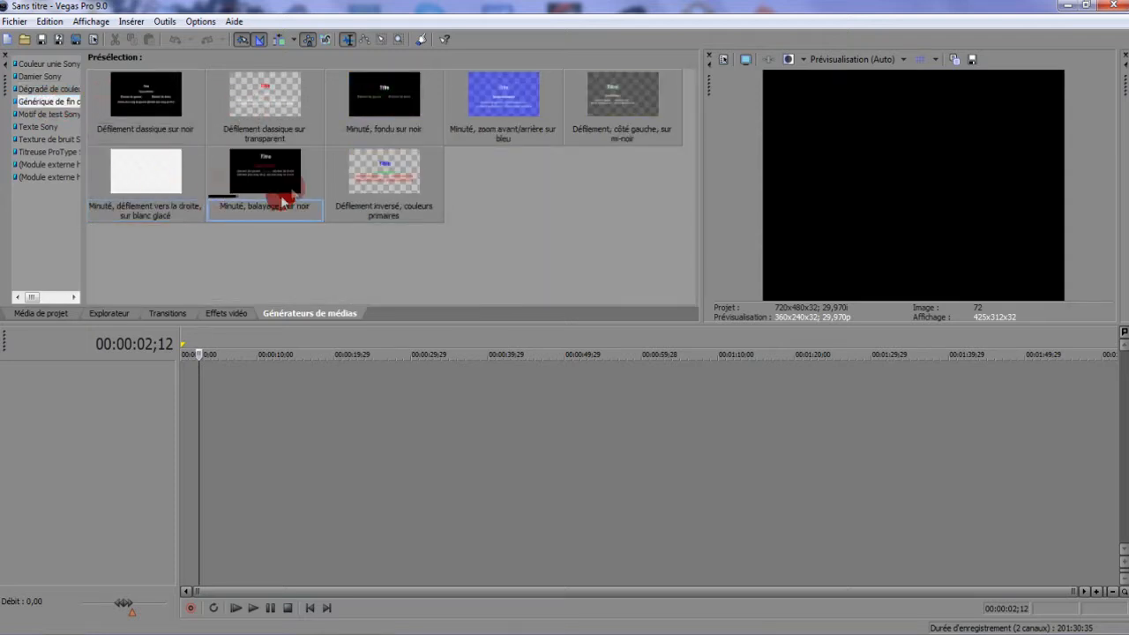
left_click(461, 105)
left_click(606, 115)
left_click(369, 201)
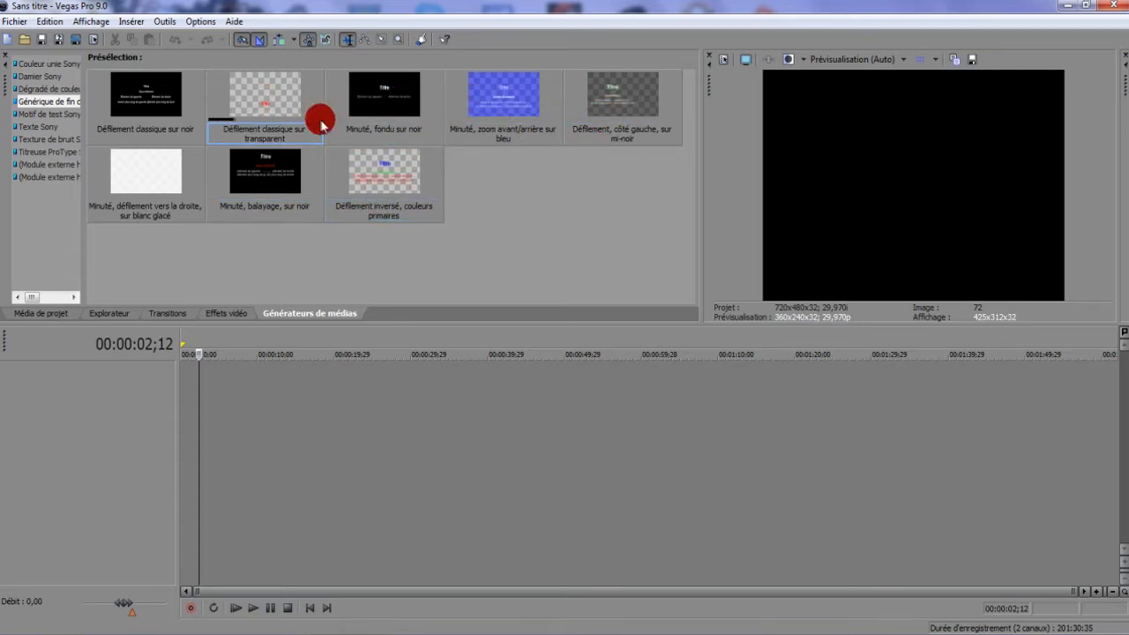
mouse_move(699, 180)
left_mouse_down()
mouse_move(633, 184)
mouse_move(710, 198)
left_mouse_up()
left_click(309, 210)
left_click(179, 187)
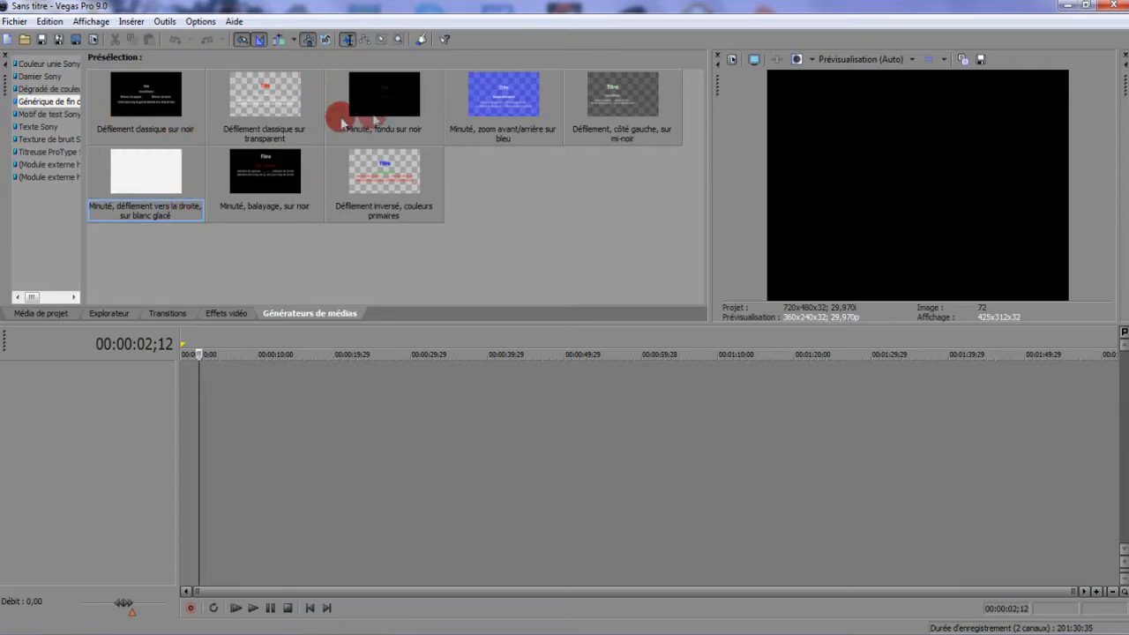
Examine the Motif de test presets and the Texte Sony title presets, such as Arrondi en haut and Effets combinés 2.
left_click(44, 114)
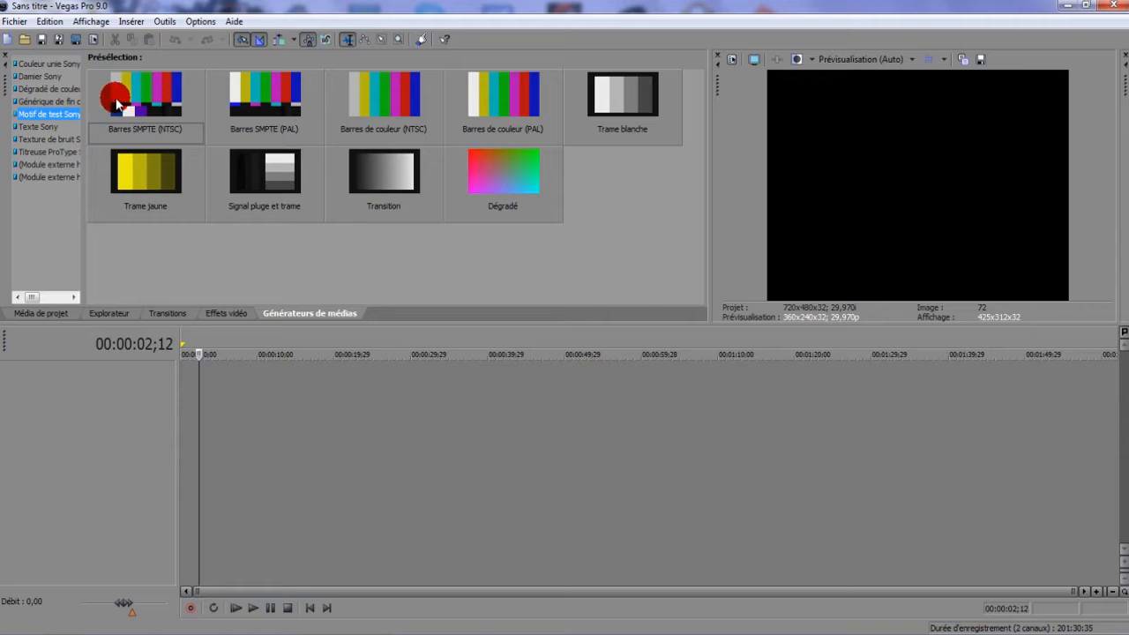
left_click(167, 169)
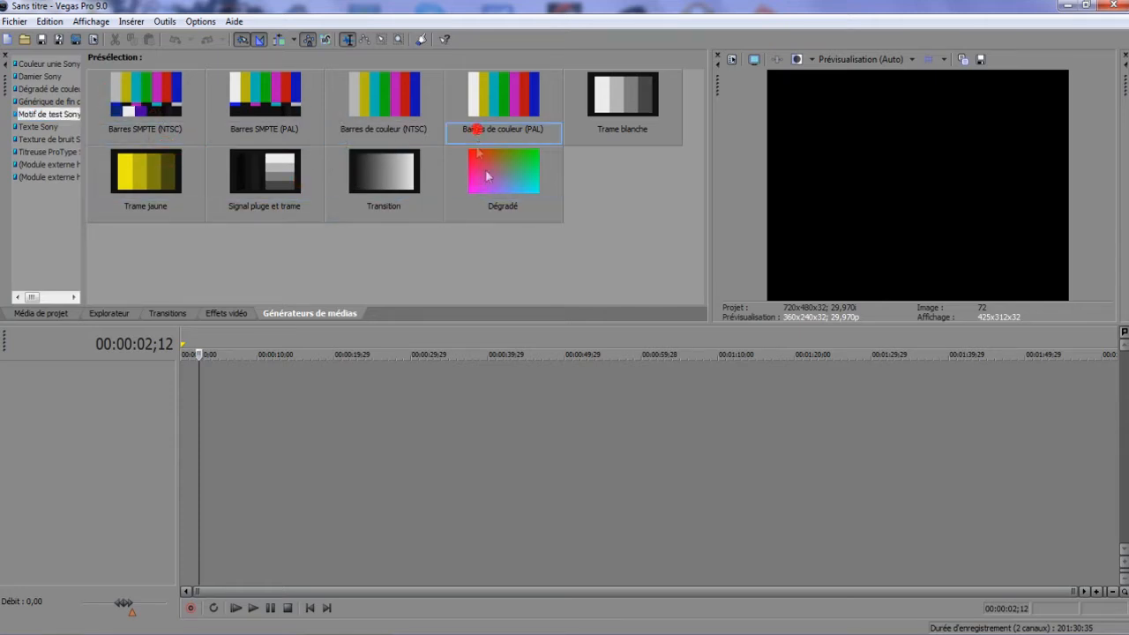
left_click(38, 127)
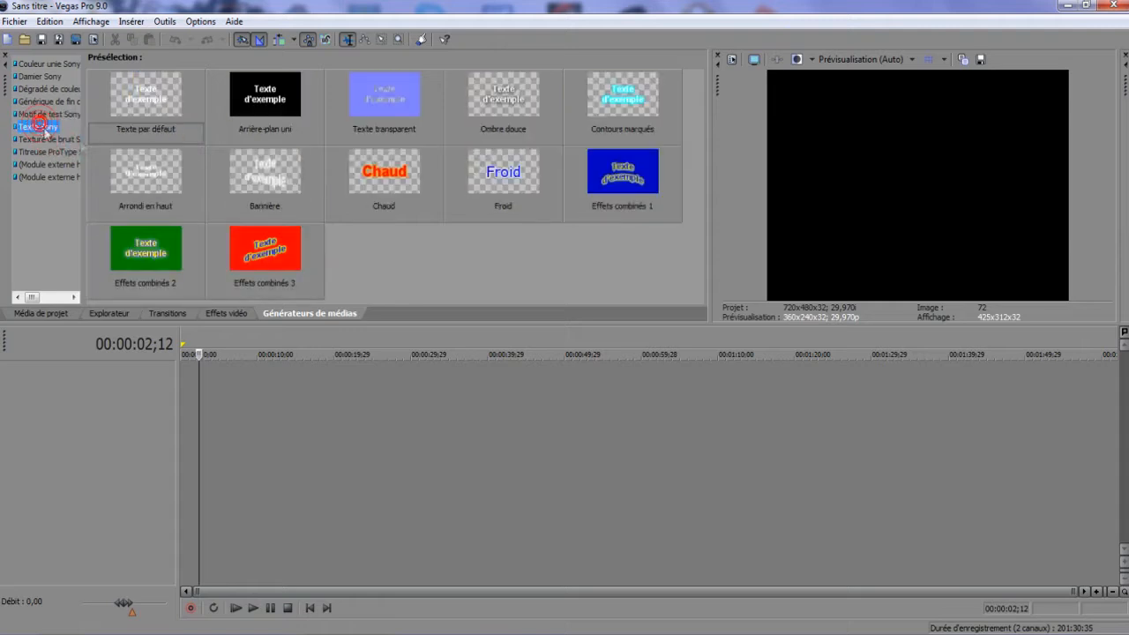
left_click(184, 126)
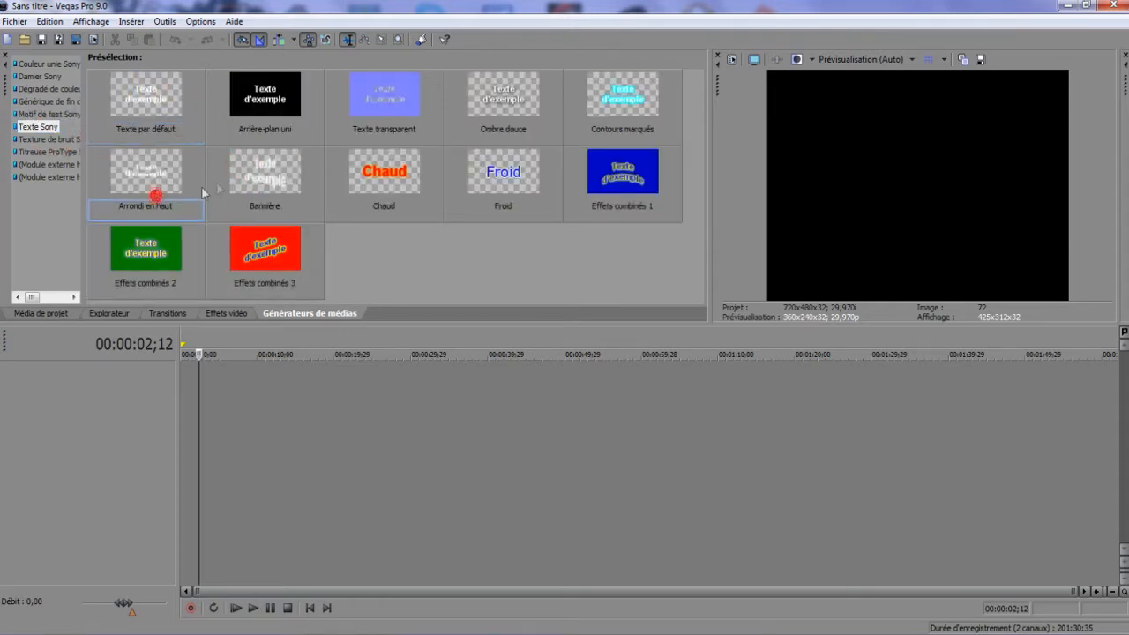
left_click(416, 171)
left_click(466, 173)
left_click(299, 261)
left_click(148, 260)
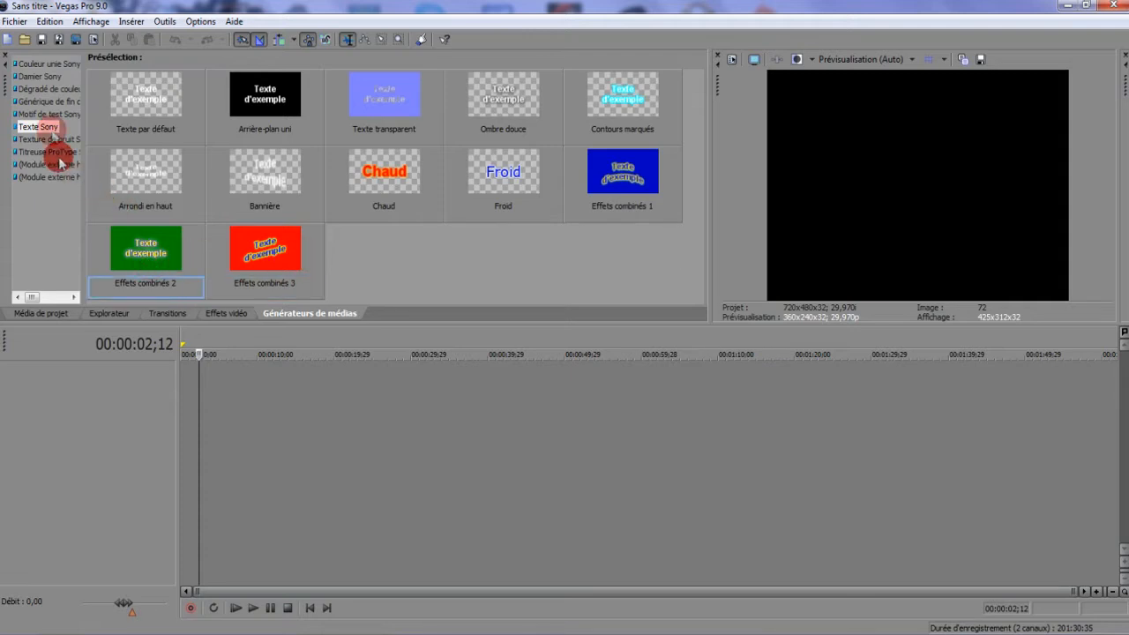
left_click(84, 132)
left_click(113, 162)
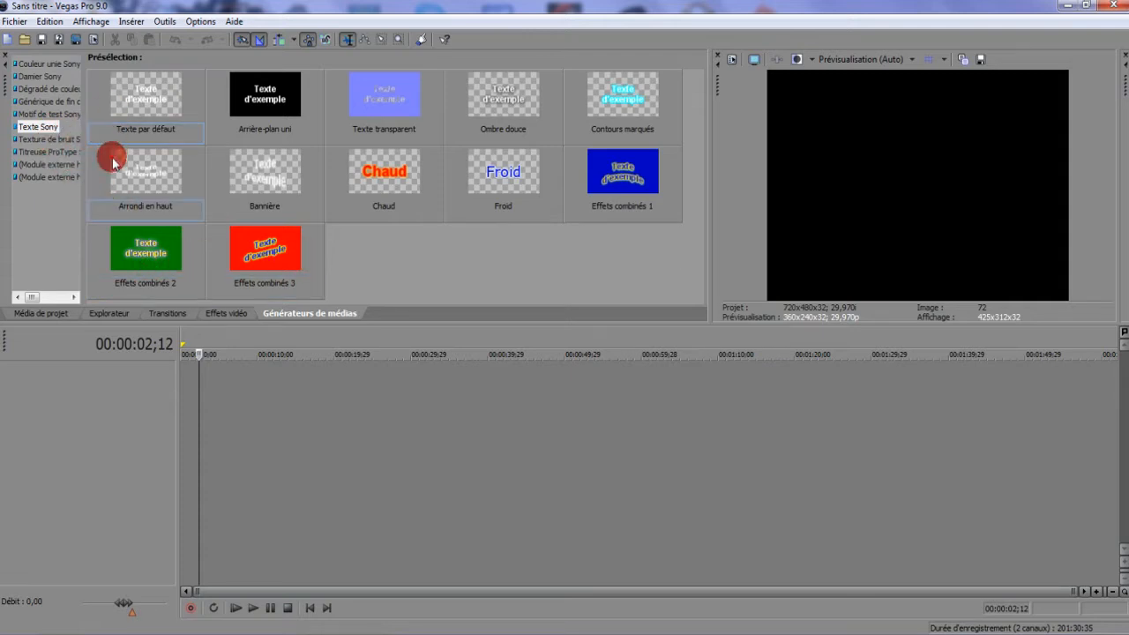
left_click(221, 114)
Examine the Texture de bruit presets through to the end of the list.
left_click(74, 140)
left_click(48, 129)
left_click(48, 140)
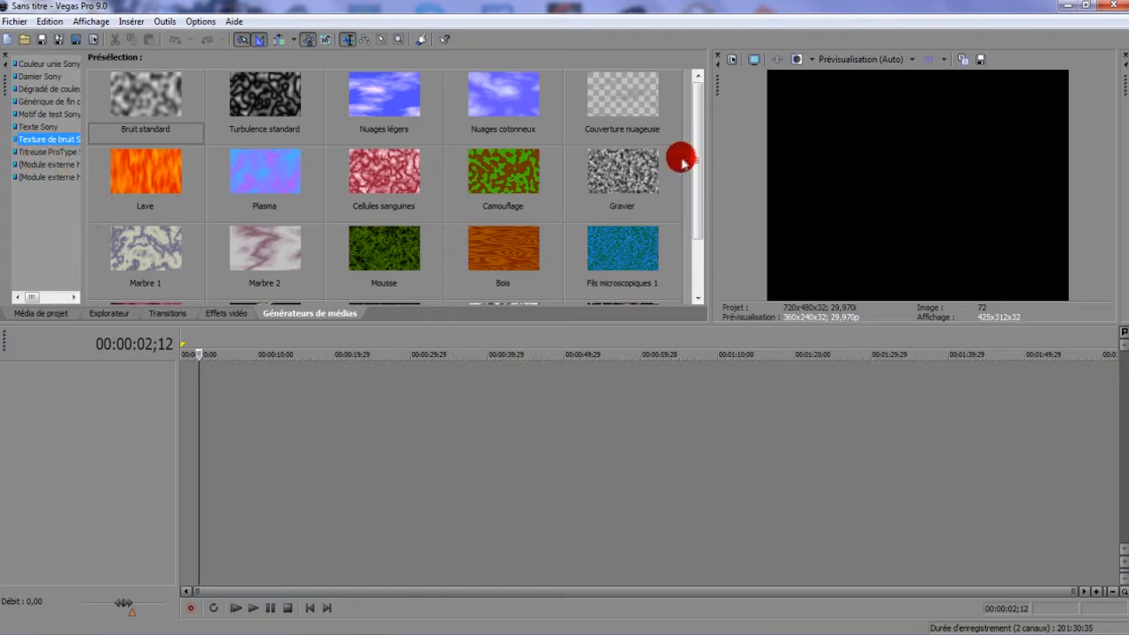
left_click_drag(699, 184, 695, 294)
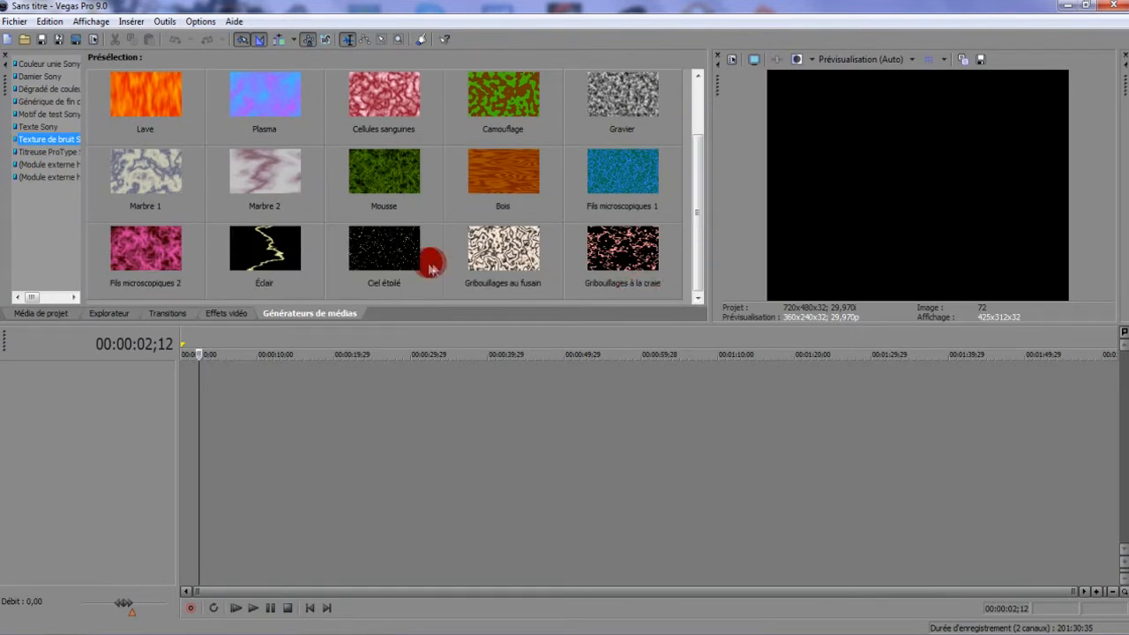
Examine the Ciel étoilé noise texture, then the presets of Titreuse ProType and the two legacy external-module generators.
left_click(384, 265)
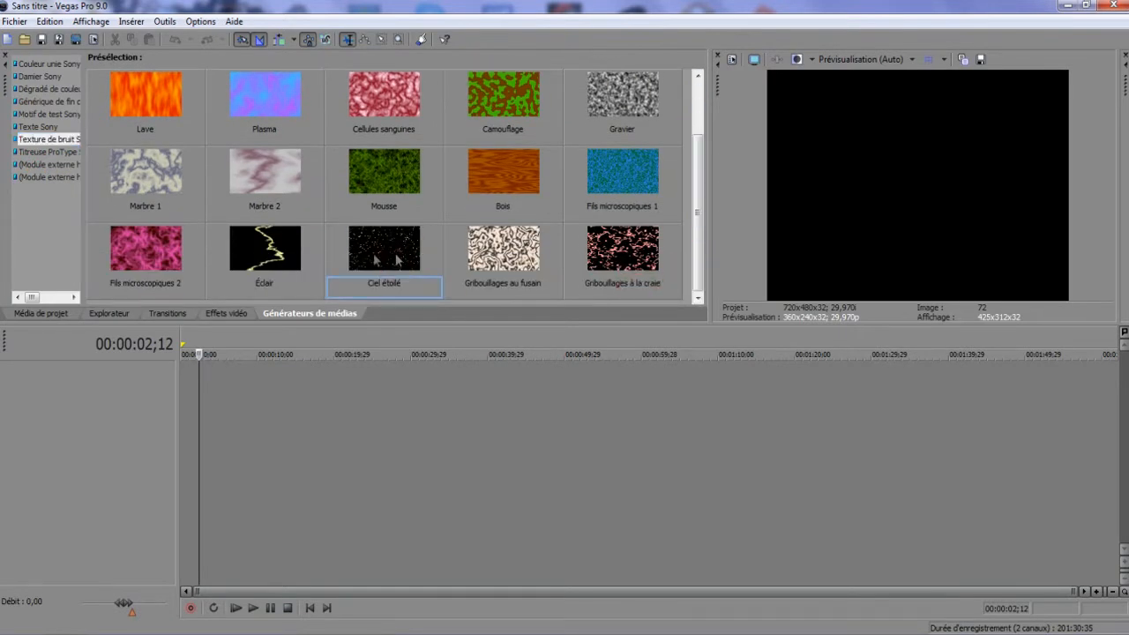
left_click(49, 152)
left_click(247, 115)
left_click(44, 165)
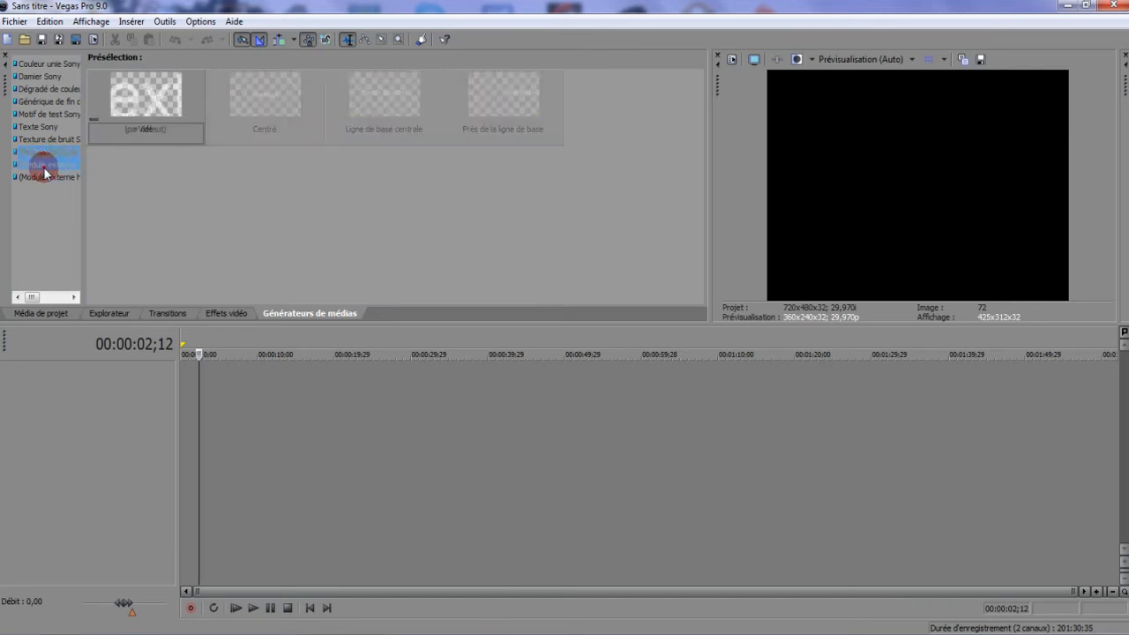
left_click(44, 179)
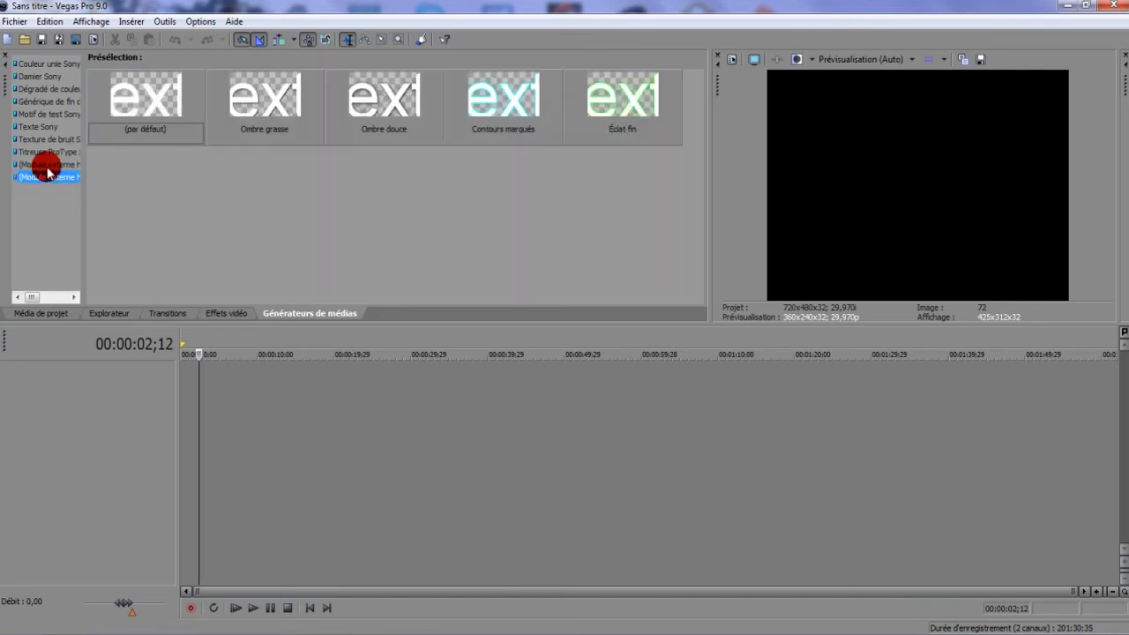
left_click(50, 165)
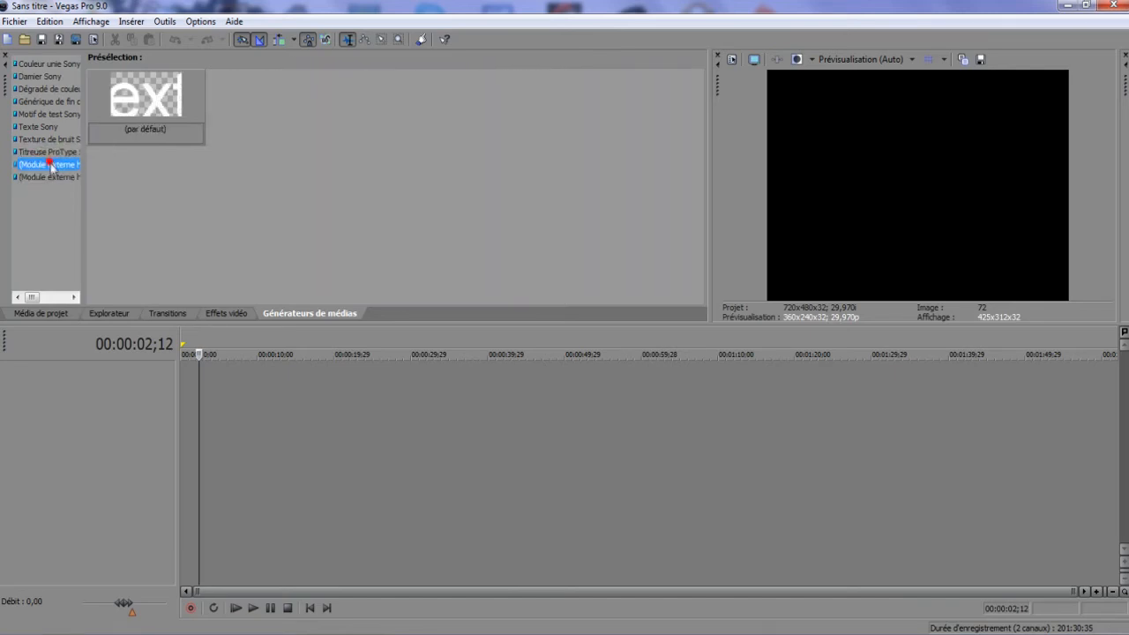
left_click(44, 178)
left_click(44, 165)
left_click(44, 152)
Show the video effects and widen the effects list so the full effect names can be read.
left_click(241, 306)
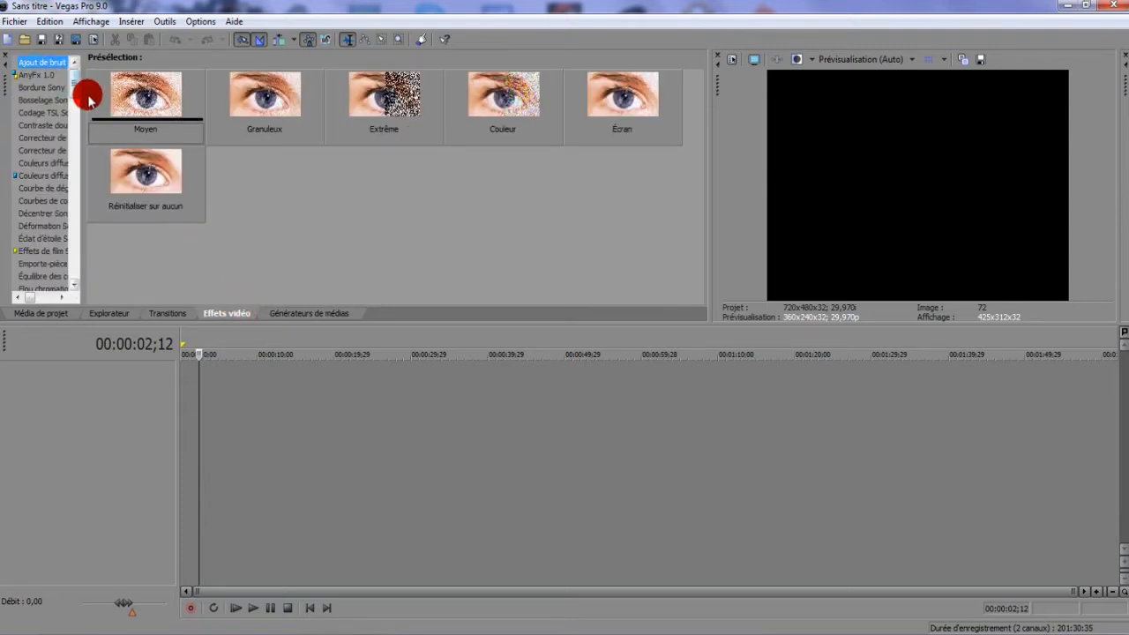
left_click_drag(84, 95, 226, 101)
left_click(226, 225)
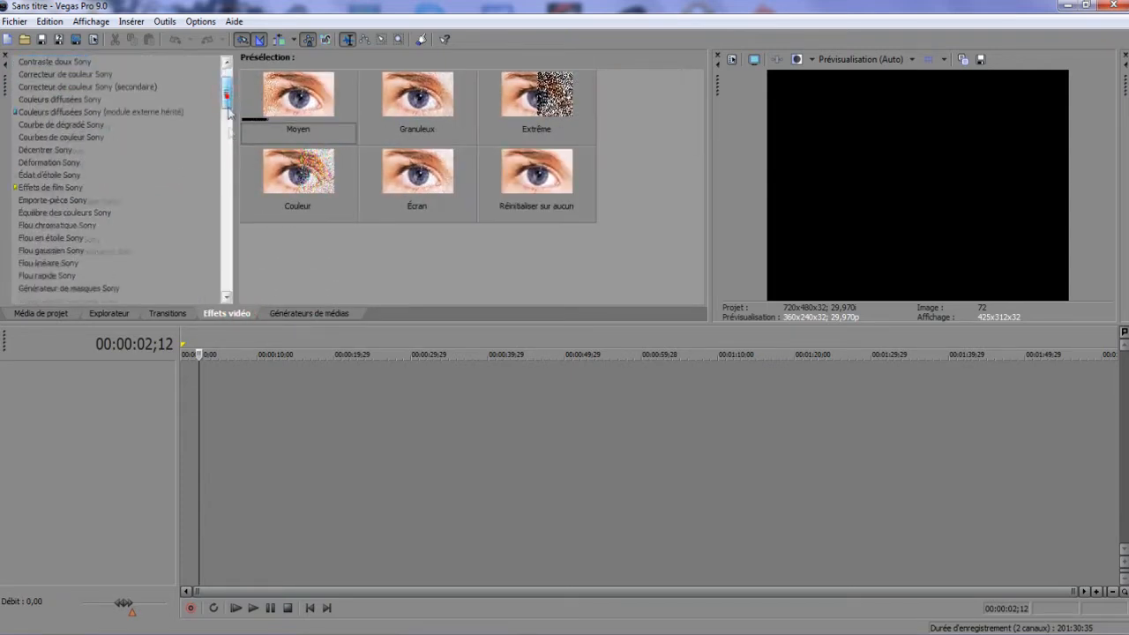
left_click_drag(226, 225, 224, 287)
Examine the presets of the NewBlue VE, Sphère Sony and White Balance video effects near the end of the list.
scroll(30, 96, "up", 5)
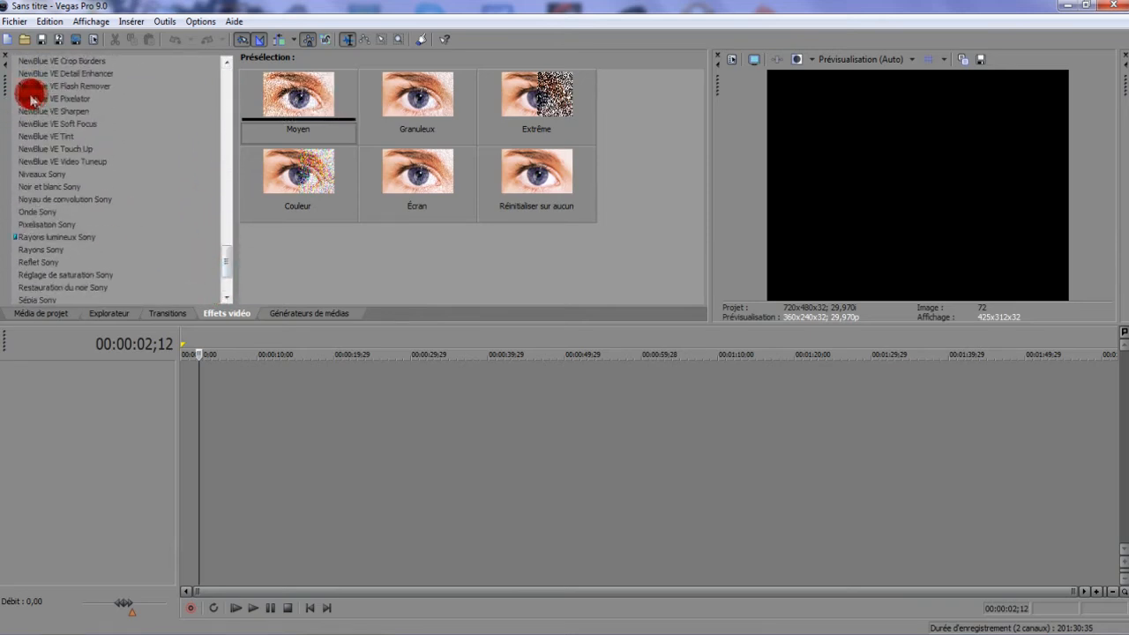
left_click(36, 118)
scroll(52, 176, "down", 5)
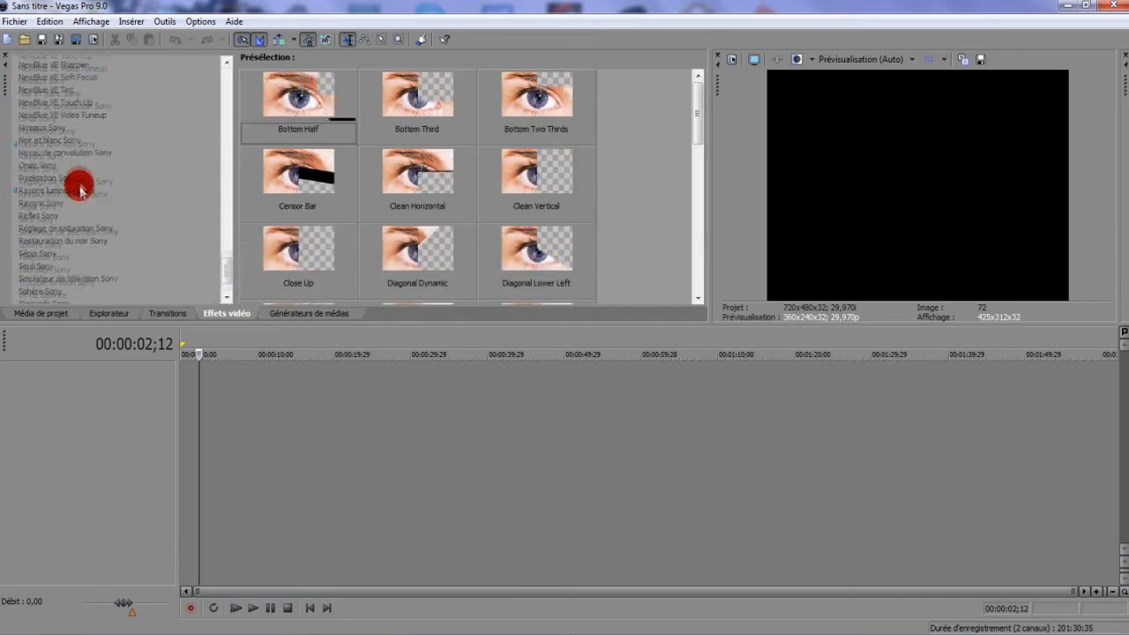
left_click(46, 232)
left_click(37, 244)
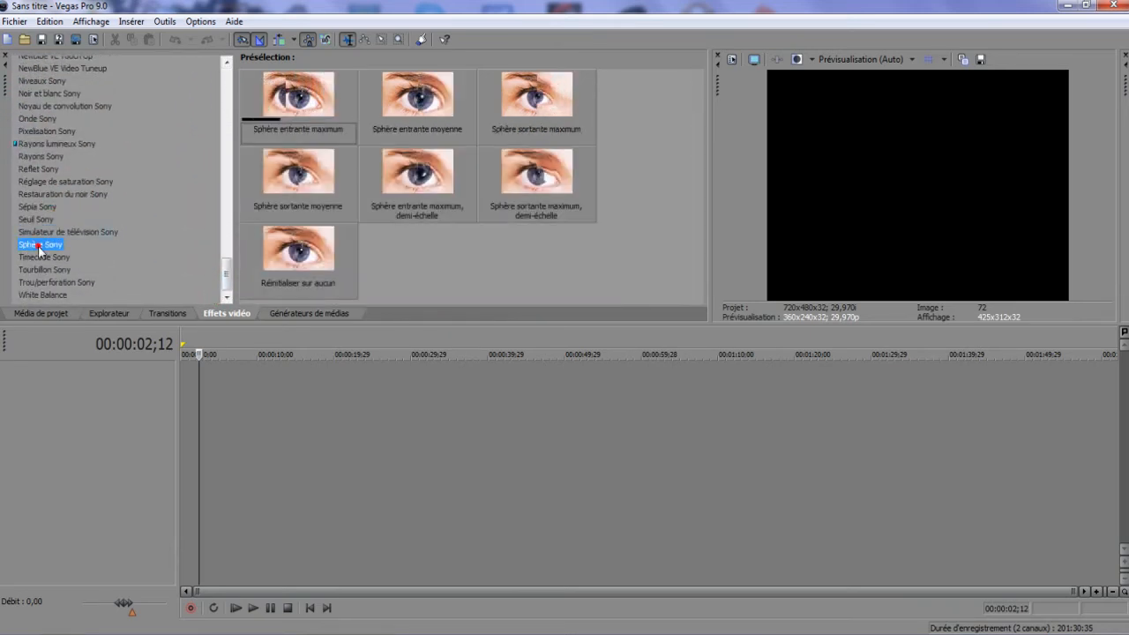
left_click(35, 296)
scroll(53, 203, "up", 20)
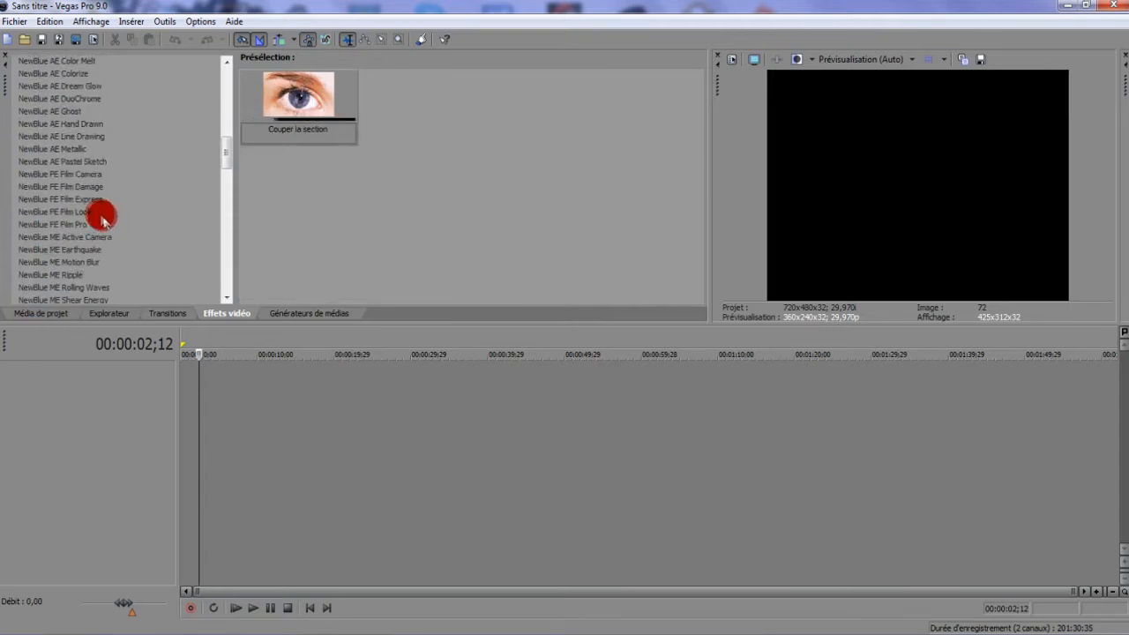
Examine the presets of Correcteur de couleur Sony, its secondary version, Contraste doux Sony and Courbe de dégradé Sony.
left_click(72, 155)
scroll(66, 133, "up", 1)
left_click(64, 113)
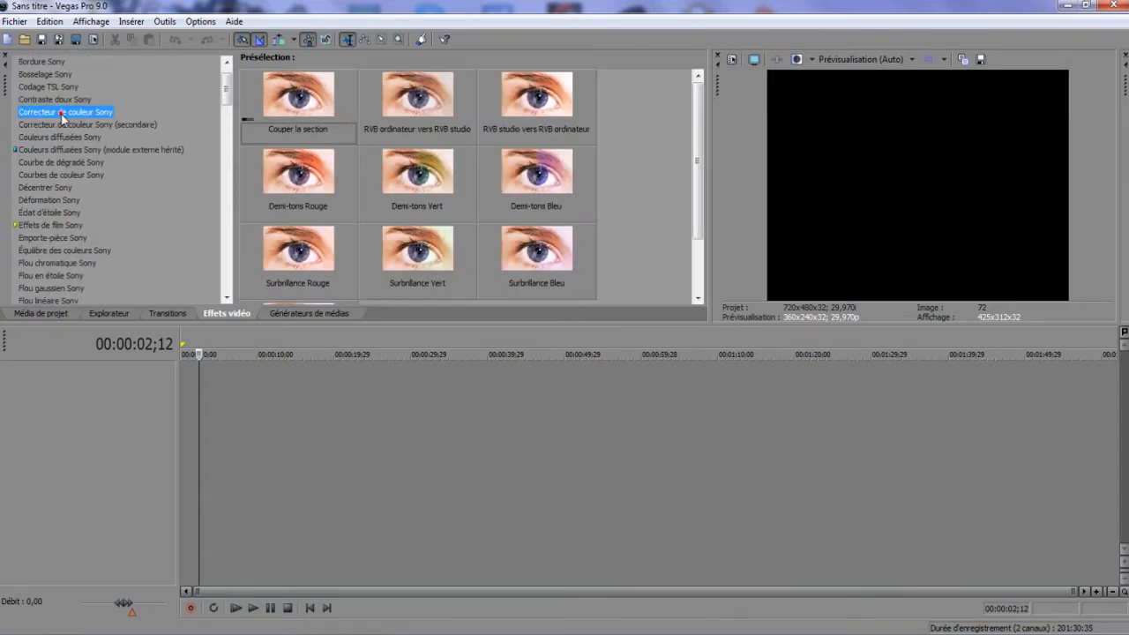
left_click(64, 99)
left_click(63, 124)
left_click(67, 112)
left_click(67, 163)
scroll(67, 163, "down", 9)
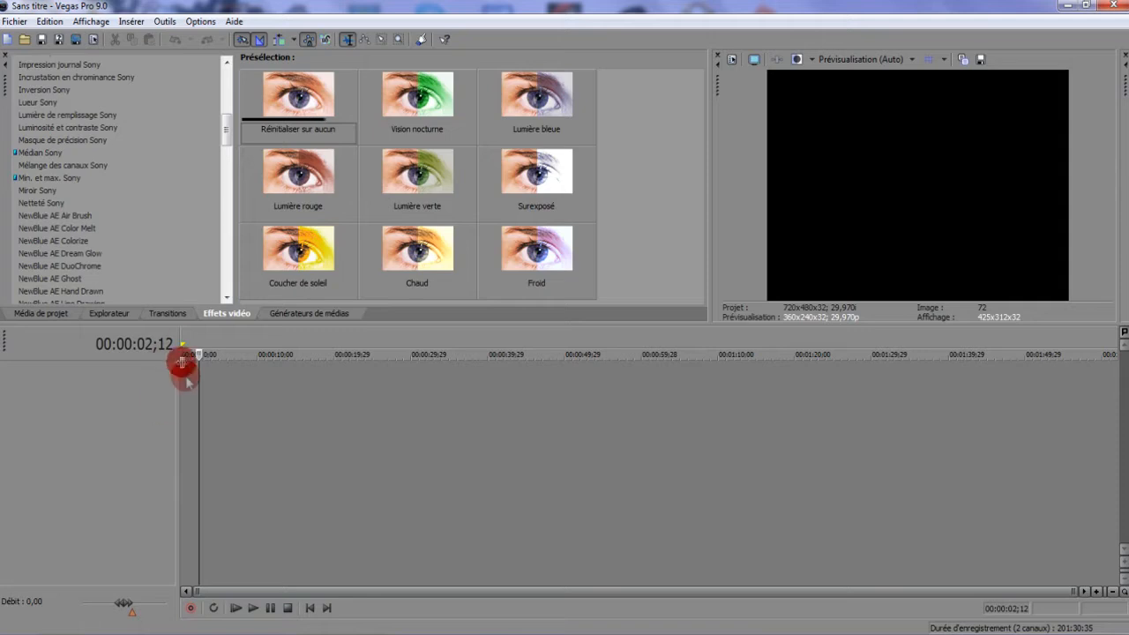
Show the transitions, widen their list and browse it from the Sony entries to the NewBlue MB ones.
left_click(176, 315)
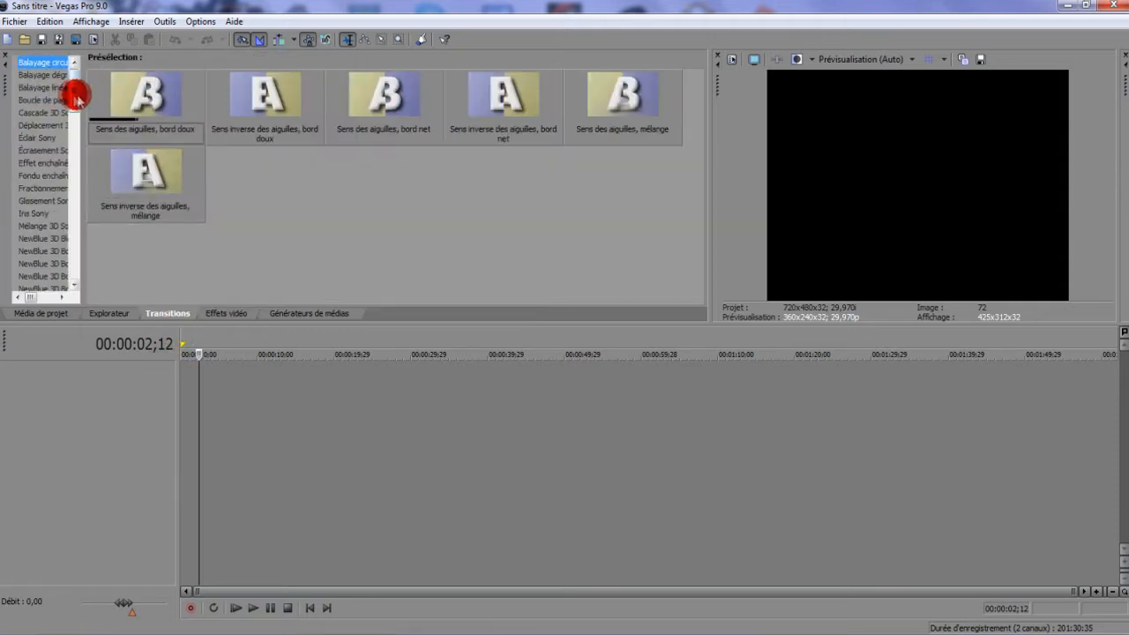
left_click_drag(82, 97, 192, 116)
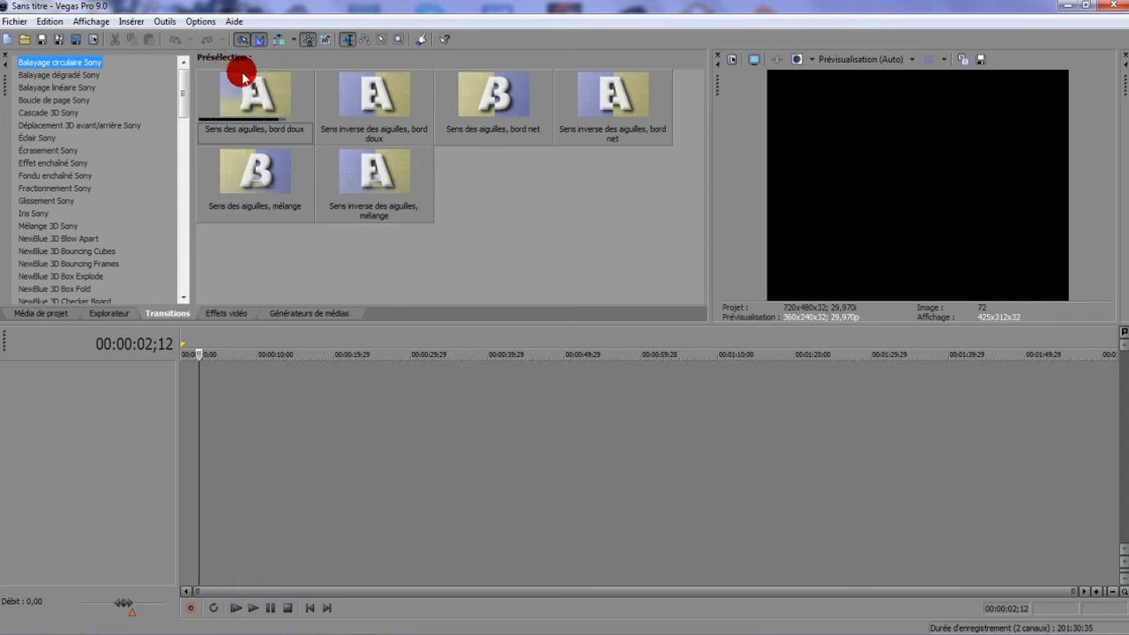
scroll(97, 203, "down", 15)
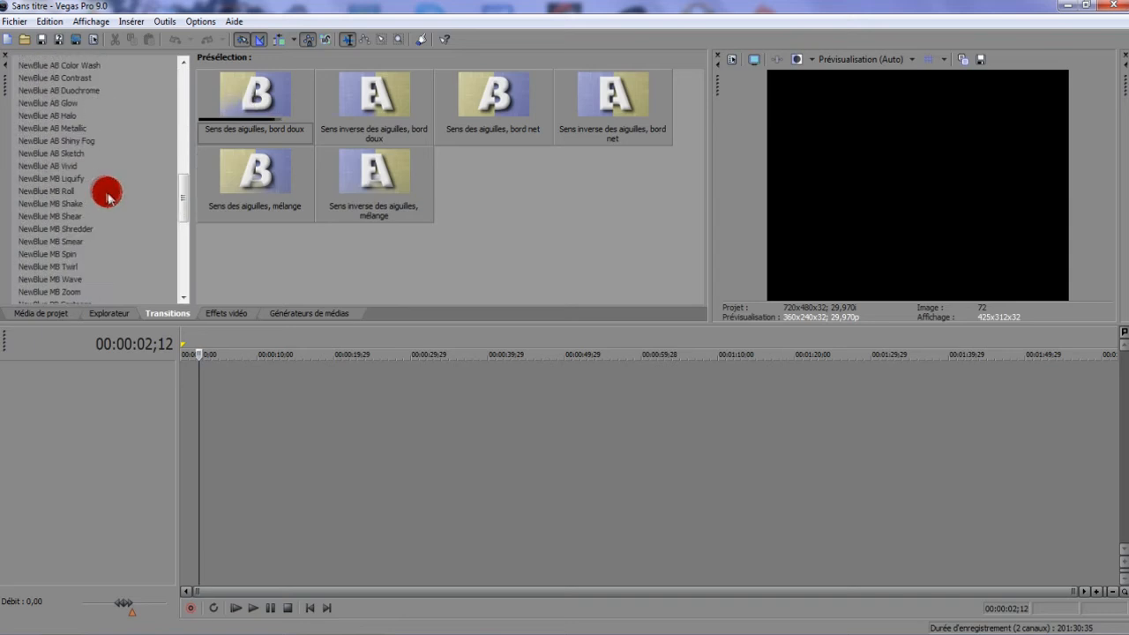
scroll(101, 199, "up", 15)
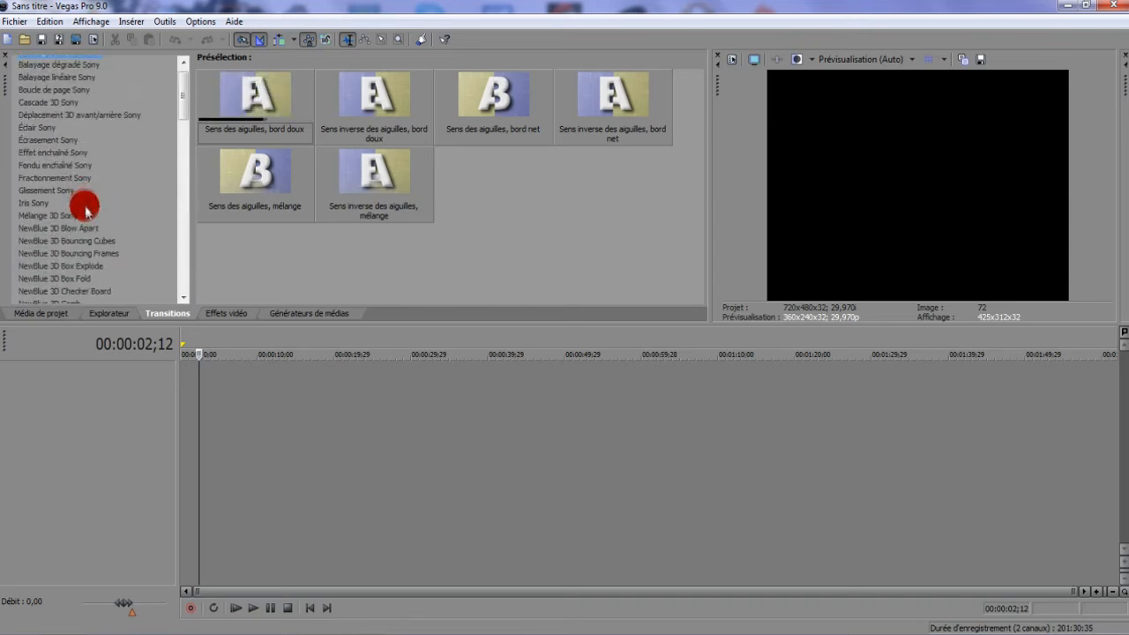
Show the file explorer window, then switch to Windows Explorer and browse the vidéo folder on Disque local (D:).
left_click(109, 313)
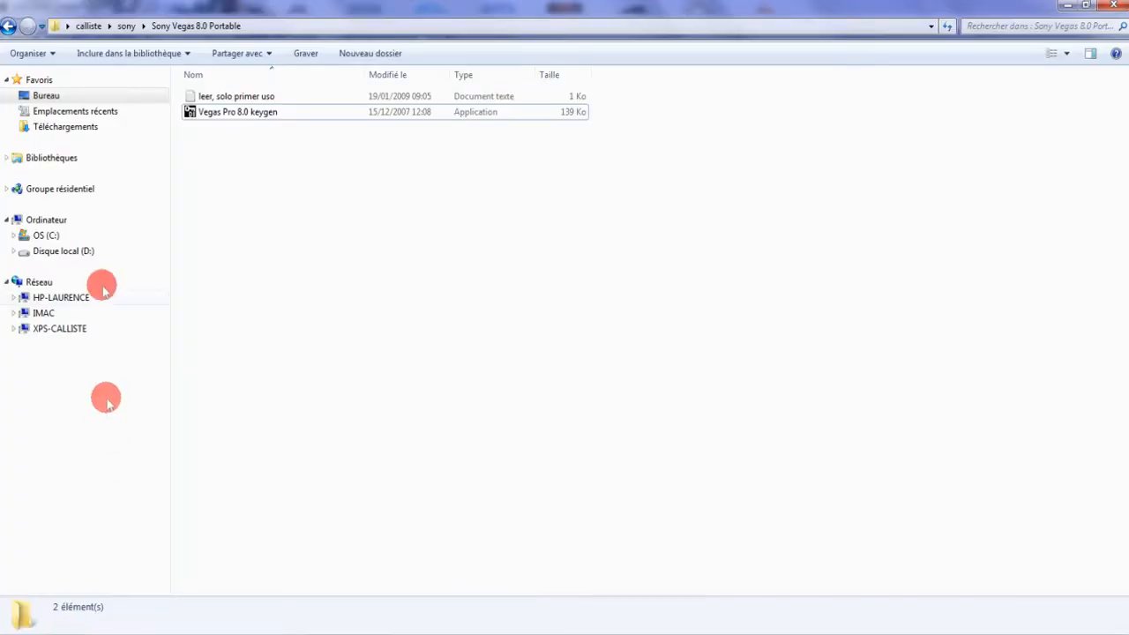
left_click(46, 251)
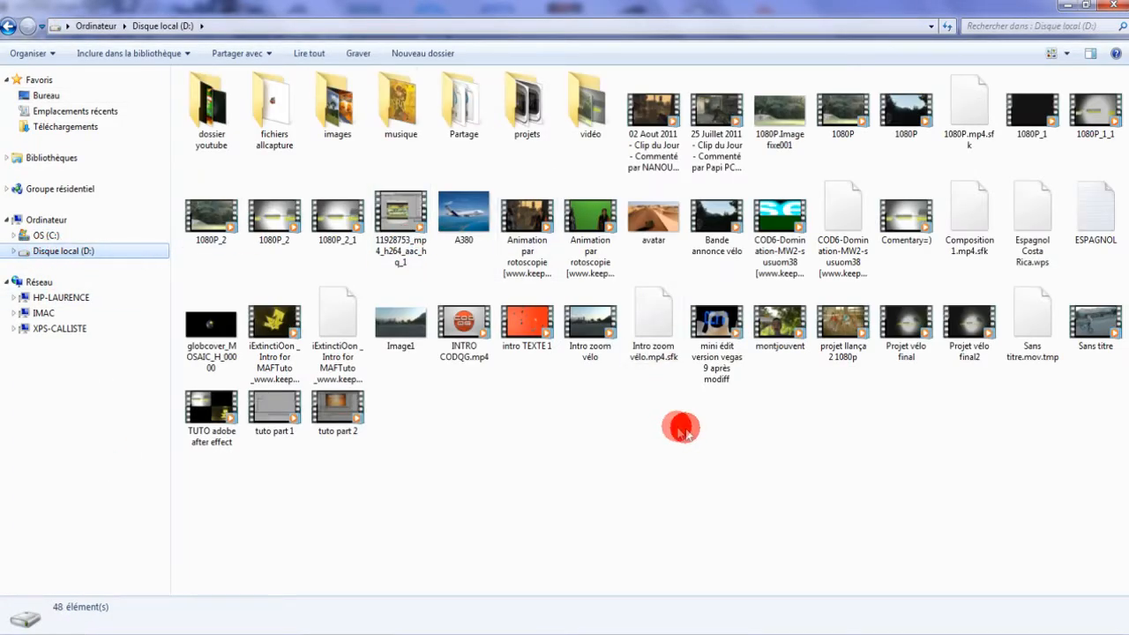
double_click(582, 113)
left_click(692, 117)
left_click_drag(378, 613, 63, 287)
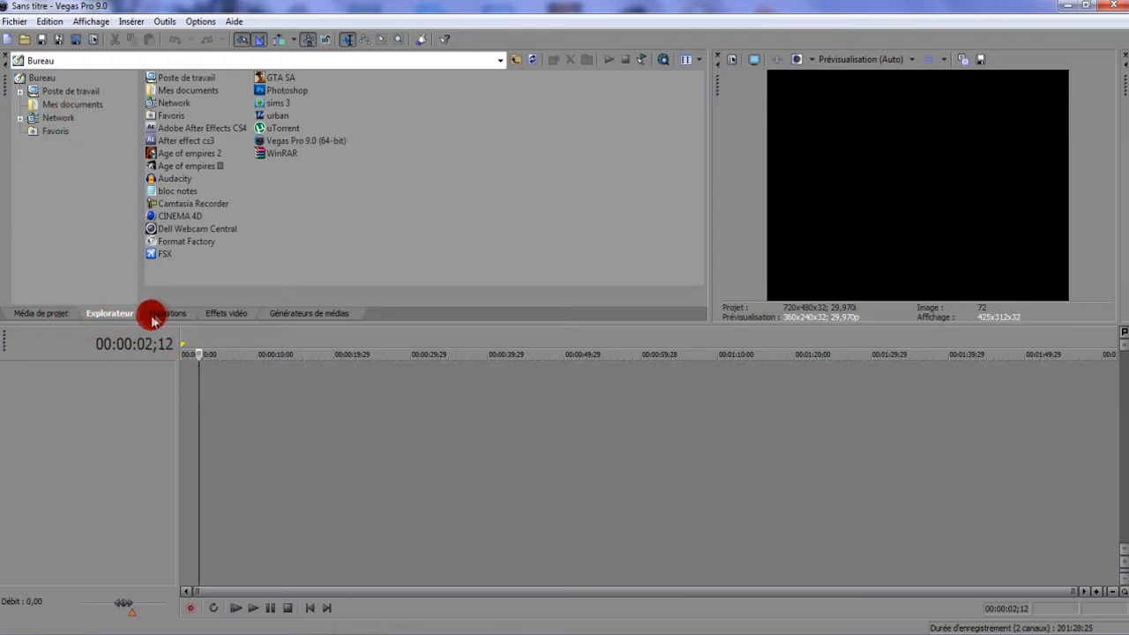
Return the playhead to the start of the timeline and add a project media subfolder named sources.
left_click(203, 354)
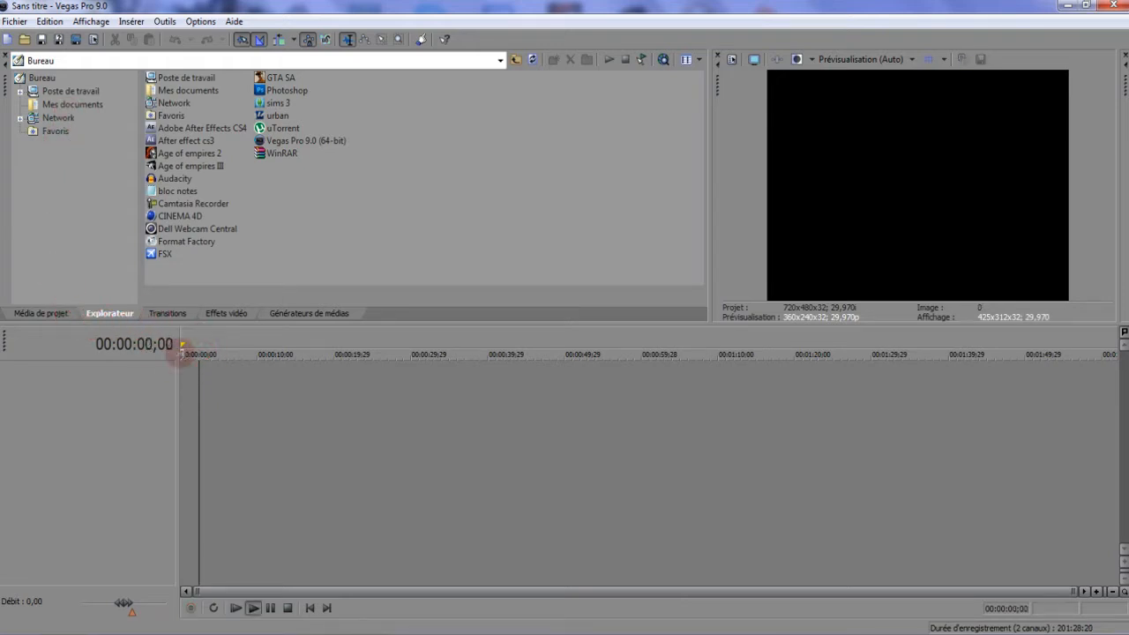
left_click(44, 314)
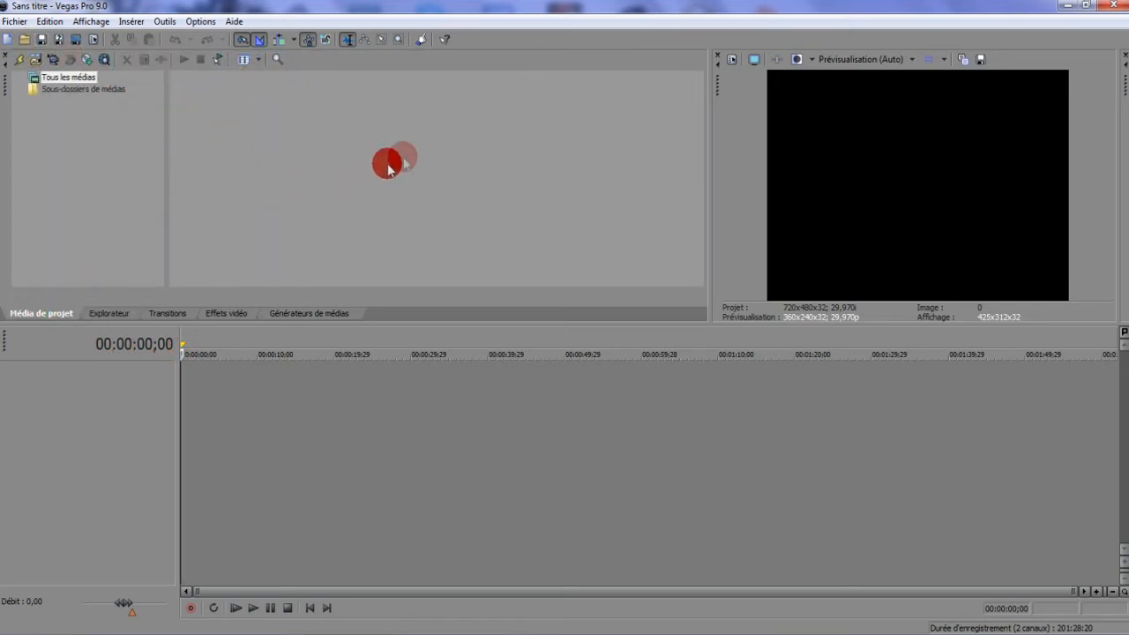
left_click(44, 89)
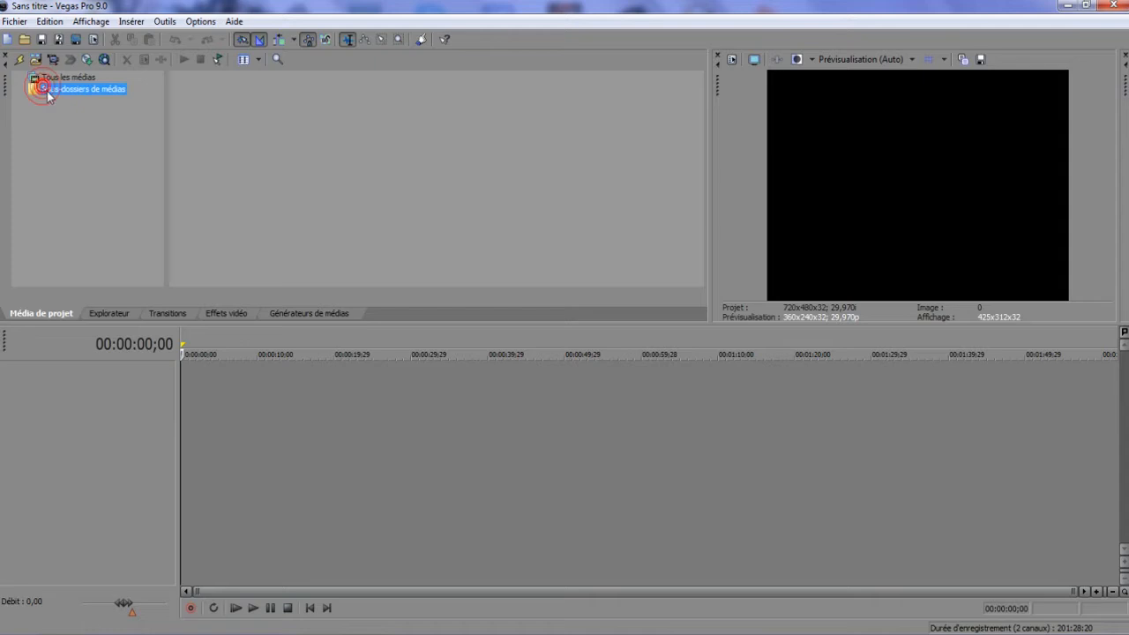
right_click(48, 92)
left_click(78, 101)
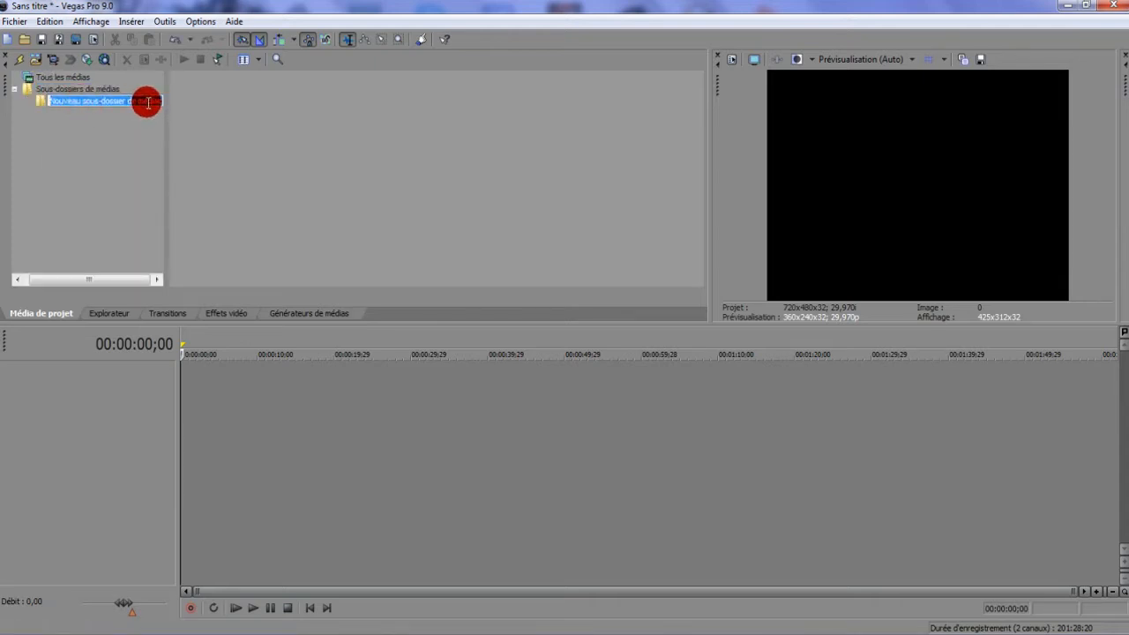
type("sources")
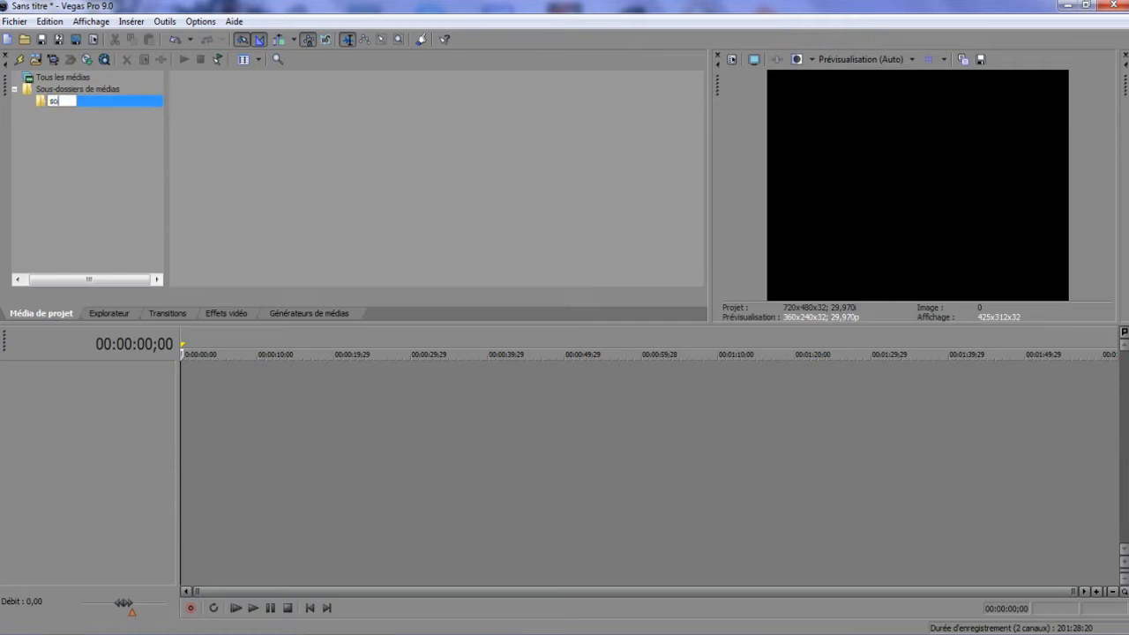
Add a second project media subfolder beside sources and name it audio.
right_click(142, 92)
left_click(164, 102)
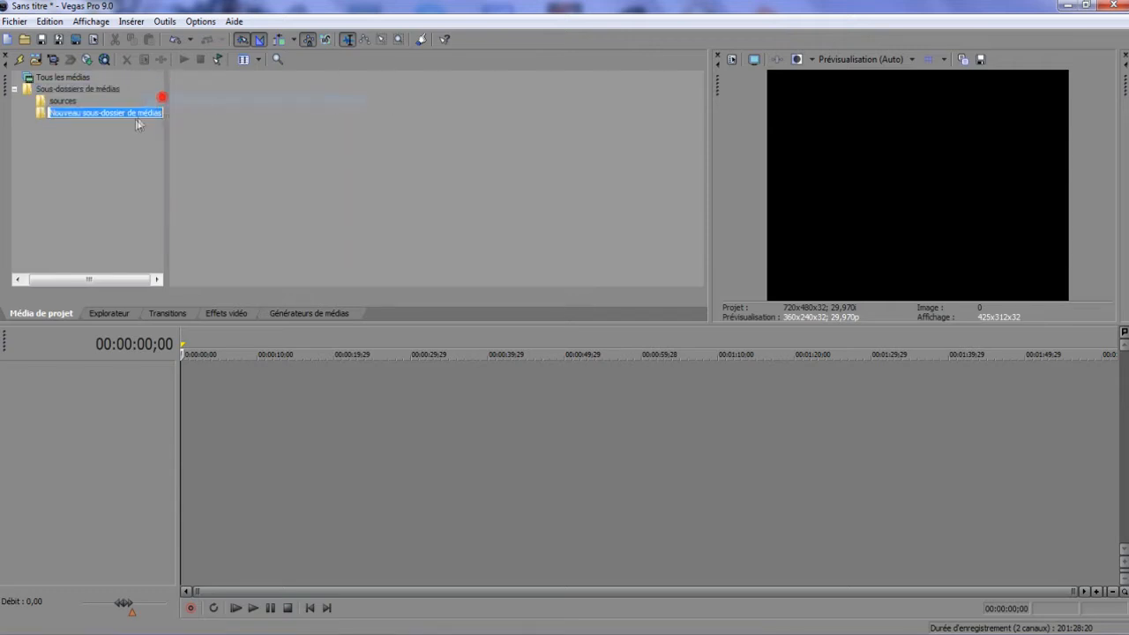
type("ae")
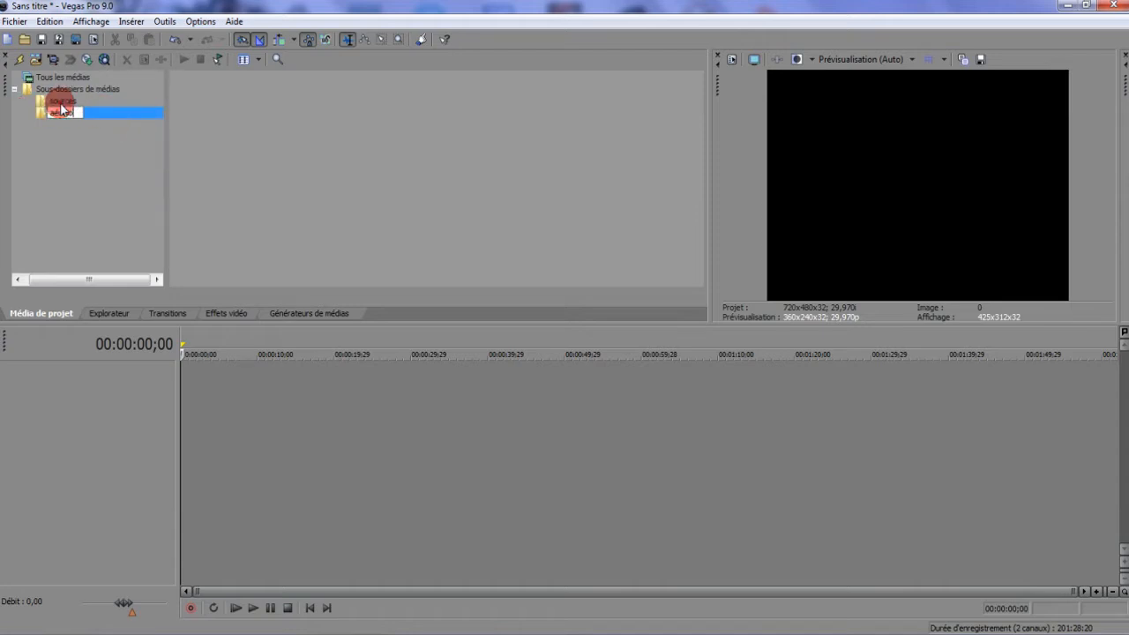
left_click(60, 104)
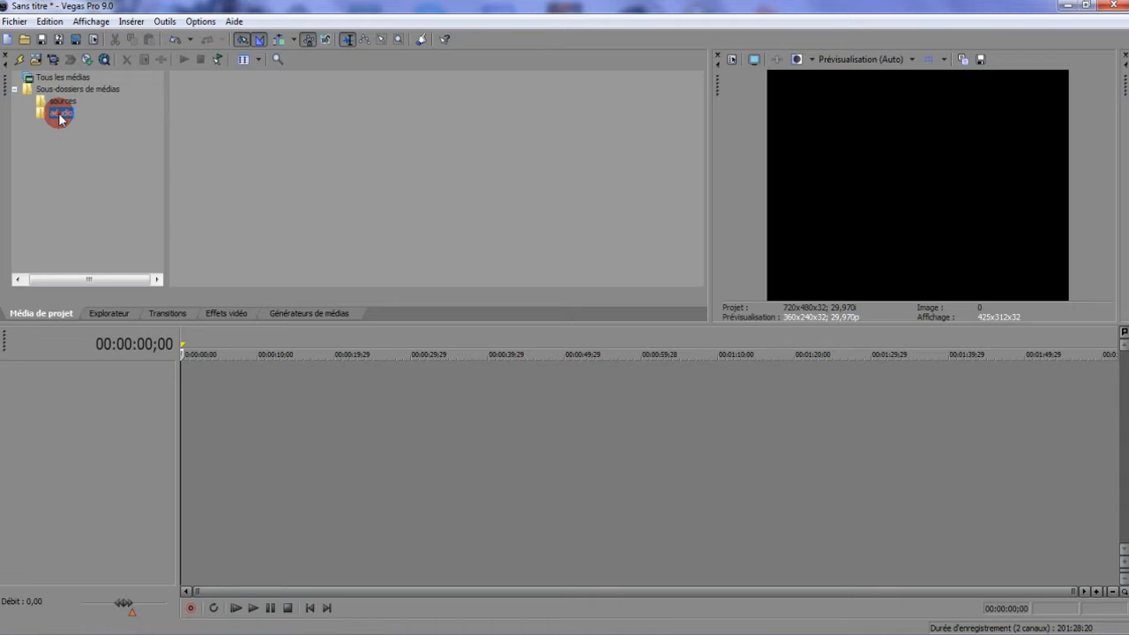
right_click(60, 115)
left_click(79, 168)
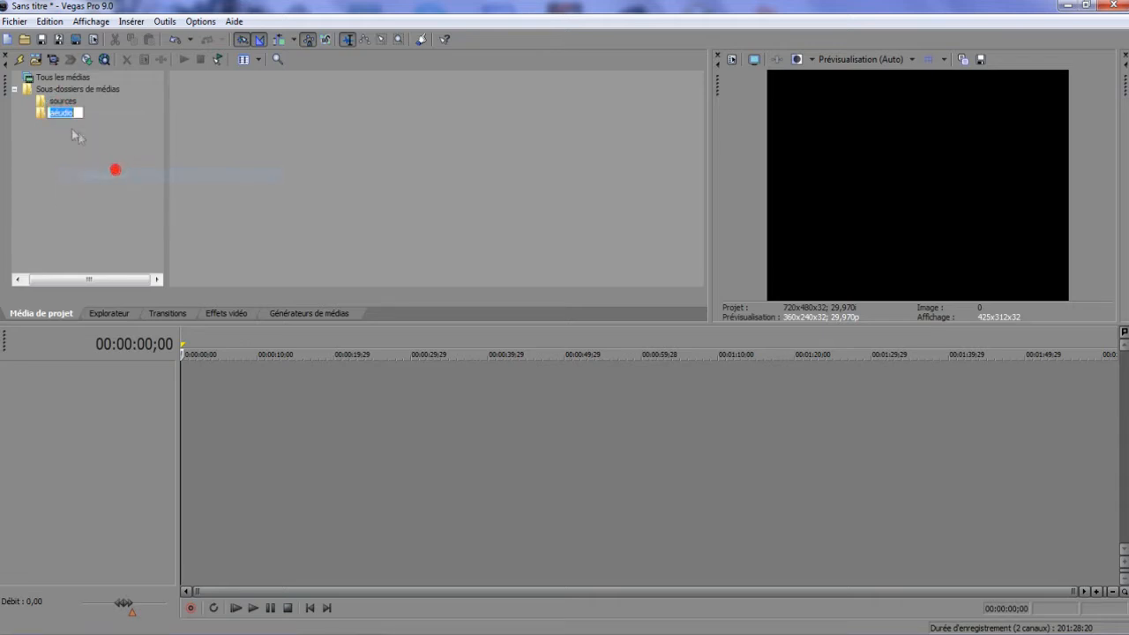
left_click(93, 140)
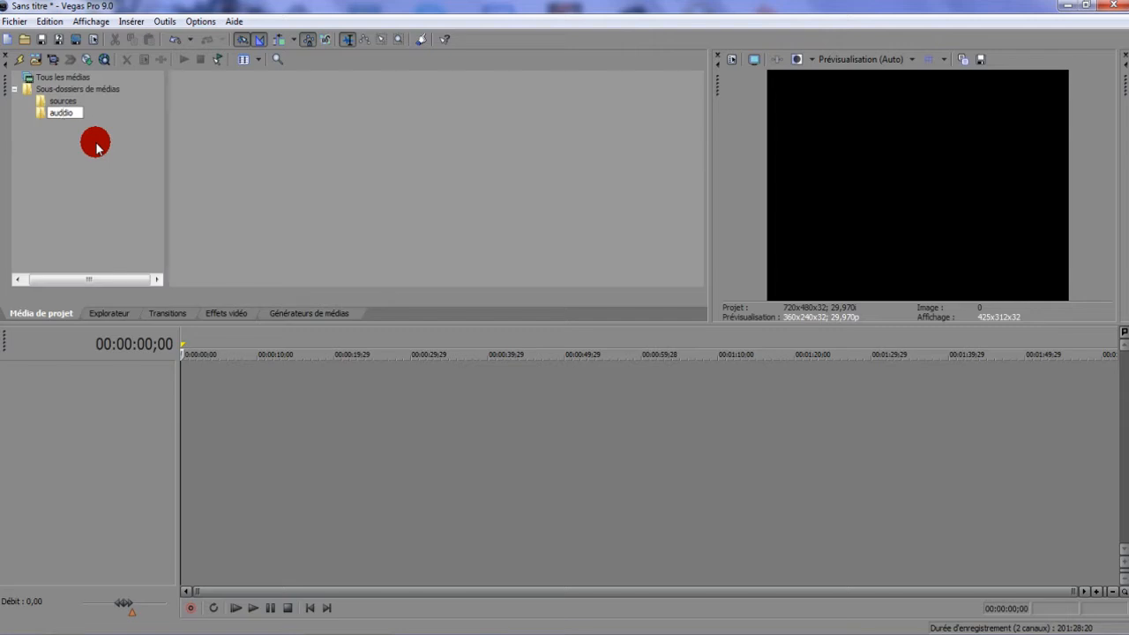
left_click(94, 145)
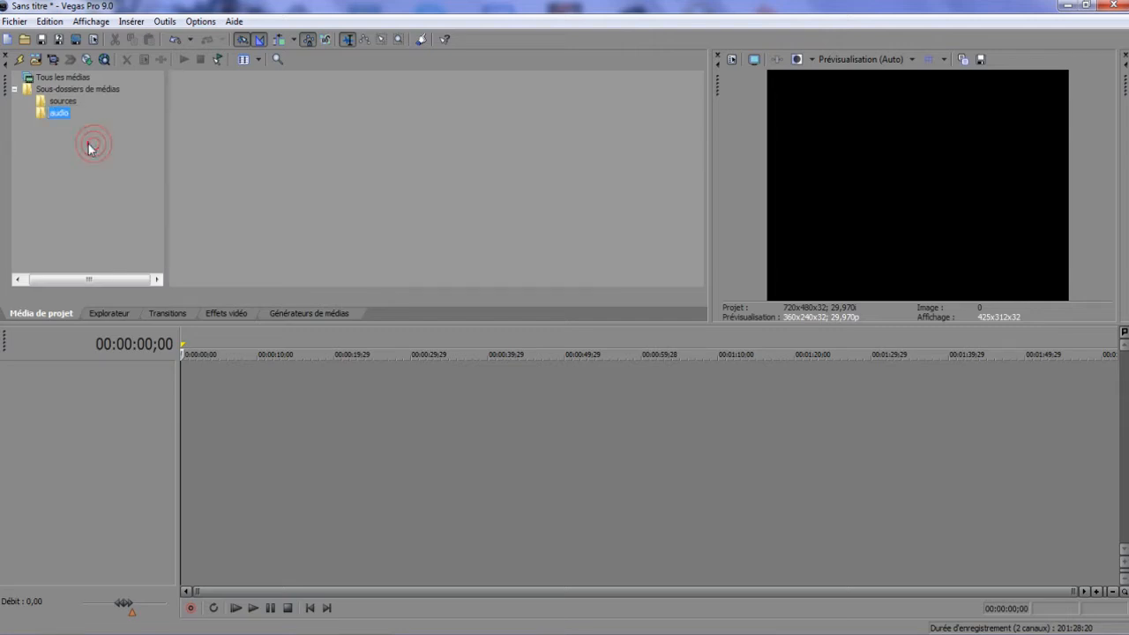
Open the clip 00149.MTS from the vidéo de caméra folders with sources active, and select its timeline event at 00:00:03;24.
left_click(42, 104)
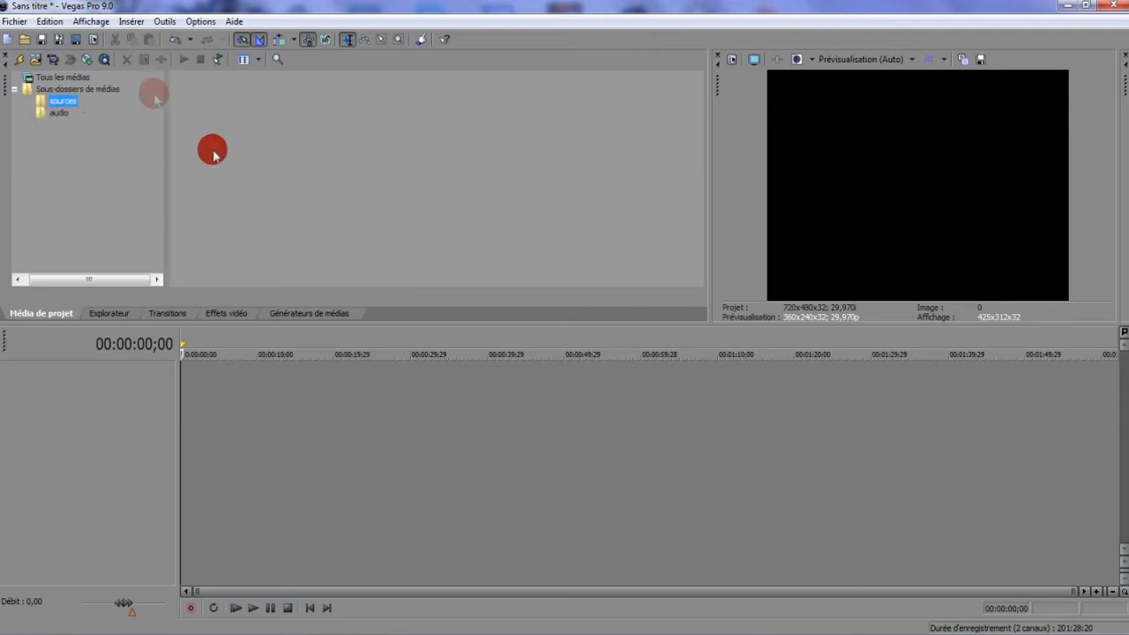
left_click(24, 40)
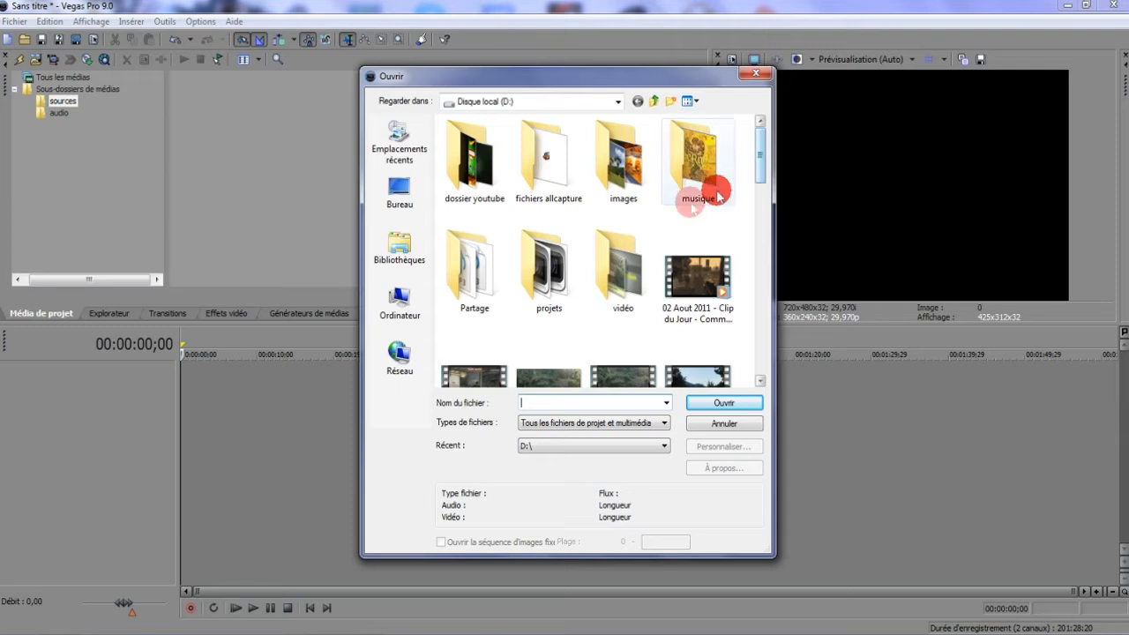
double_click(628, 267)
double_click(529, 270)
double_click(597, 177)
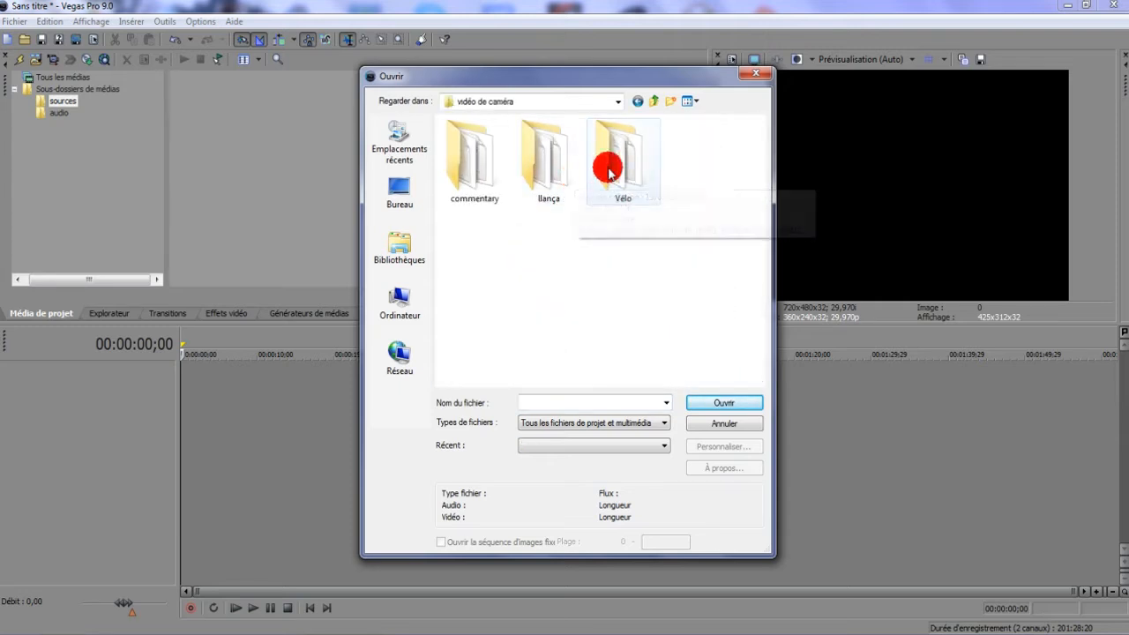
double_click(615, 173)
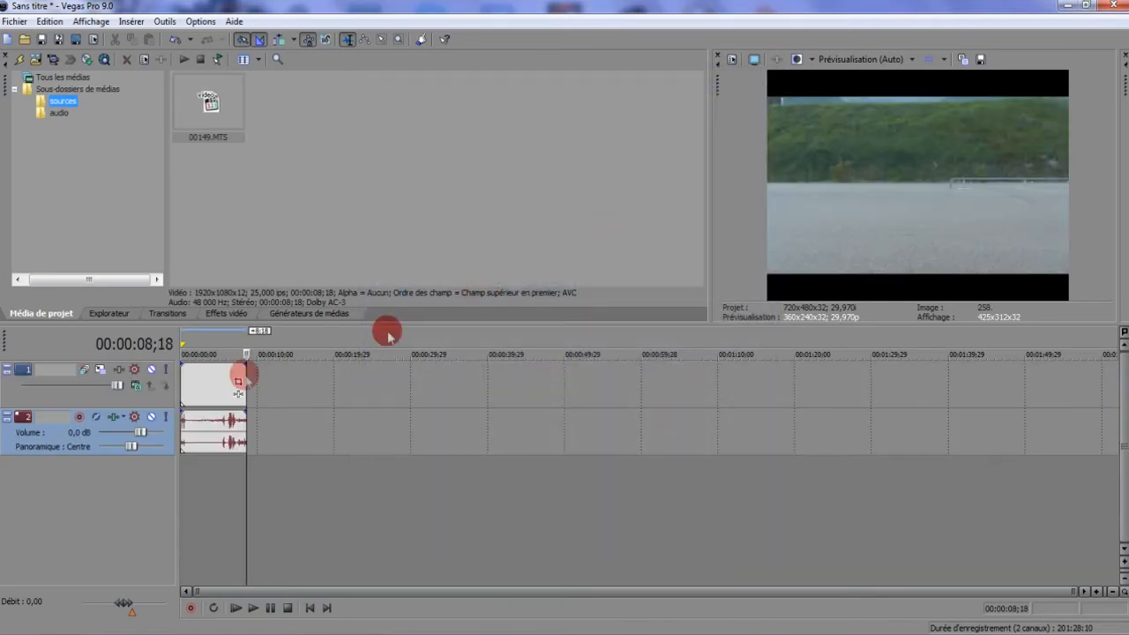
left_click(211, 393)
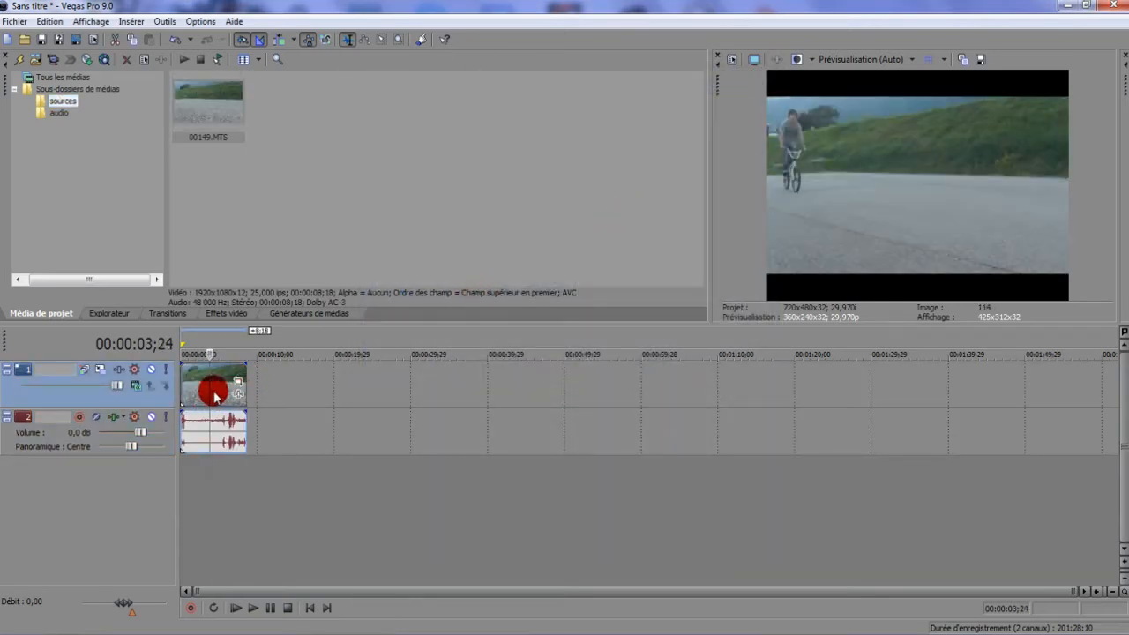
Preview several frames of the 00149.MTS event on the timeline, leaving the playhead at 00:00:04;13.
left_click(215, 388)
left_click(204, 392)
left_click(201, 392)
left_click(210, 392)
left_click(214, 391)
Inspect the project media subfolders sources and audio, and finish on the list of all media.
left_click(72, 158)
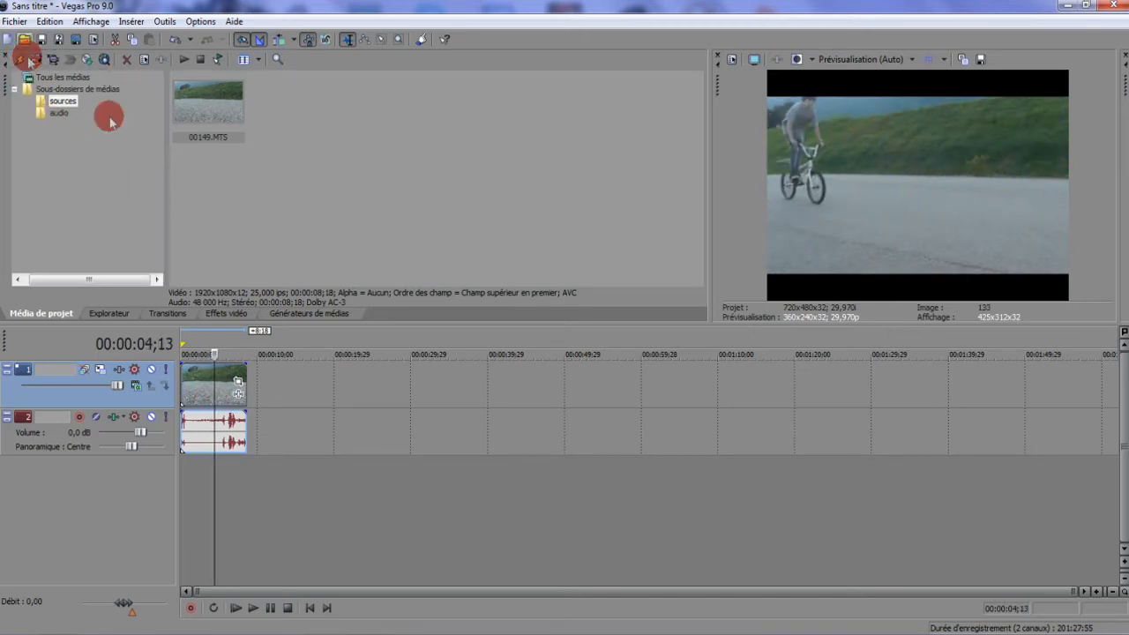
left_click(67, 101)
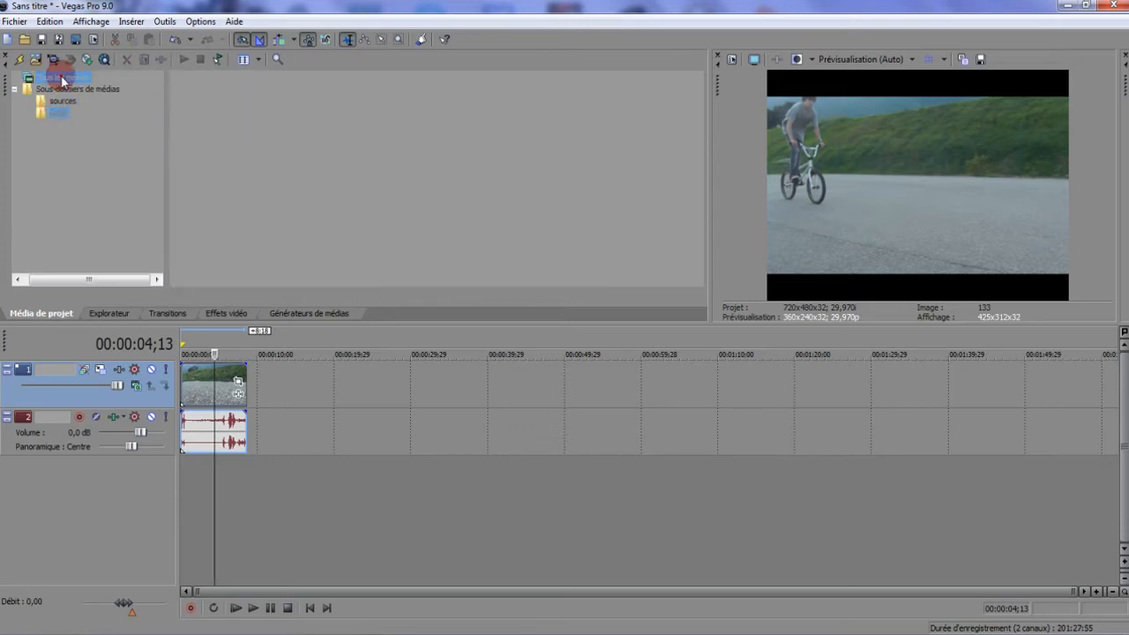
left_click(58, 77)
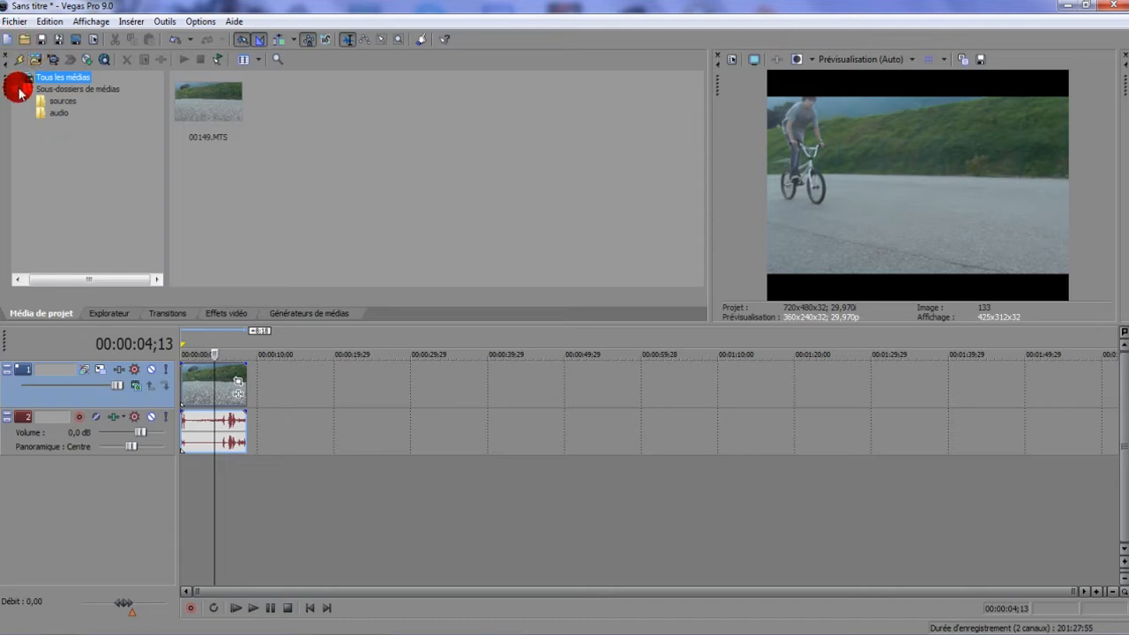
Start a new project without saving the changes to the untitled one, and slightly adjust the video preview layout.
left_click(8, 39)
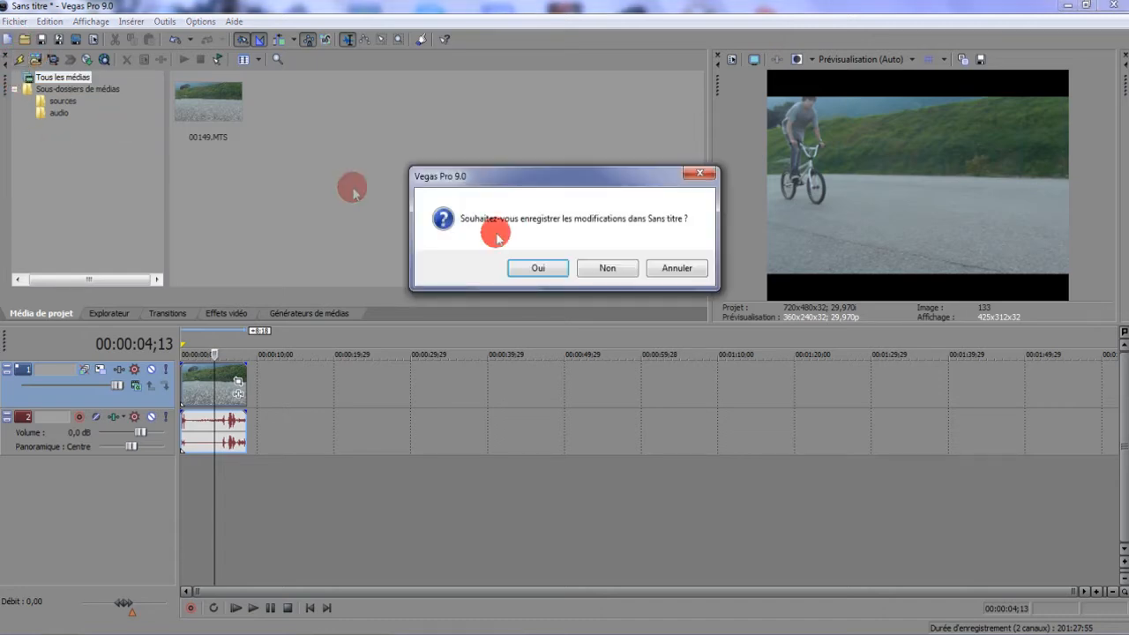
left_click(585, 273)
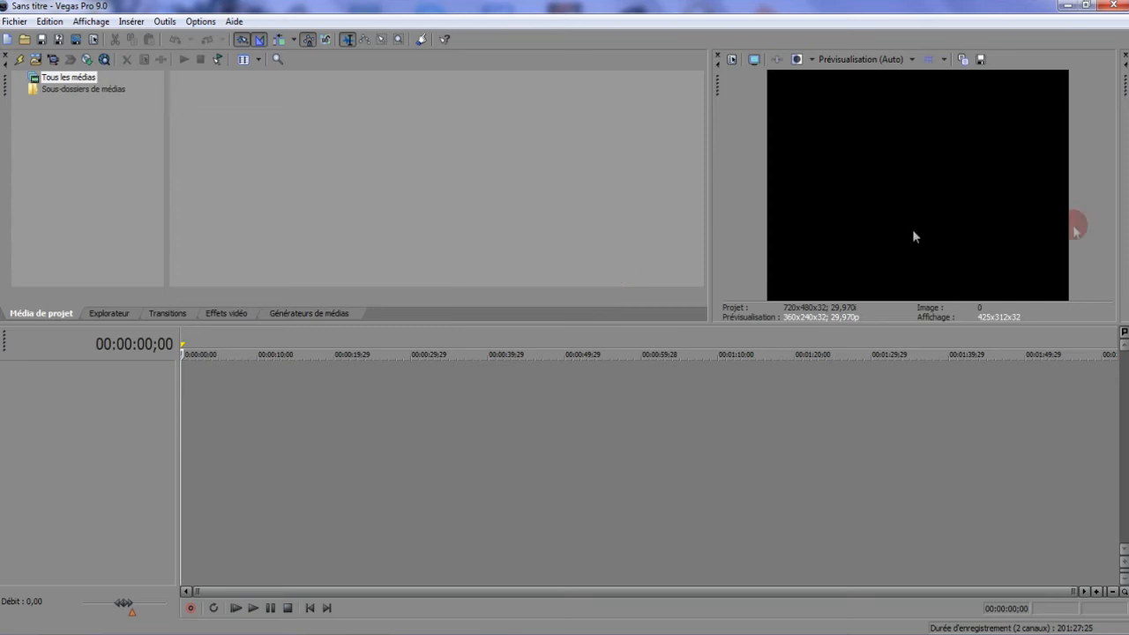
mouse_move(1117, 200)
left_mouse_down()
mouse_move(1056, 202)
mouse_move(1025, 217)
mouse_move(1111, 206)
left_mouse_up()
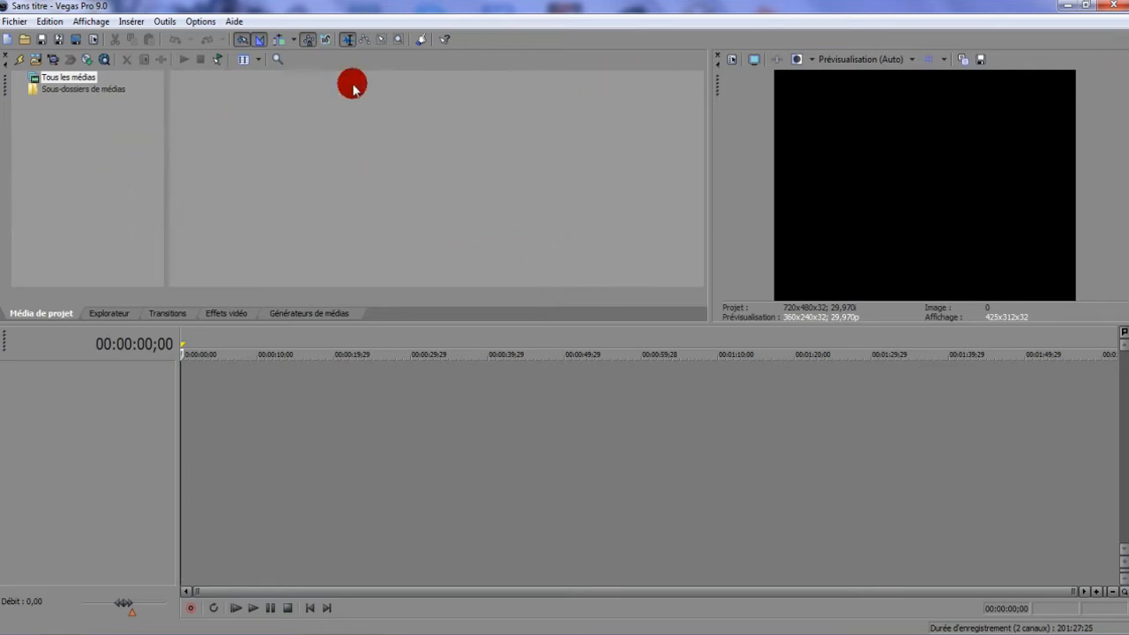
Open the project properties and review the audio, ruler, summary and CD audio settings before returning to the video settings.
left_click(94, 40)
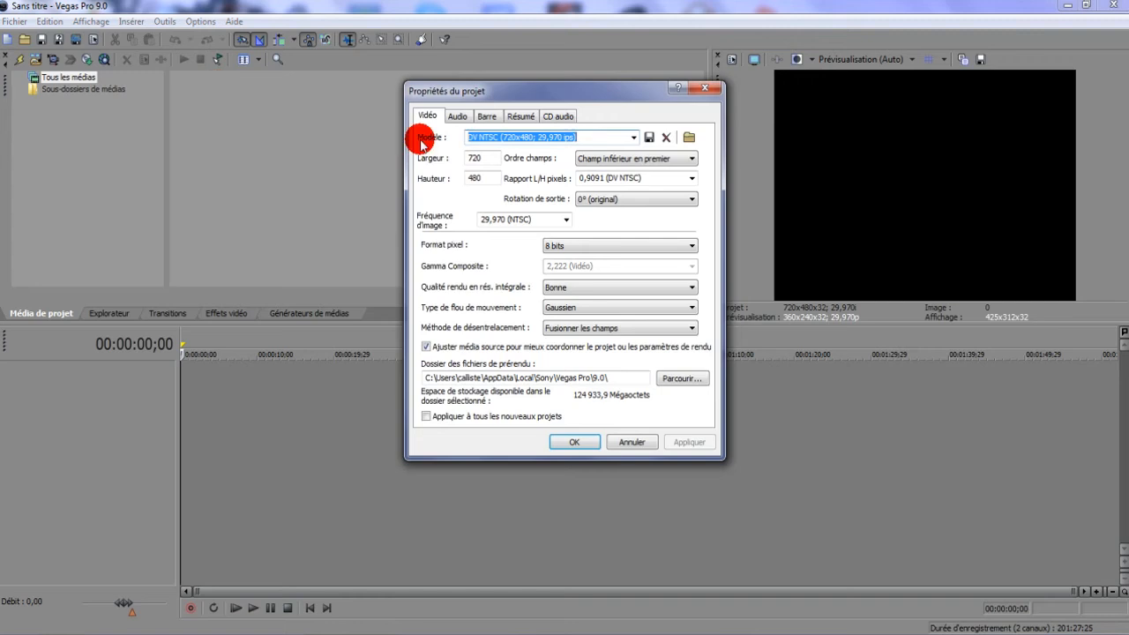
left_click(484, 158)
left_click(457, 116)
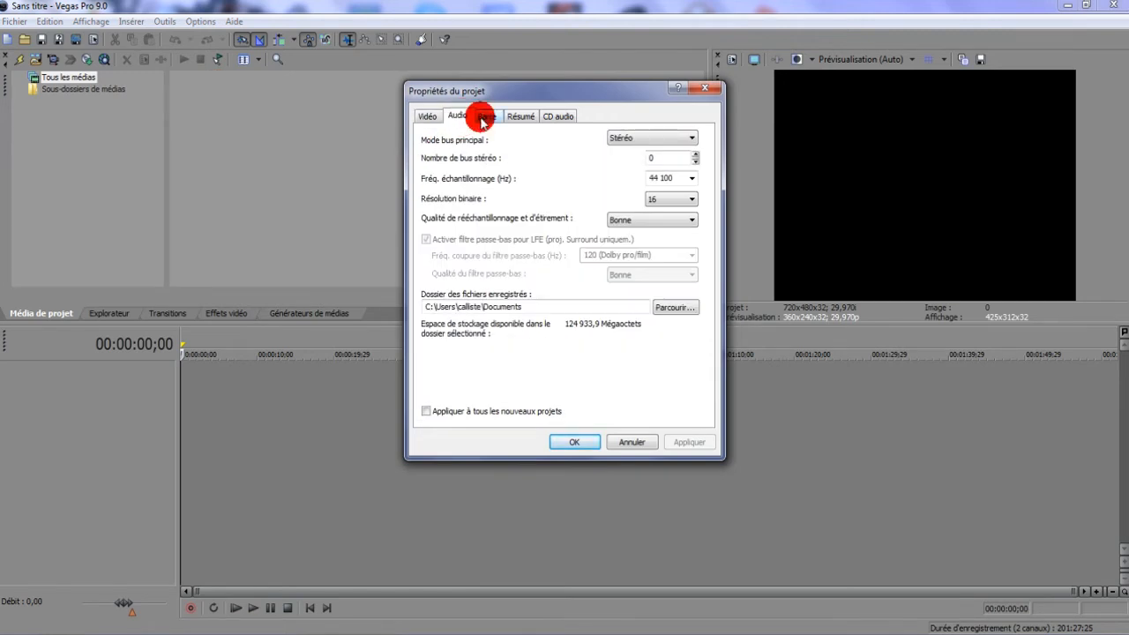
left_click(486, 116)
left_click(521, 115)
left_click(558, 115)
left_click(428, 116)
Set the project frame size to 1280 pixels wide by 720 pixels high.
left_click(485, 158)
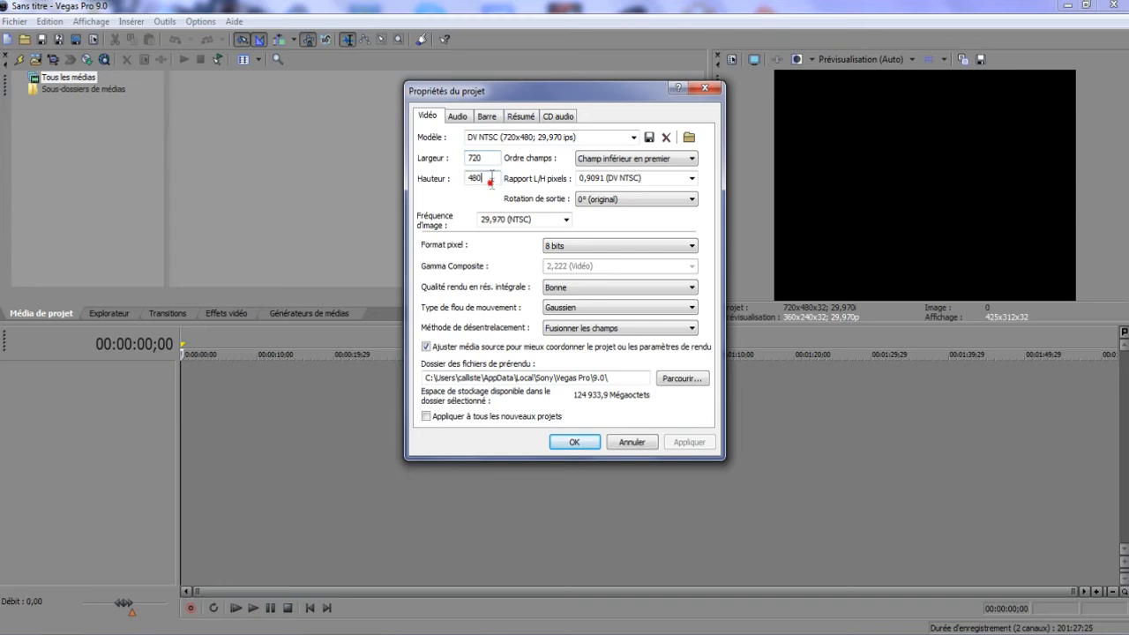
type("150")
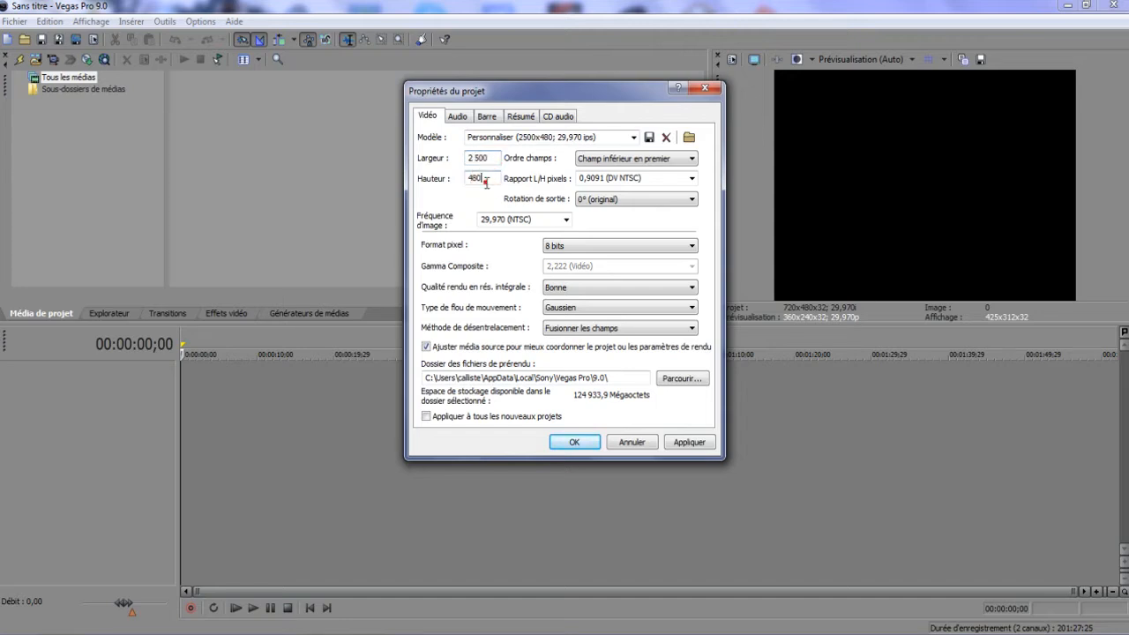
left_click_drag(494, 155, 467, 153)
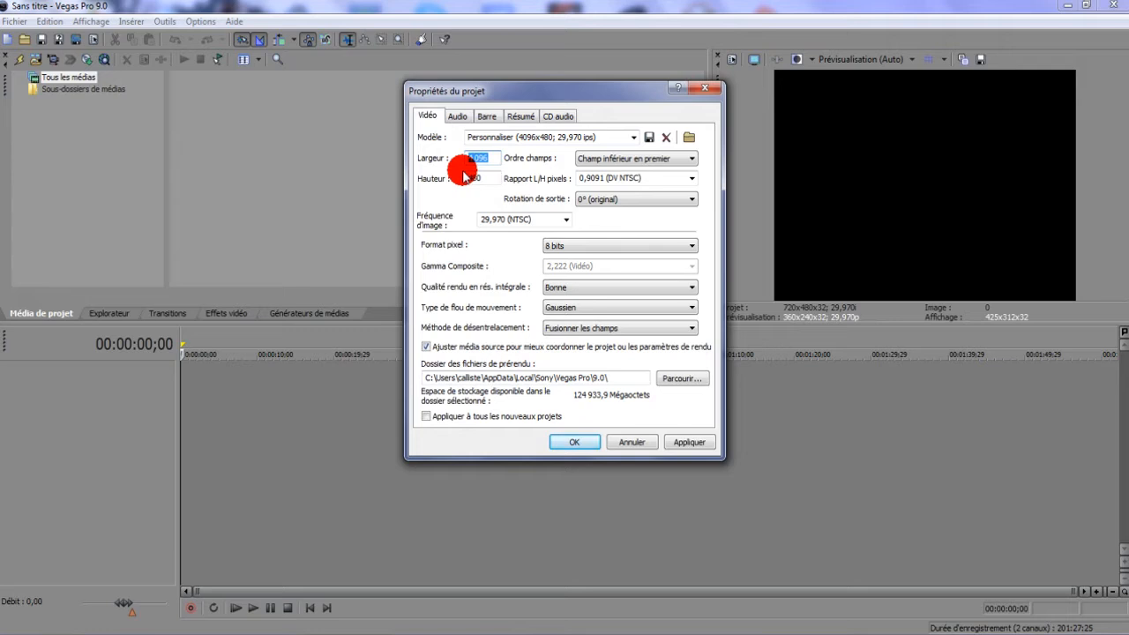
type("1 280")
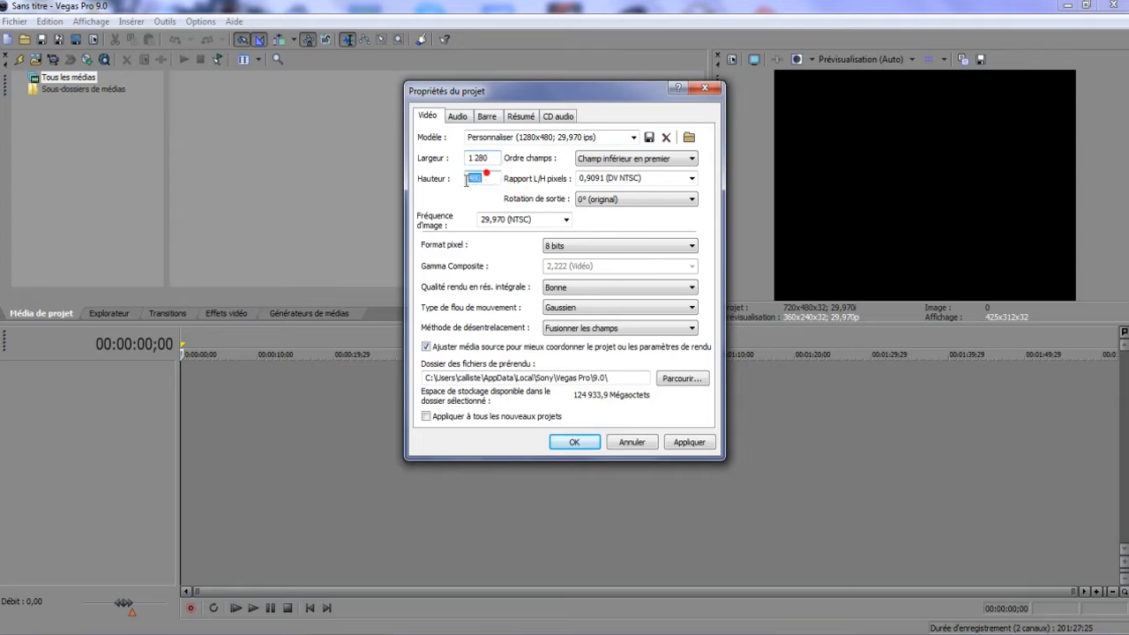
type("720")
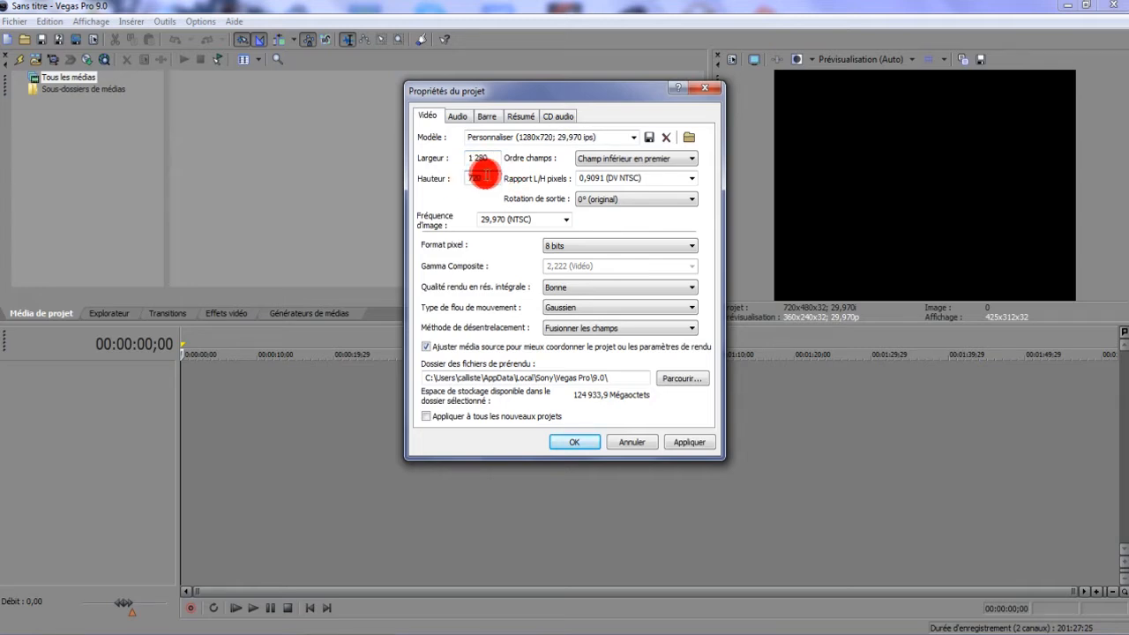
Choose a frame rate of 29,970 (NTSC) and set the field order to Aucun (analyse progressive).
left_click(566, 222)
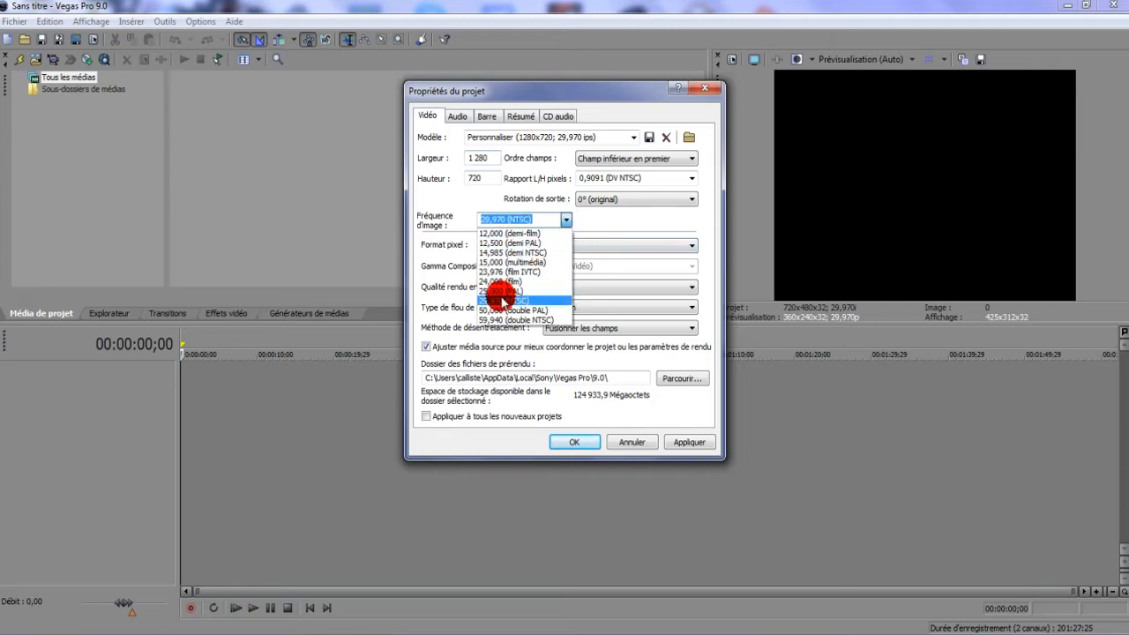
left_click(498, 299)
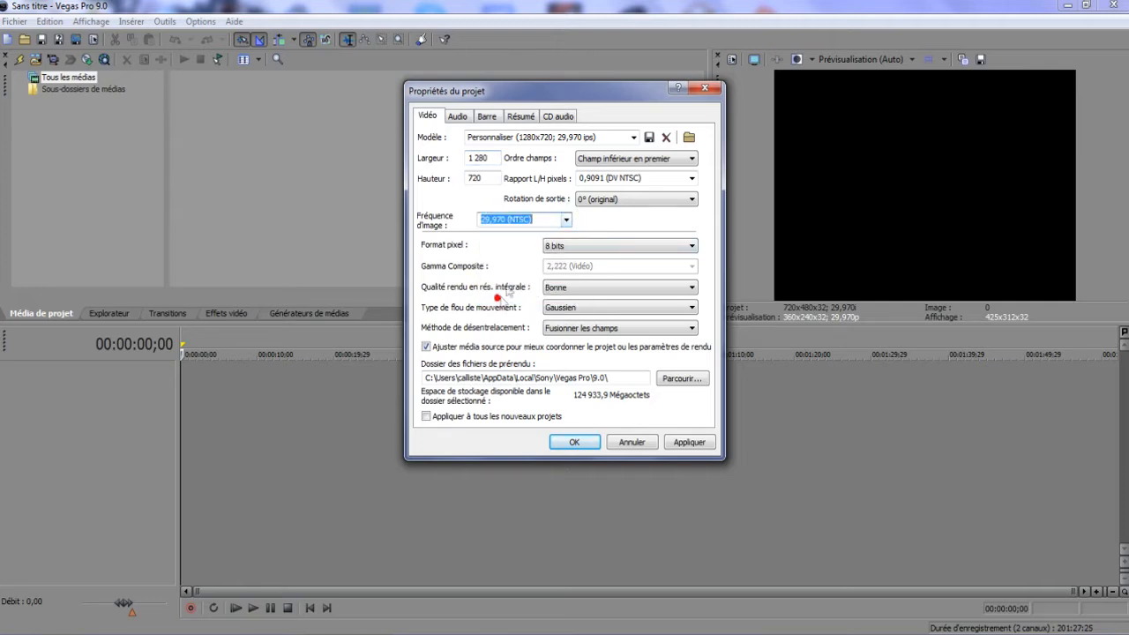
left_click(684, 159)
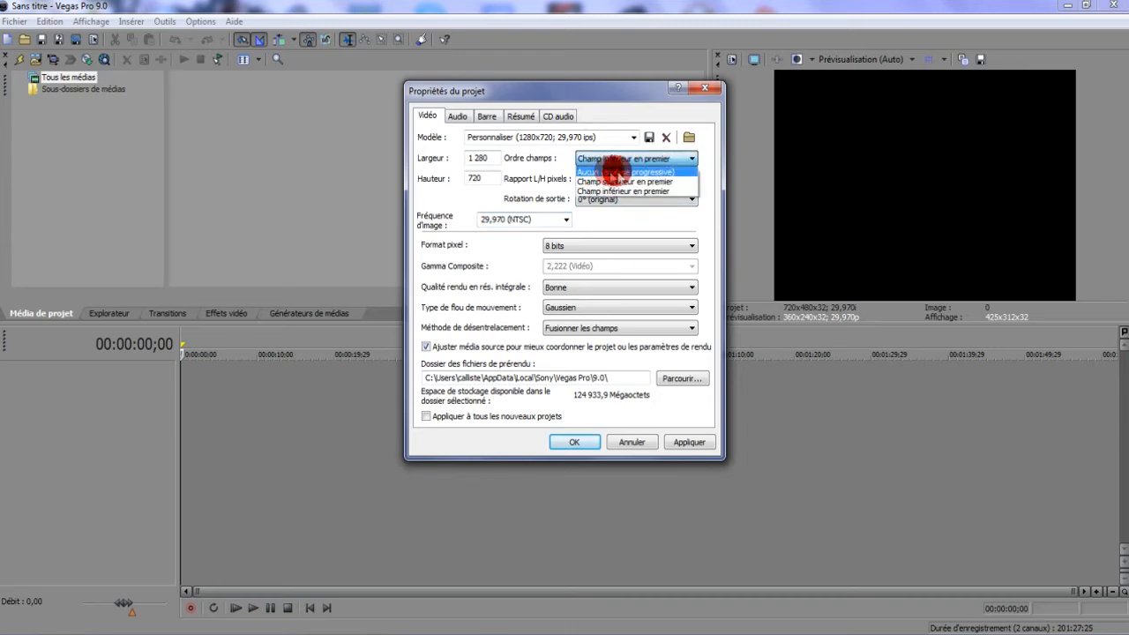
left_click(623, 172)
left_click(623, 159)
left_click(624, 162)
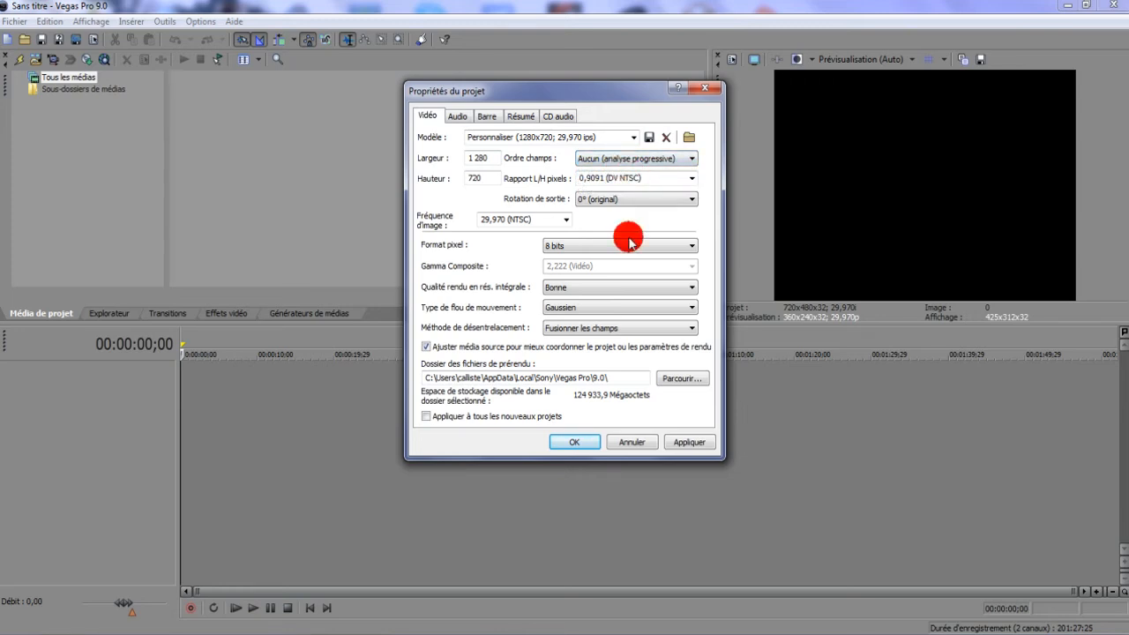
Set the pixel aspect ratio to 1,0000 (Carré) and keep the output rotation at 0° (original).
left_click(657, 181)
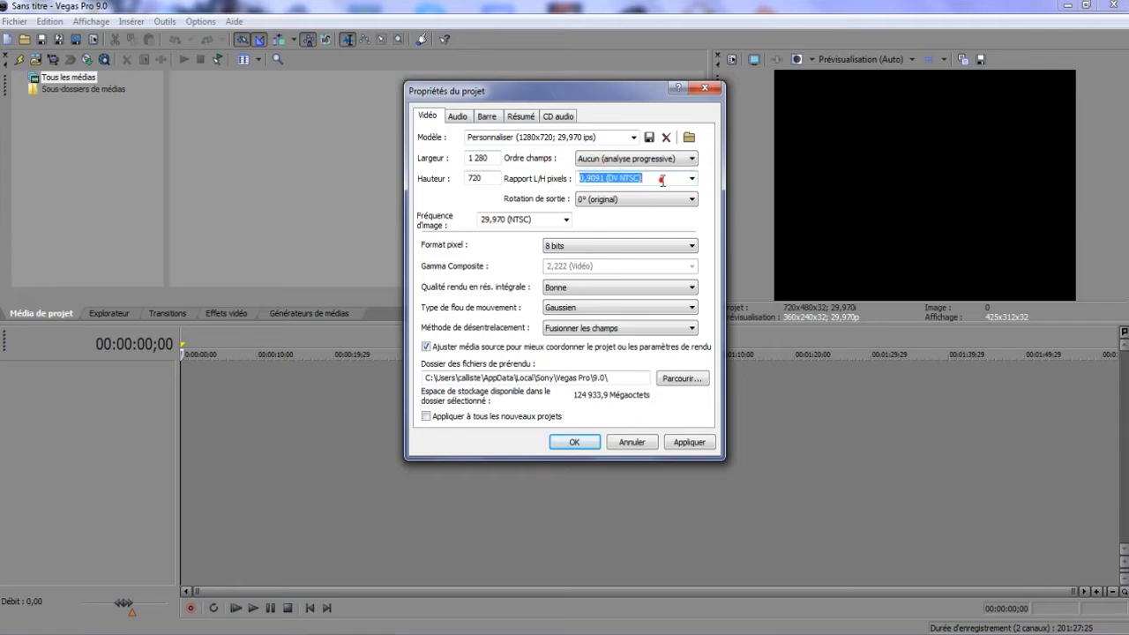
type("1")
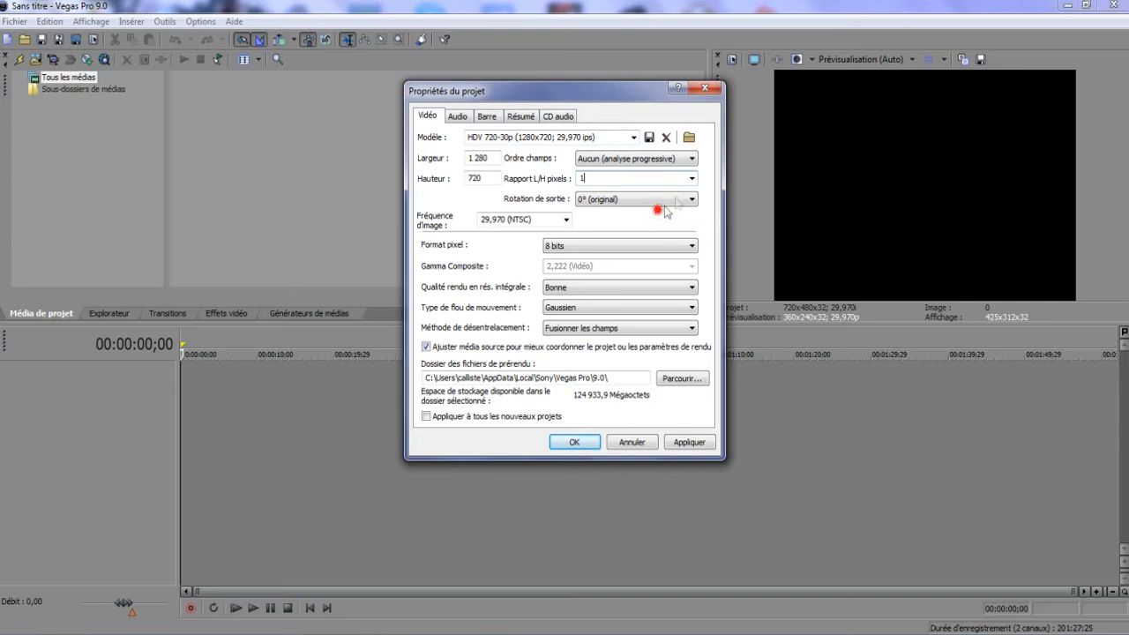
left_click(691, 178)
left_click(611, 191)
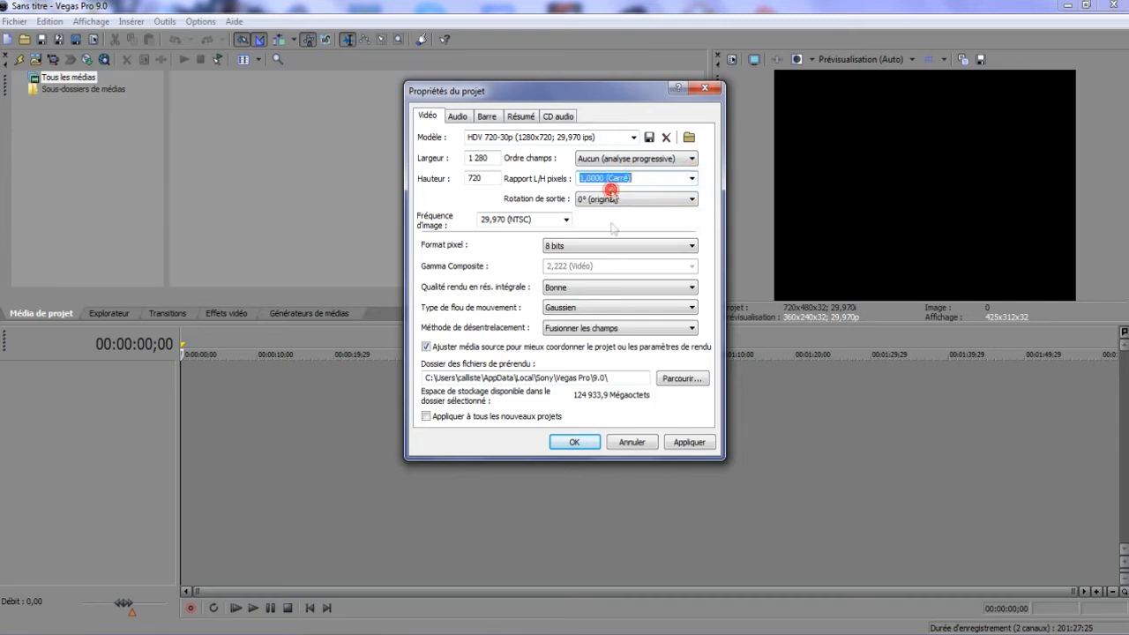
left_click(622, 200)
left_click(666, 208)
Set the full-resolution rendering quality to Optimisée, keep Fusionner les champs deinterlacing, and accept the project properties.
left_click(551, 247)
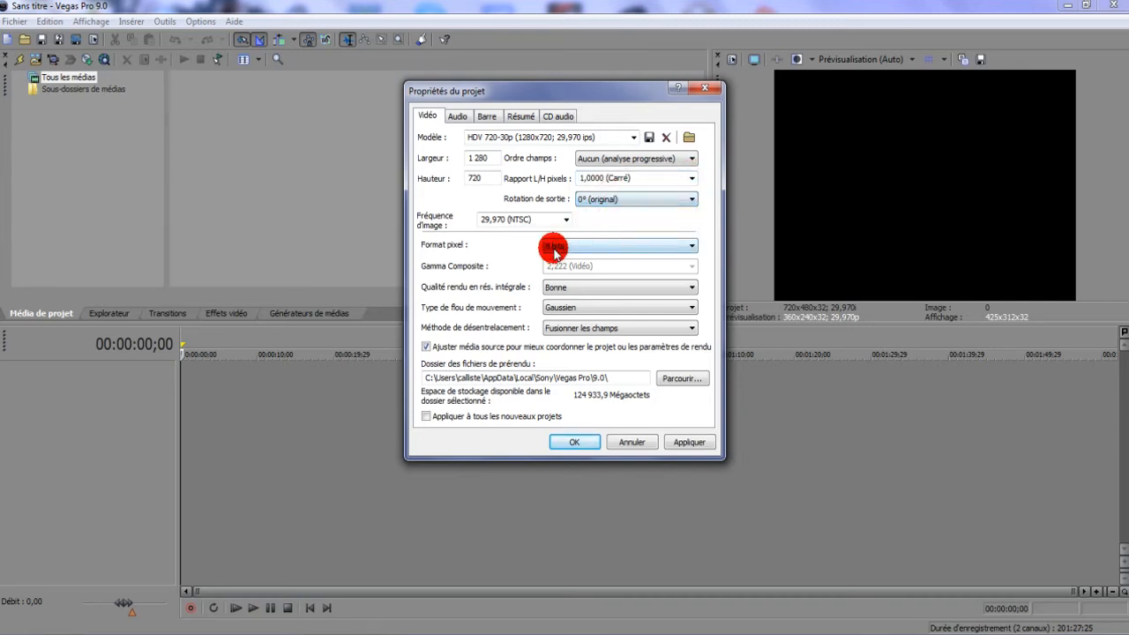
left_click(553, 291)
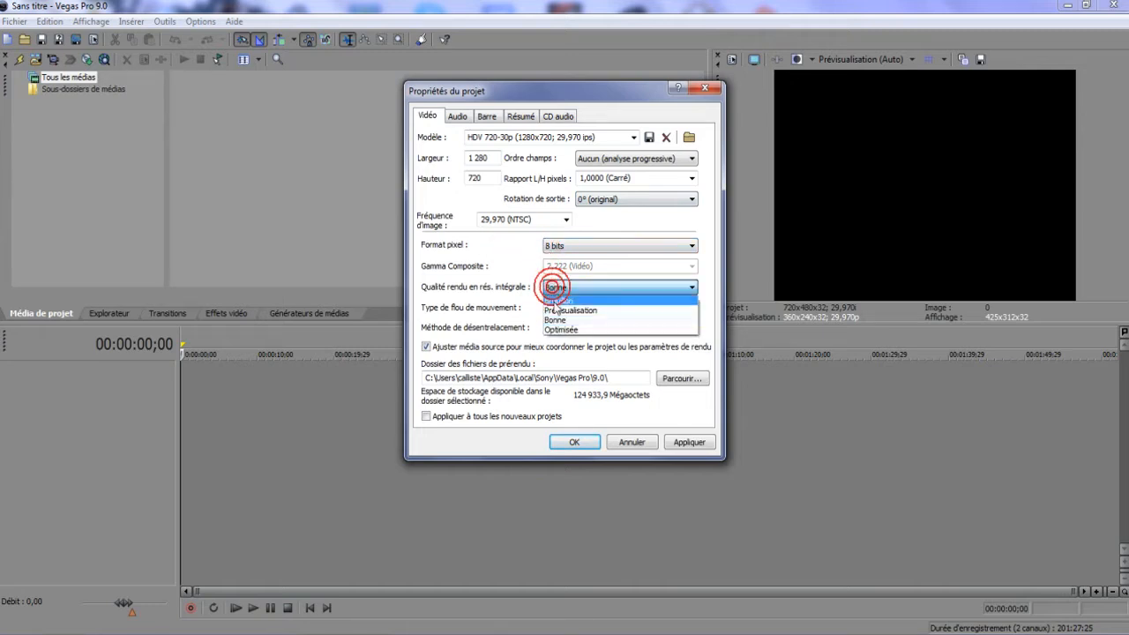
left_click(560, 328)
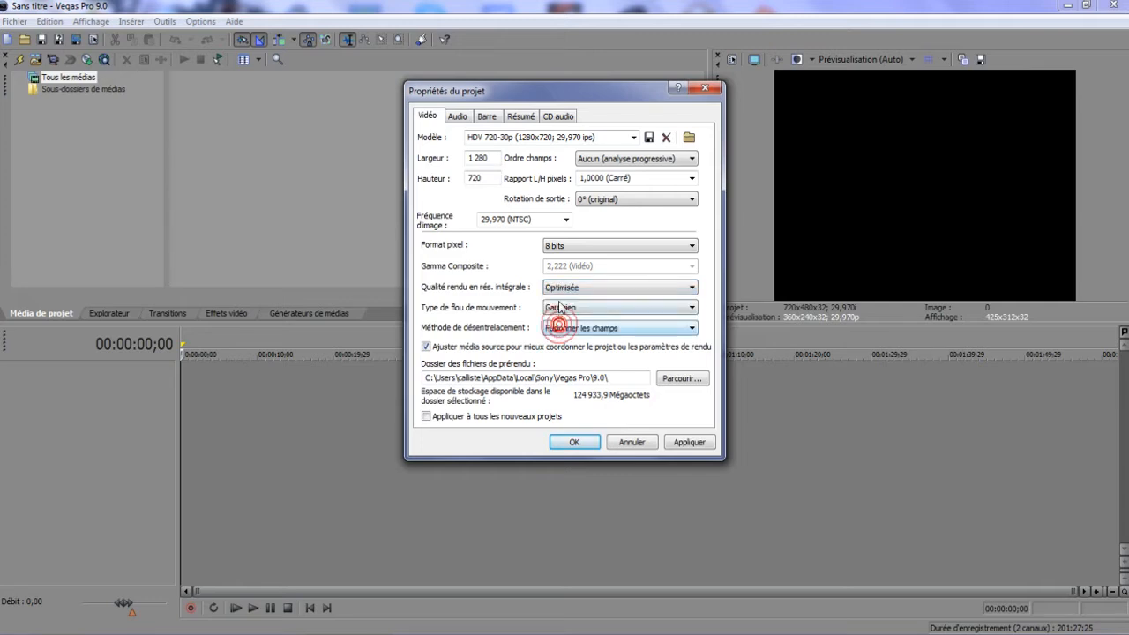
left_click(583, 329)
left_click(584, 329)
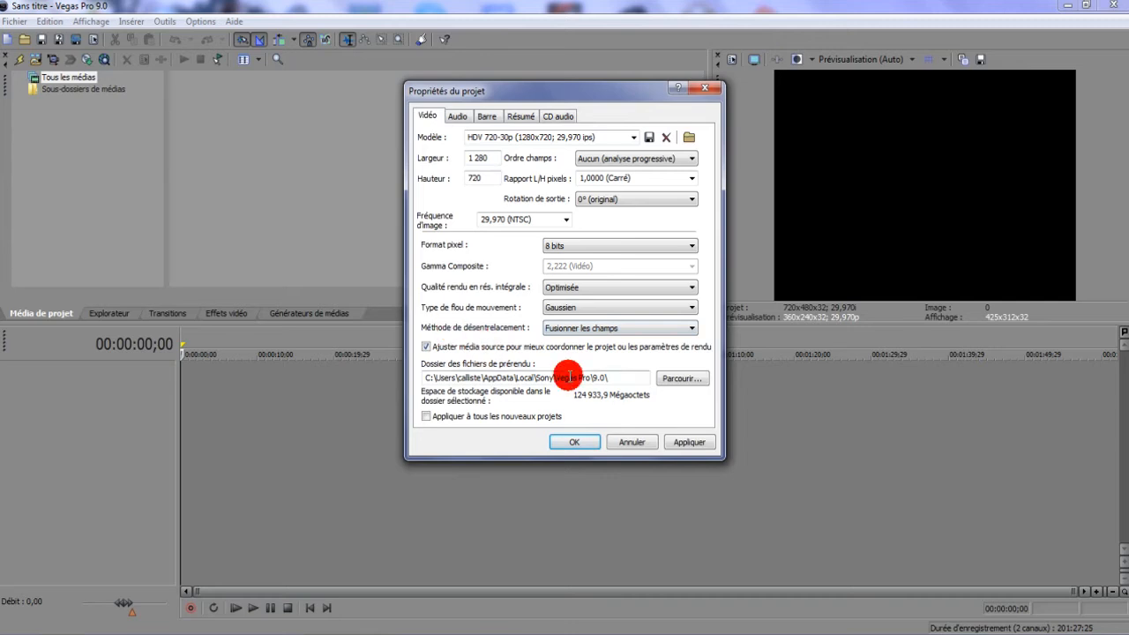
left_click(574, 442)
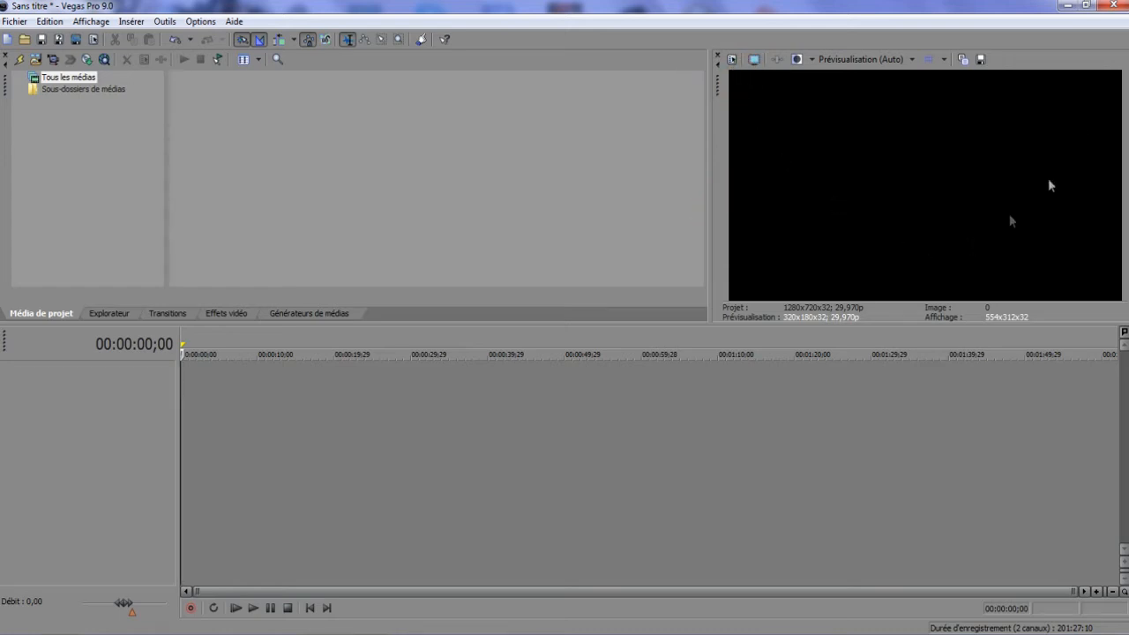
Check the project properties once more from the video preview, close them, and widen the preview area.
left_click(732, 60)
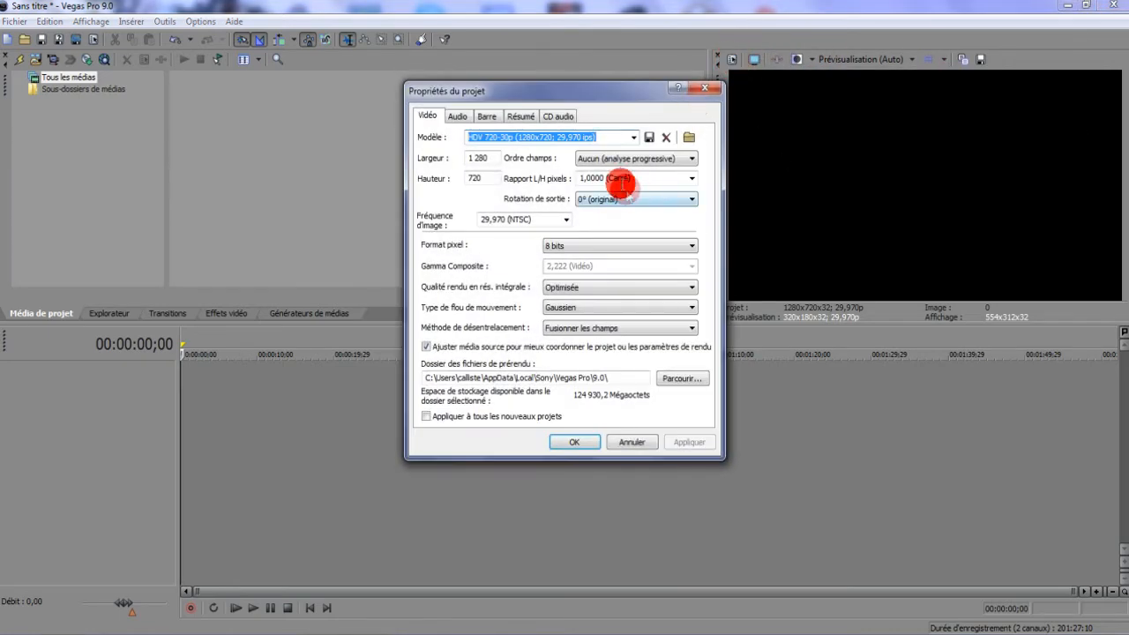
left_click(705, 88)
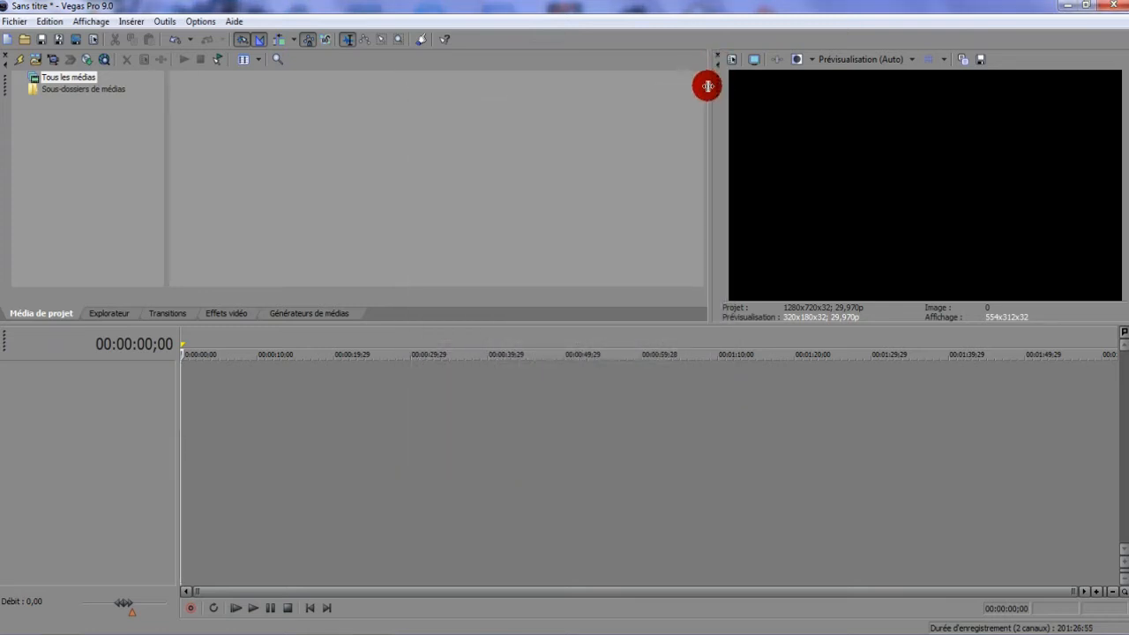
left_click_drag(708, 86, 553, 88)
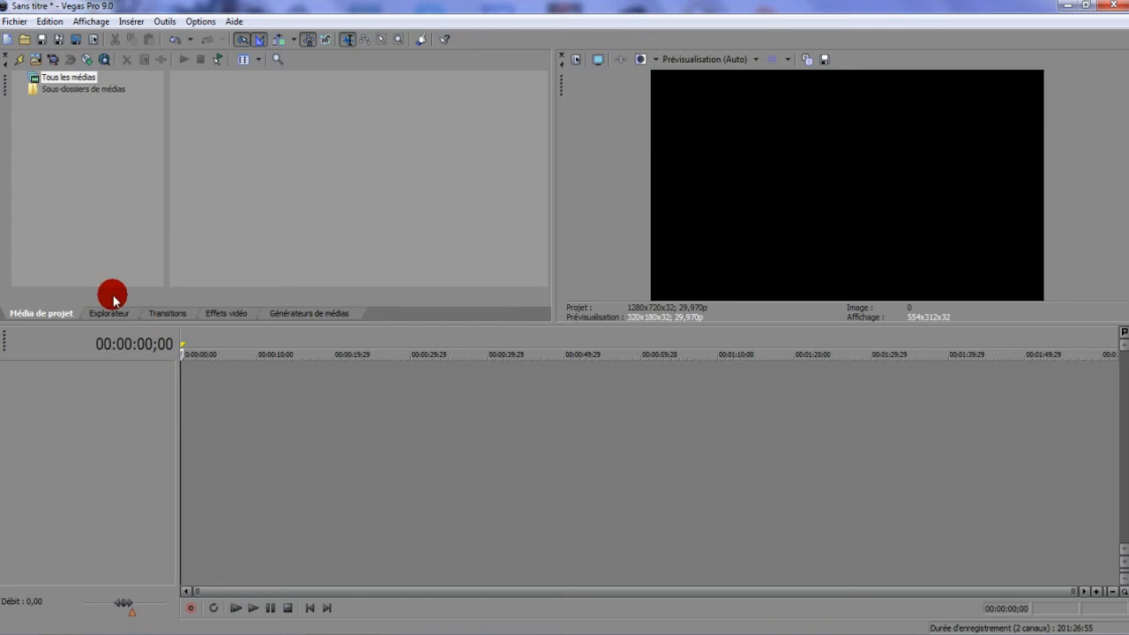
Switch to Windows Explorer, open the Vélo folder inside vidéo de caméra, and try to carry clip 00147 into Vegas Pro.
left_click(56, 631)
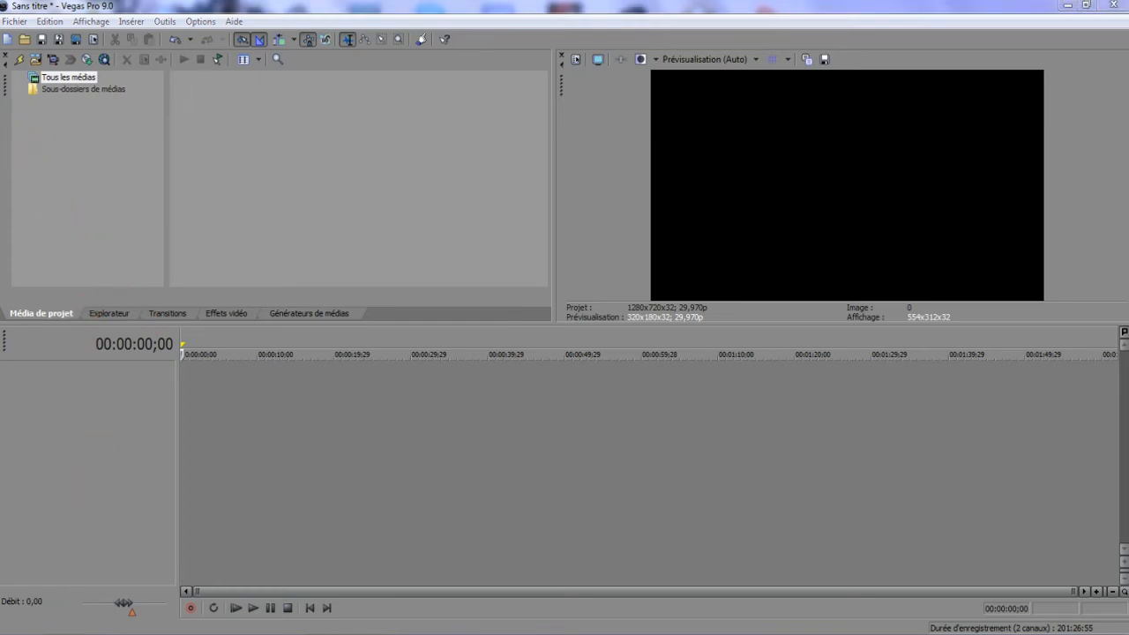
double_click(616, 104)
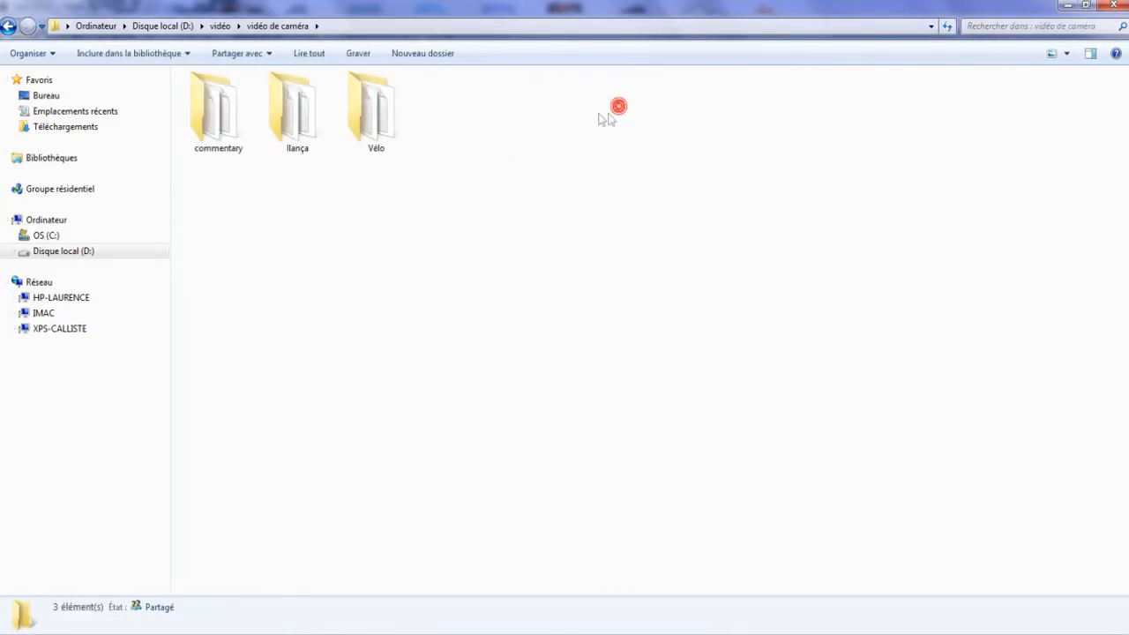
double_click(398, 123)
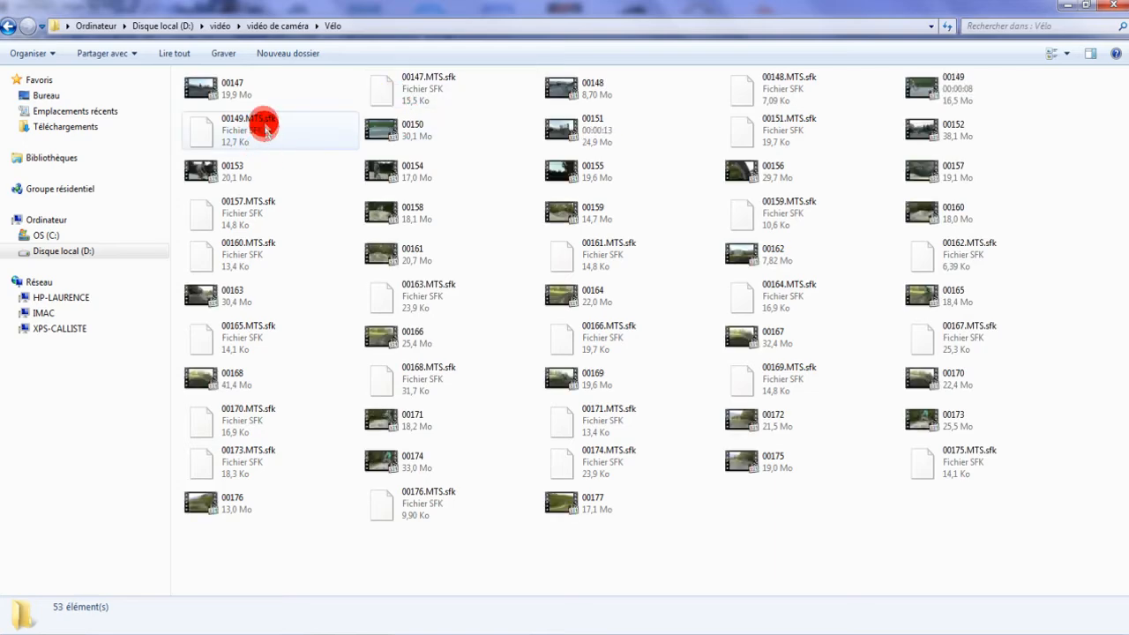
mouse_move(201, 85)
left_mouse_down()
mouse_move(328, 190)
mouse_move(370, 618)
mouse_move(331, 620)
mouse_move(237, 416)
mouse_move(252, 368)
mouse_move(261, 415)
mouse_move(76, 390)
mouse_move(73, 141)
mouse_move(55, 50)
mouse_move(31, 44)
left_mouse_up()
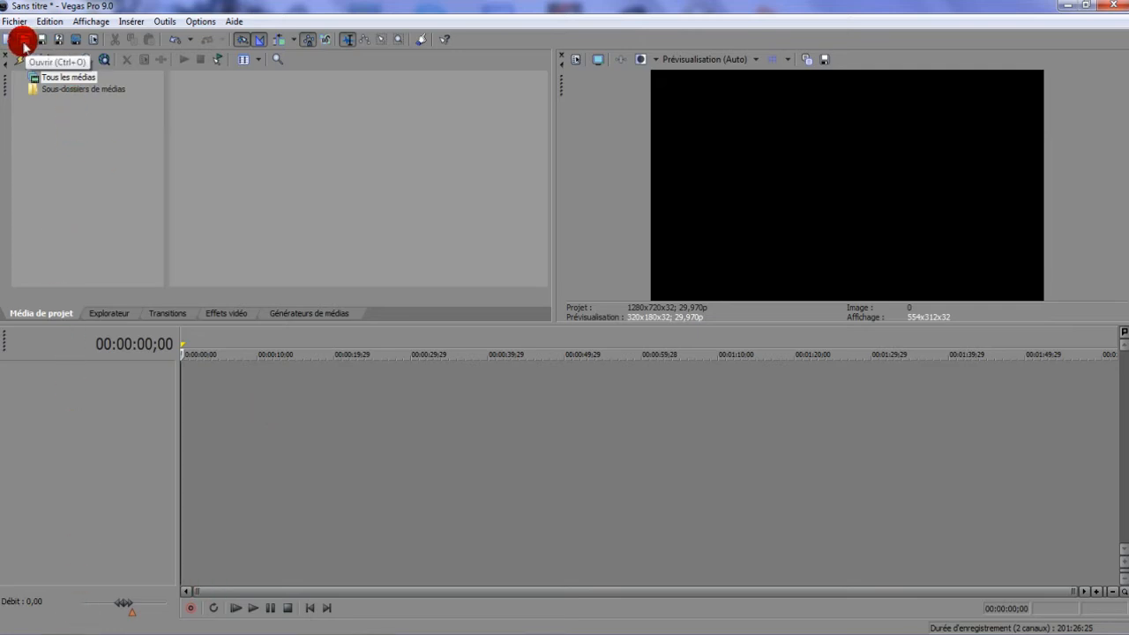
Open the clip 00147.MTS in the project and move the timeline playhead to 00:00:03;26.
left_click(24, 44)
double_click(477, 176)
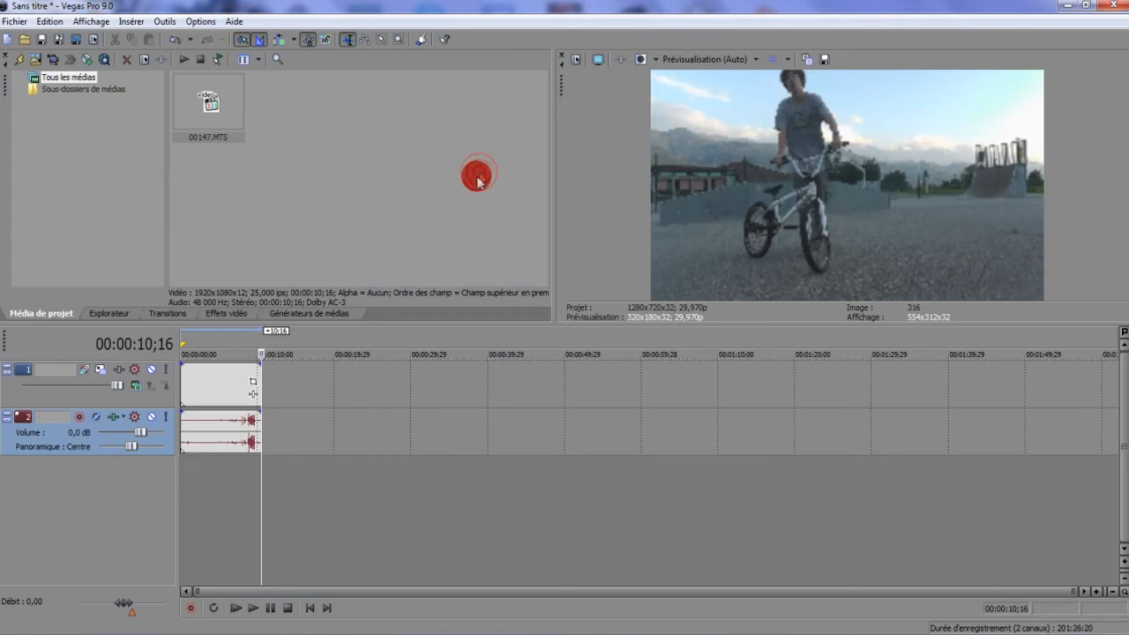
left_click(226, 401)
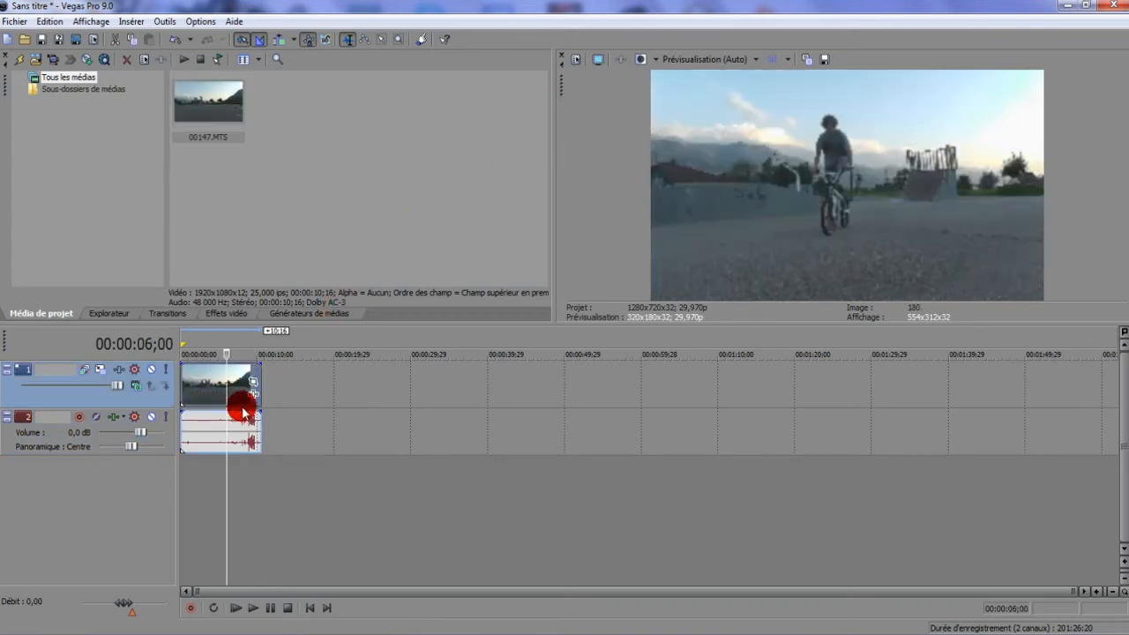
left_click(224, 474)
left_click_drag(227, 474, 210, 469)
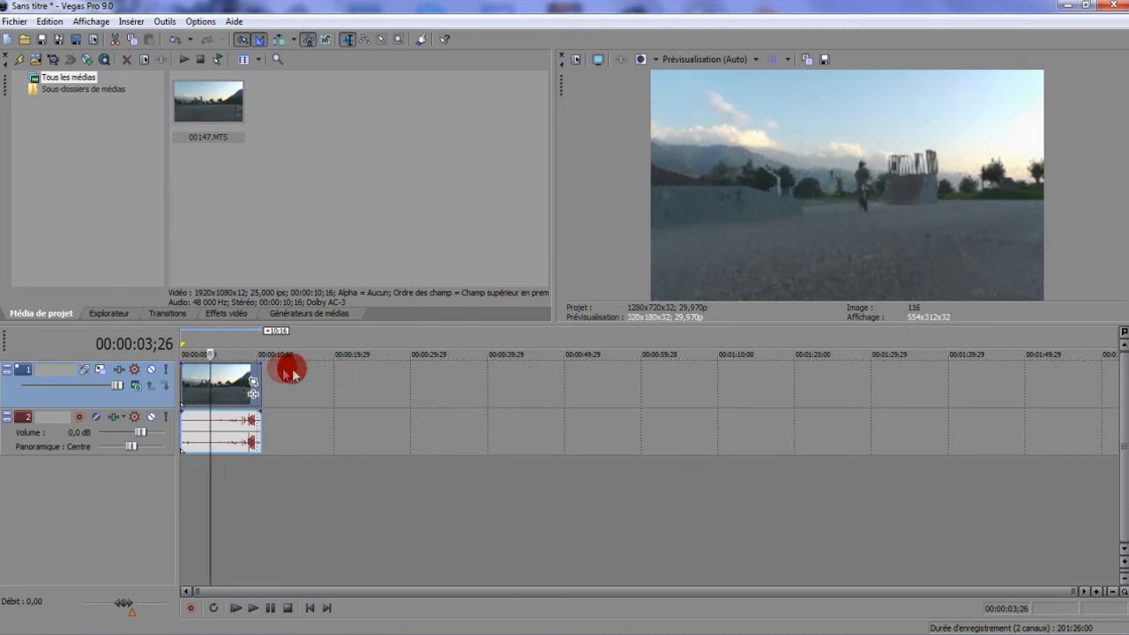
Set the video preview quality to Prévisualisation at Complet resolution.
left_click_drag(261, 364, 290, 390)
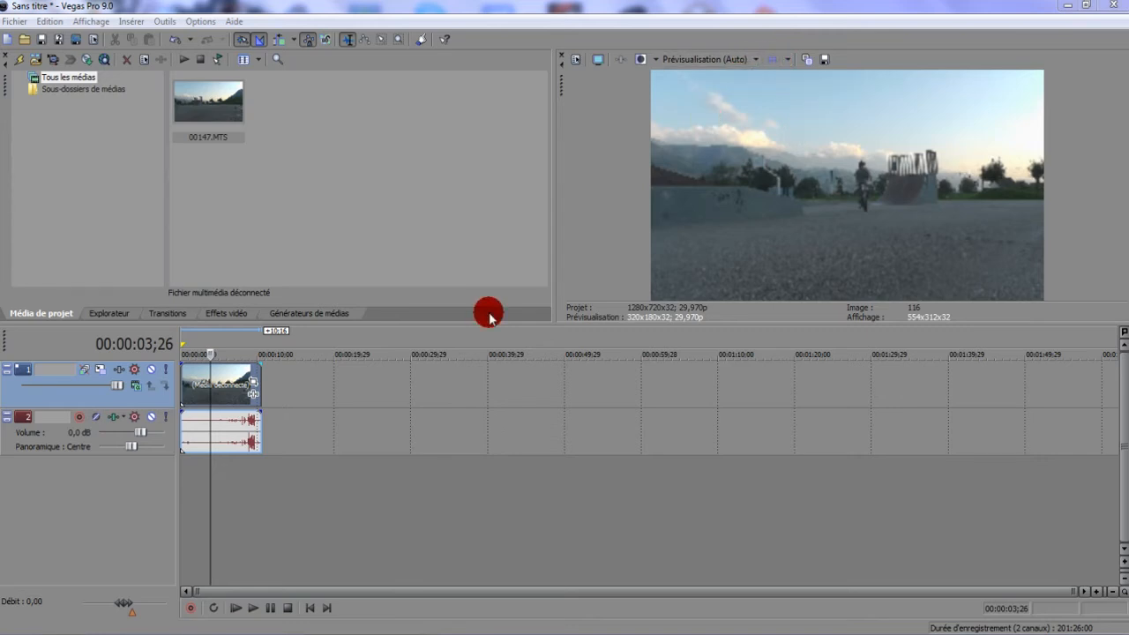
left_click(719, 60)
mouse_move(728, 91)
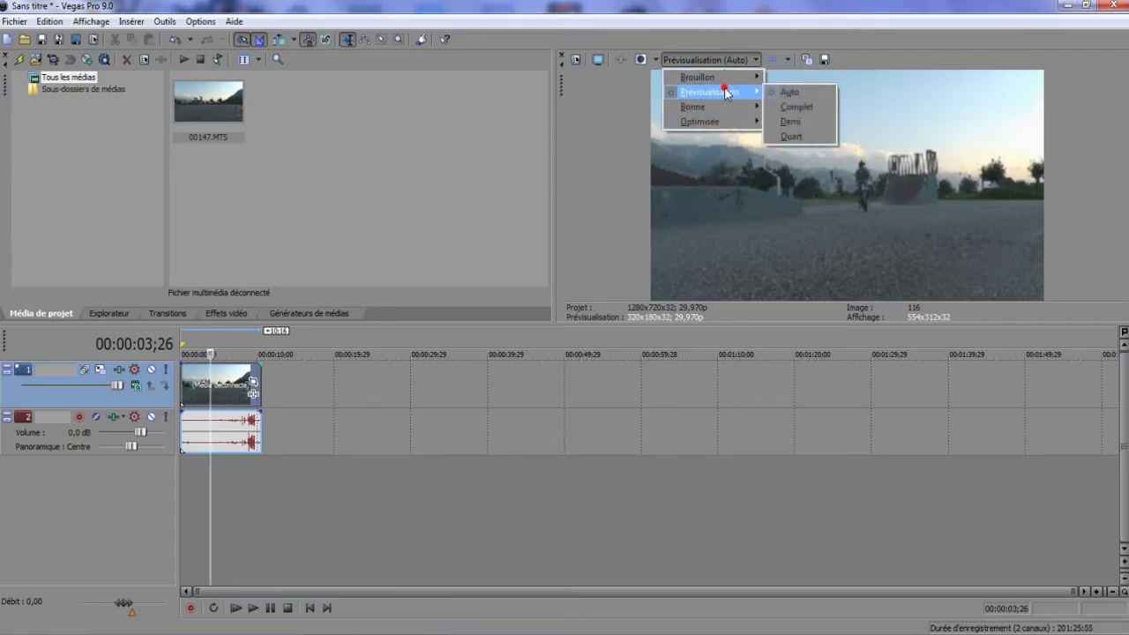
left_click(788, 107)
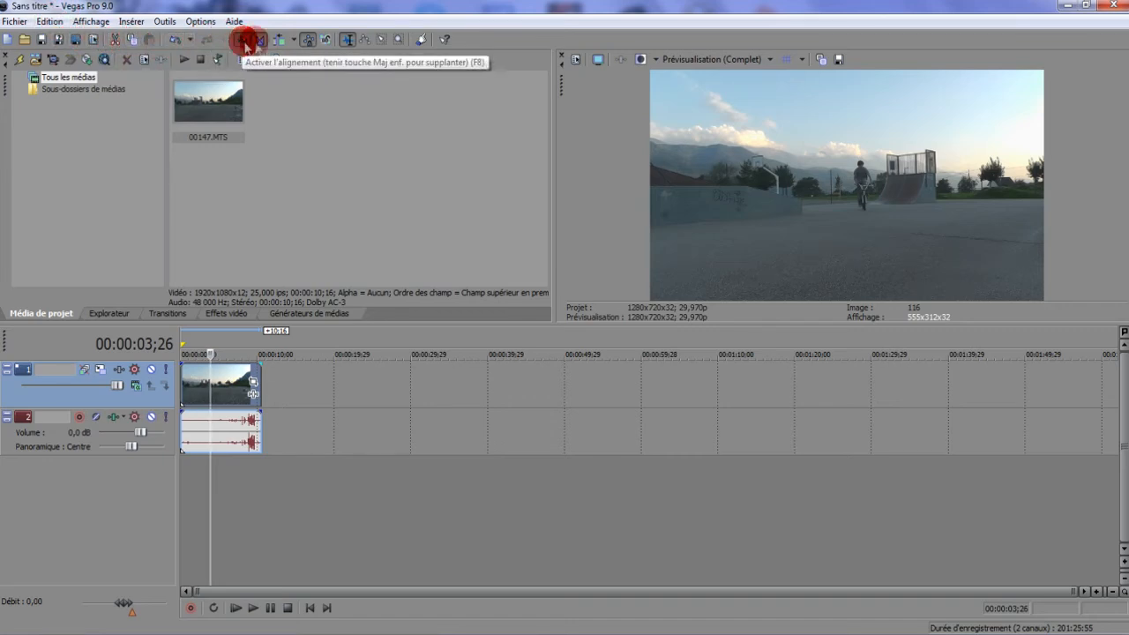
left_click(355, 633)
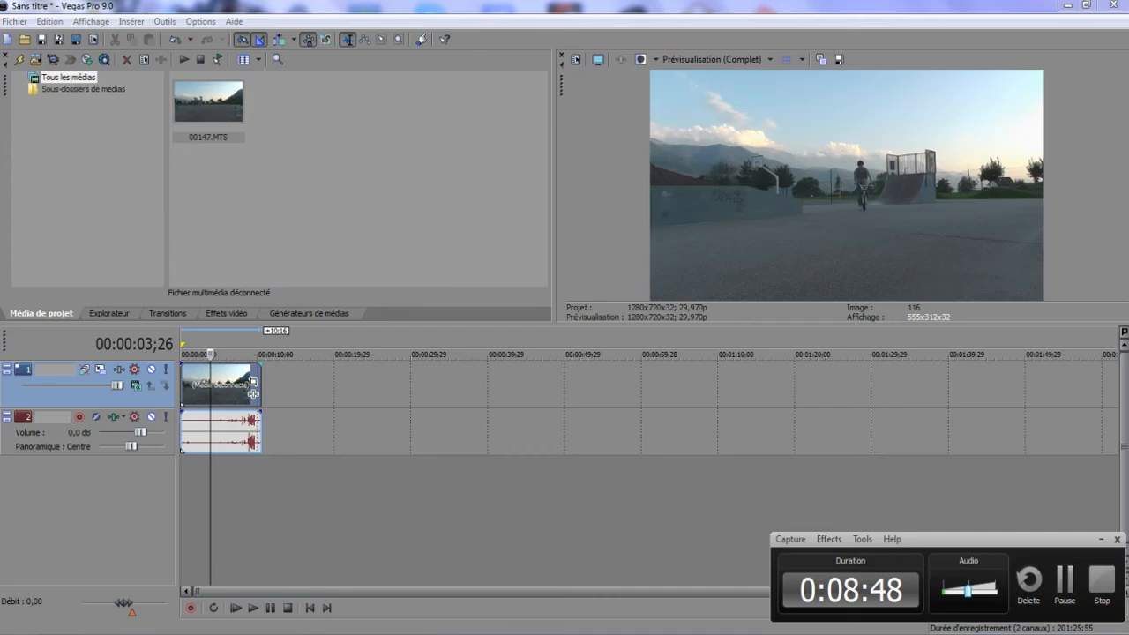
mouse_move(373, 633)
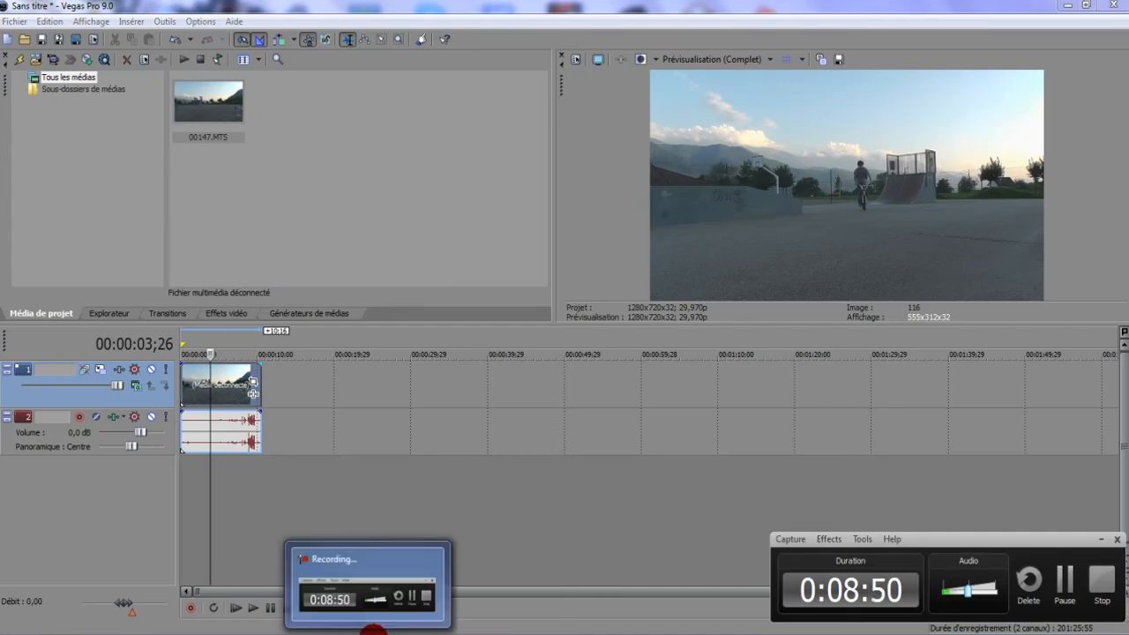
mouse_move(374, 607)
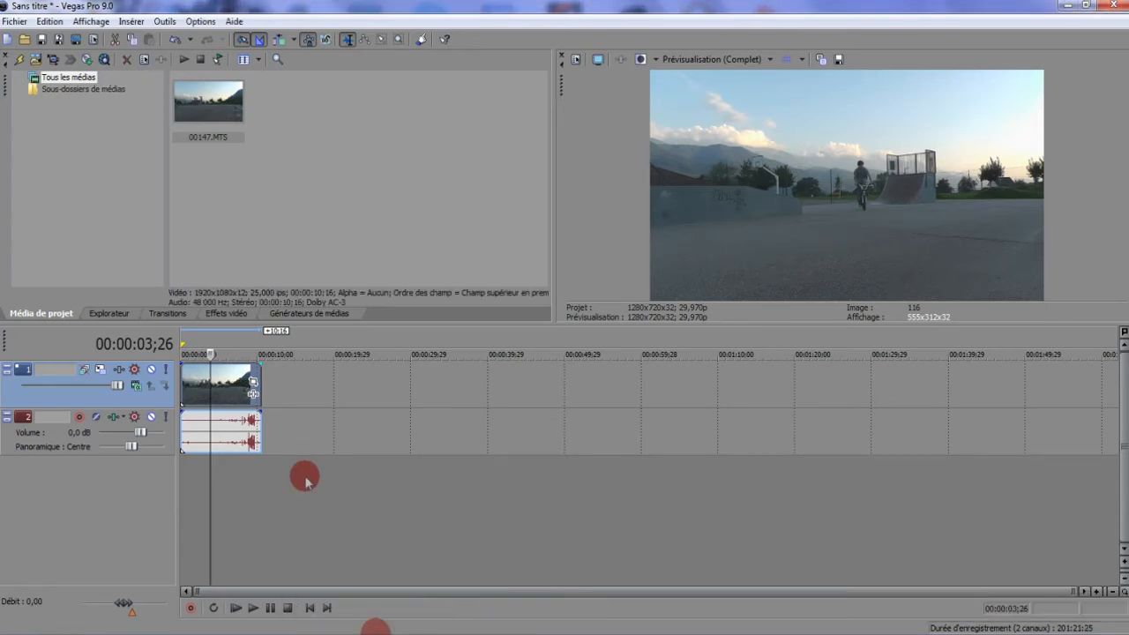
mouse_move(263, 363)
left_mouse_down()
mouse_move(235, 360)
mouse_move(270, 374)
left_mouse_up()
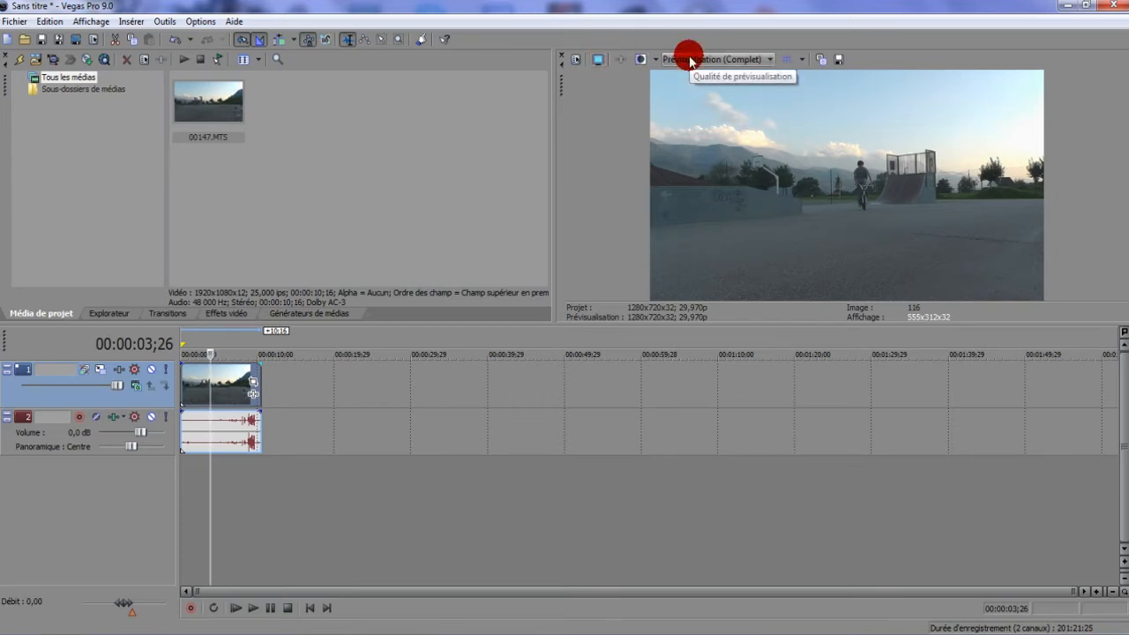
Start saving a snapshot of the preview frame, view the JPG and PNG file type options, and cancel.
left_click(837, 60)
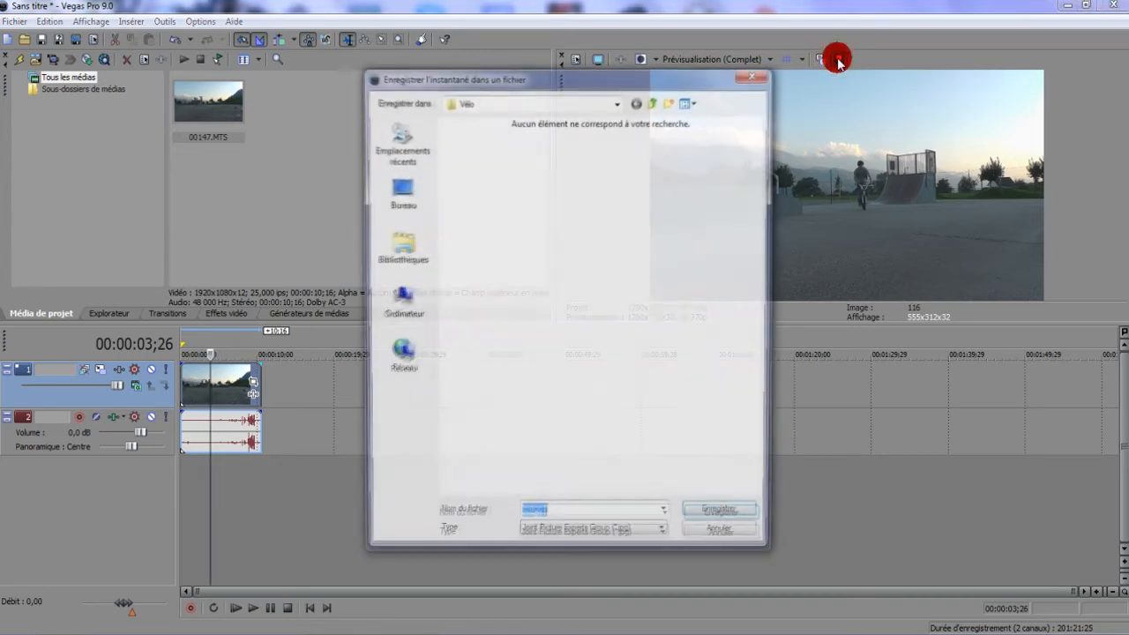
left_click(573, 535)
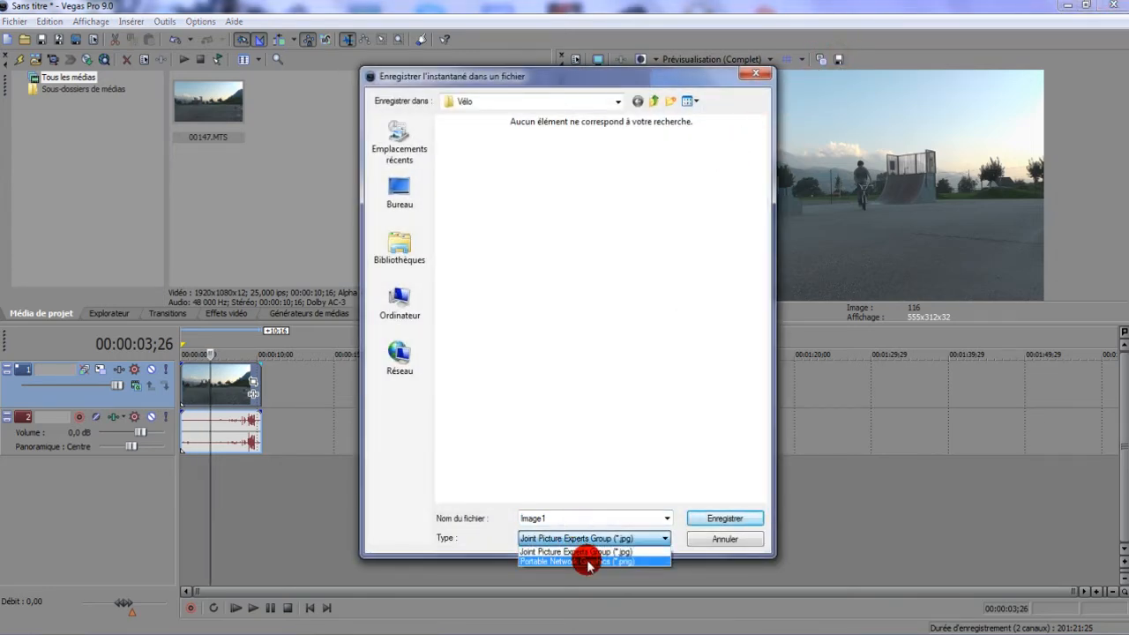
left_click(732, 539)
left_click(732, 539)
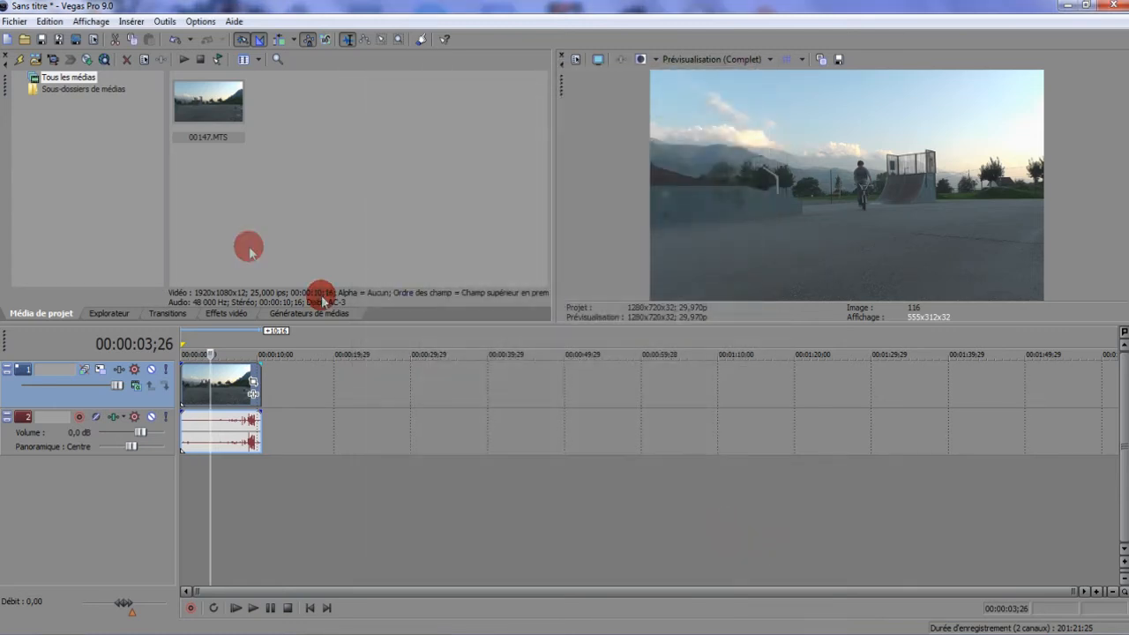
Play the clip, pause at 00:00:04;08, and examine the timeline around the playhead at close and wide scales.
left_click(255, 609)
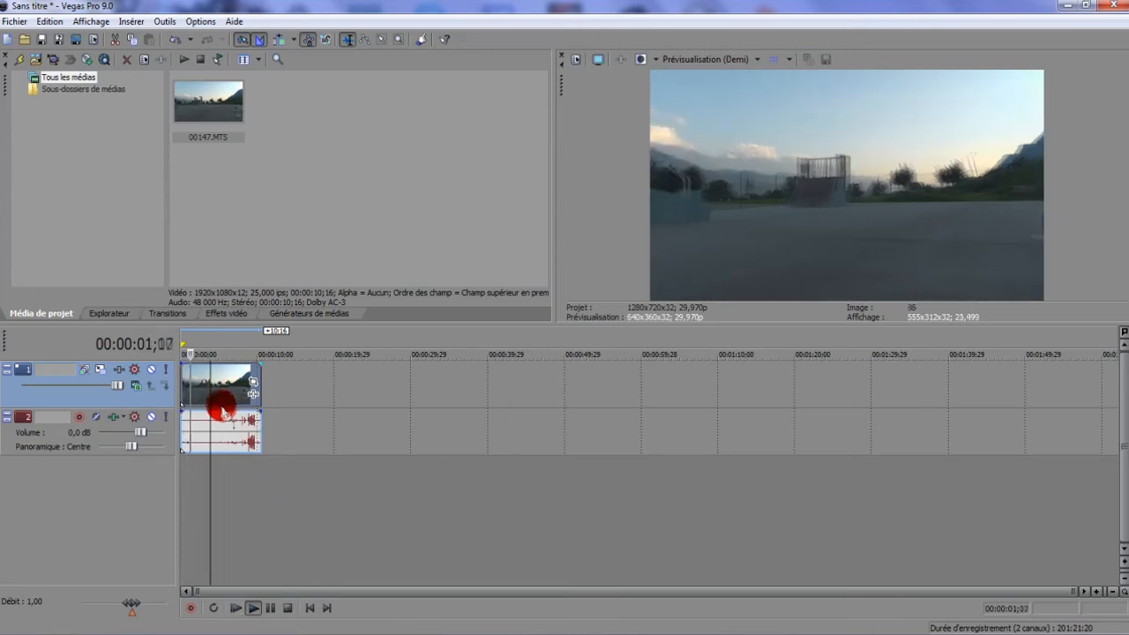
left_click(272, 608)
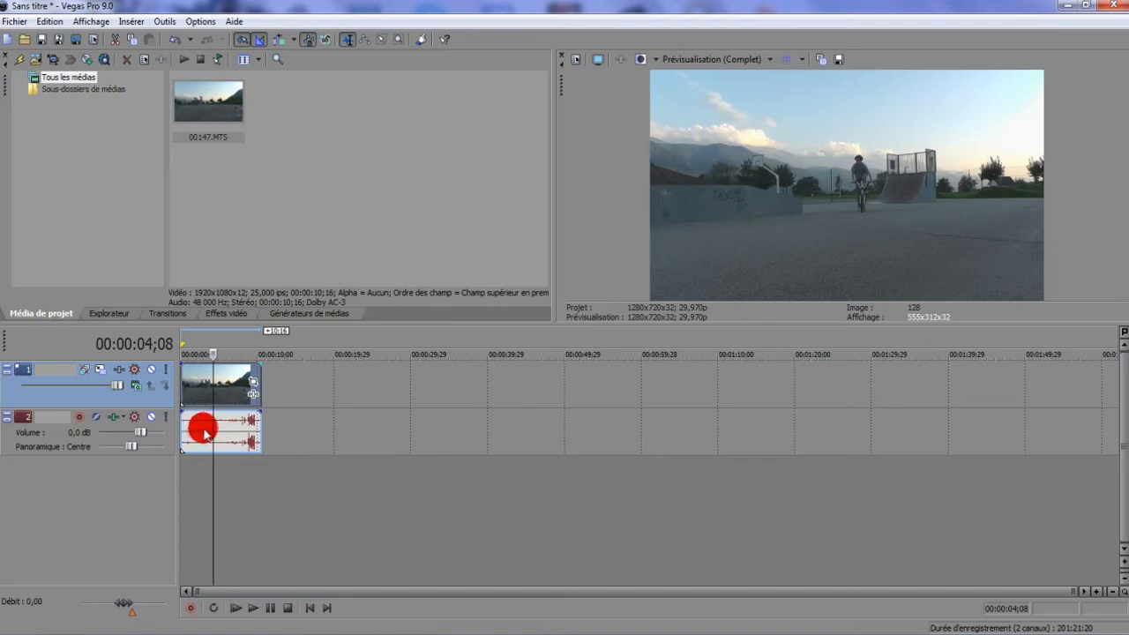
scroll(210, 432, "up", 10)
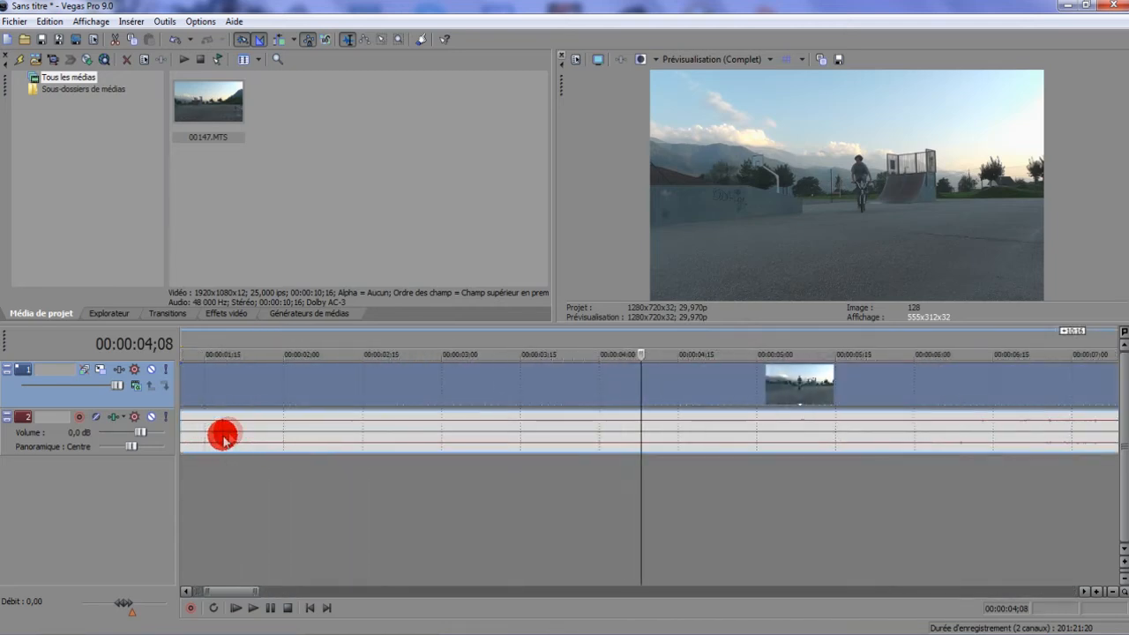
scroll(235, 435, "up", 15)
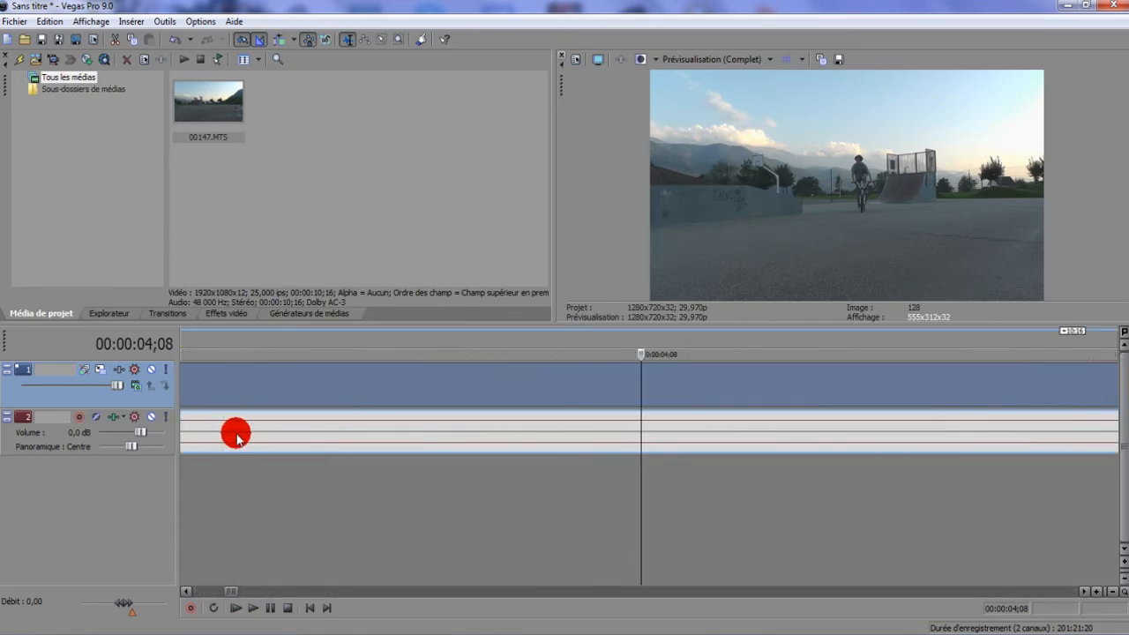
scroll(235, 436, "up", 8)
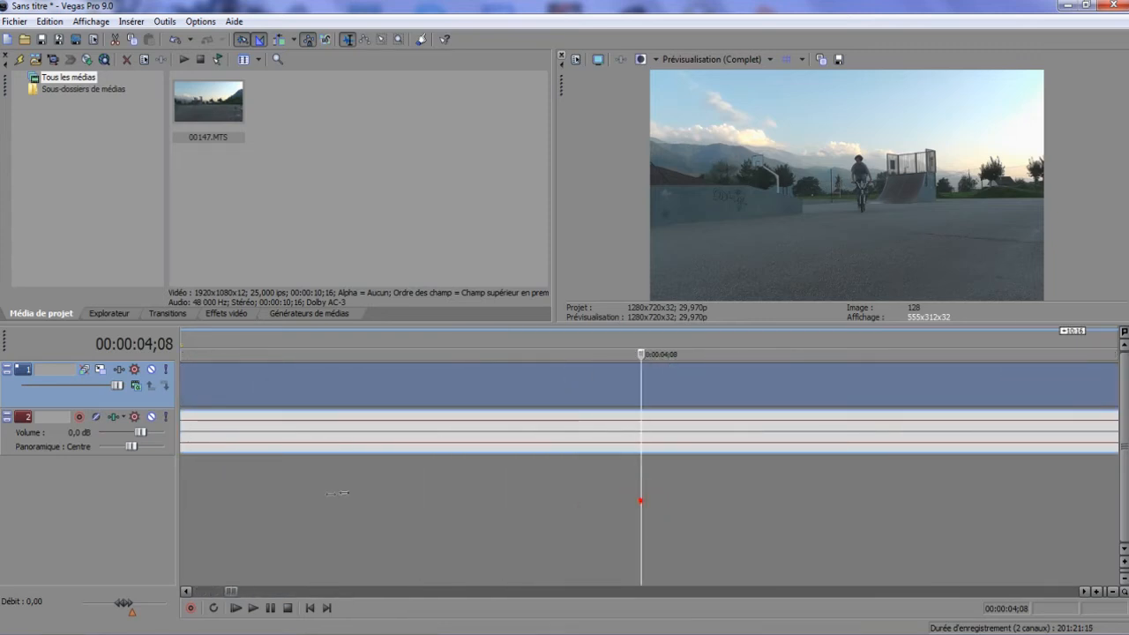
scroll(317, 499, "down", 20)
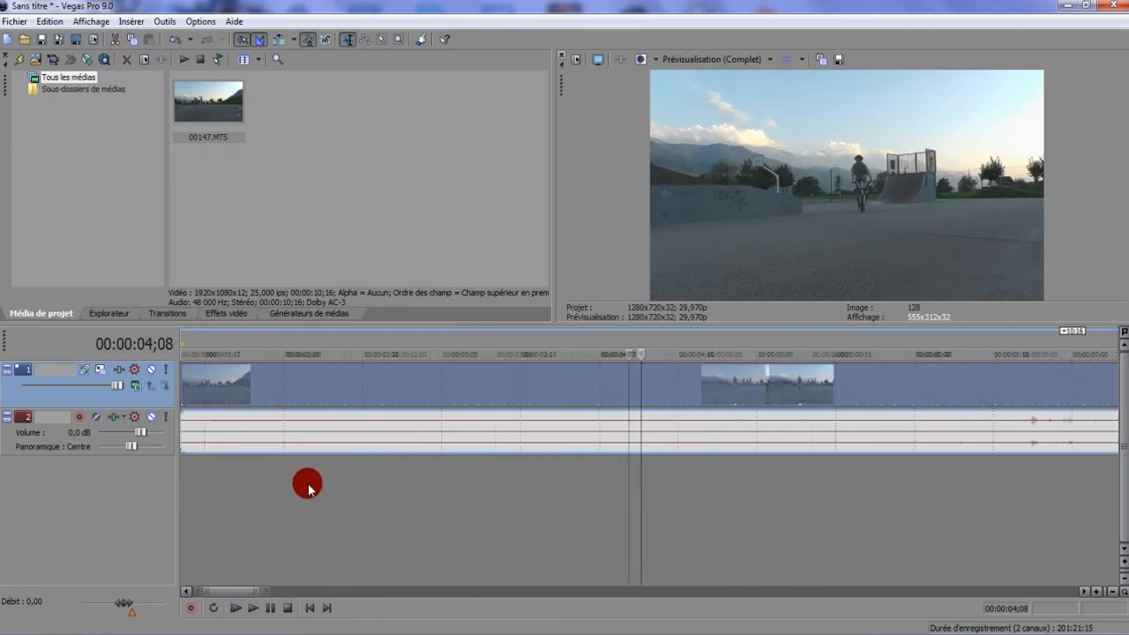
scroll(307, 481, "down", 2)
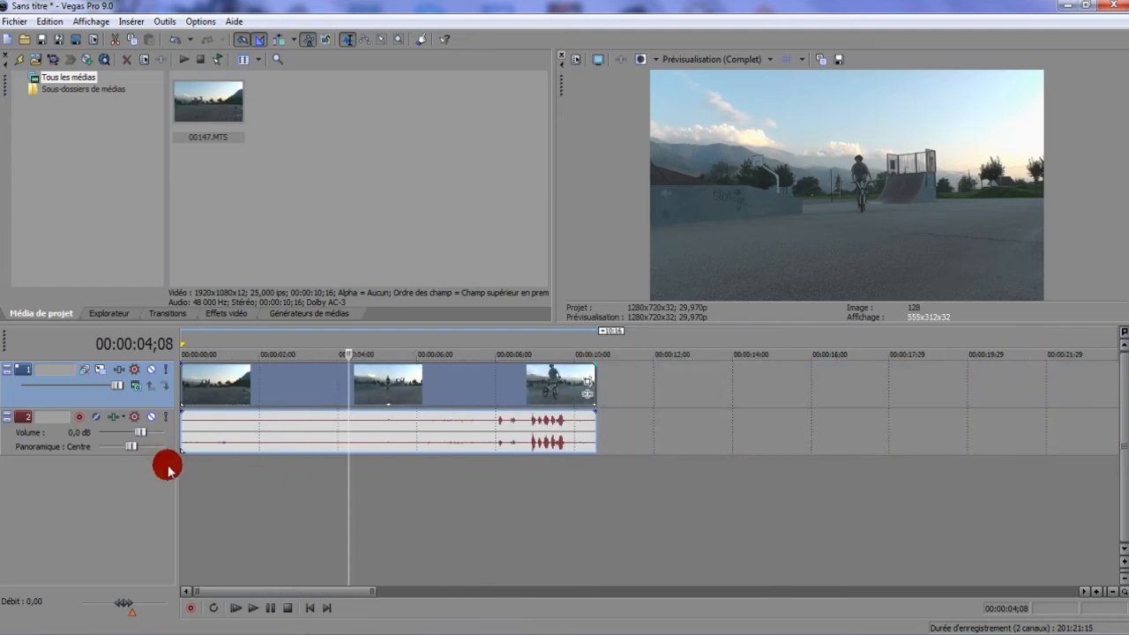
Select the video and audio tracks in turn, ending on the video track.
left_click(62, 404)
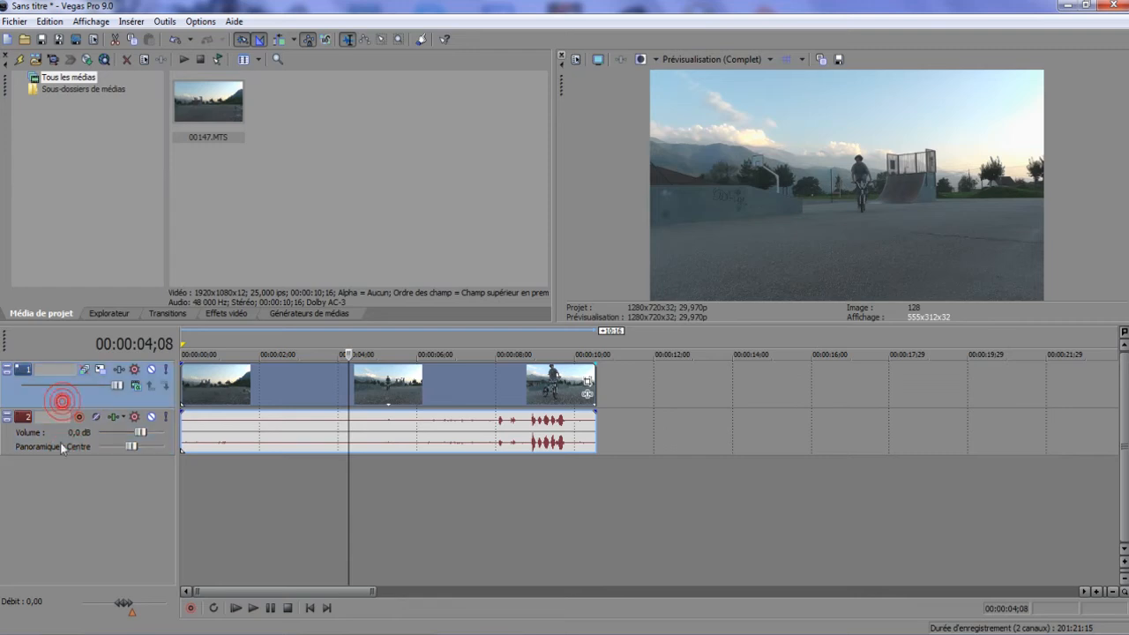
left_click(60, 442)
left_click(68, 406)
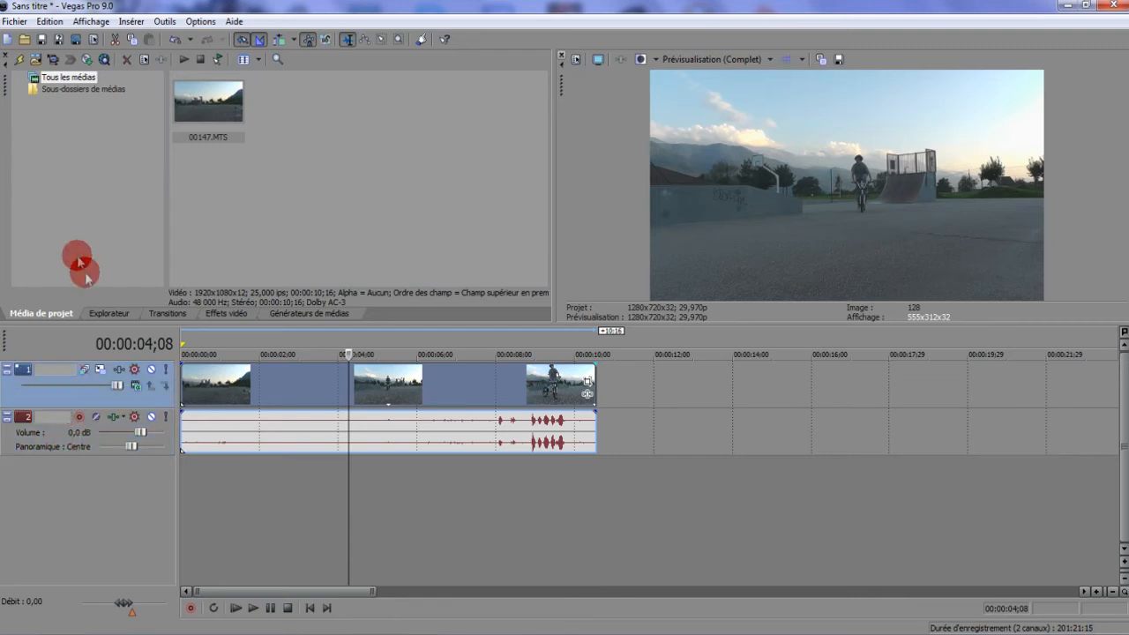
Insert an extra video track above the existing tracks, try placing 00147.MTS on it, and remove that track.
right_click(261, 501)
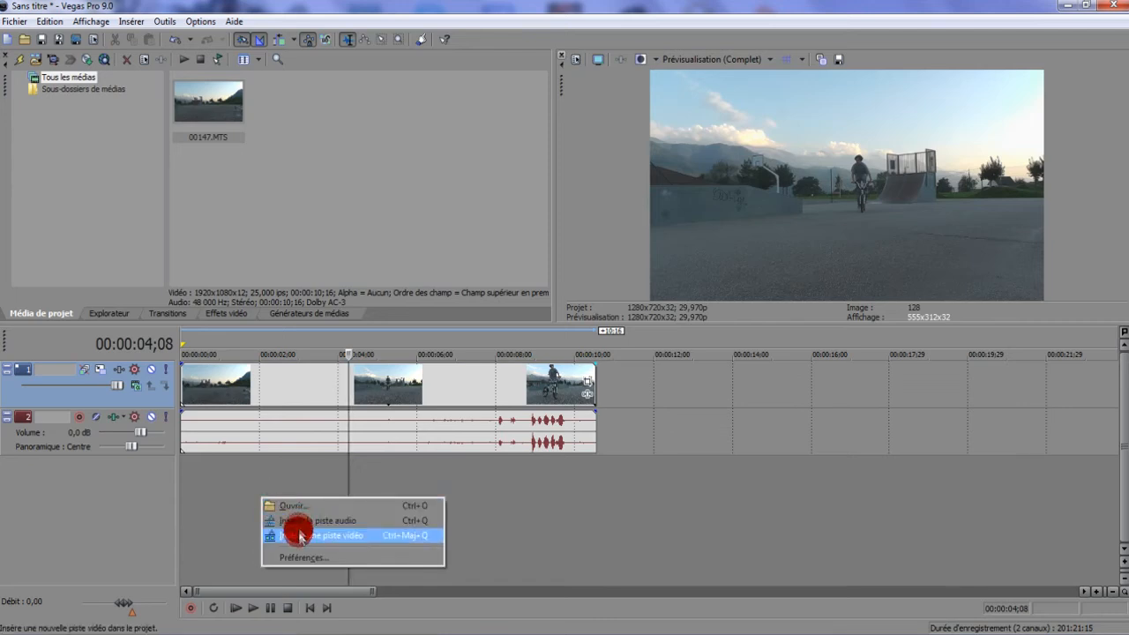
left_click(299, 536)
left_click(202, 383)
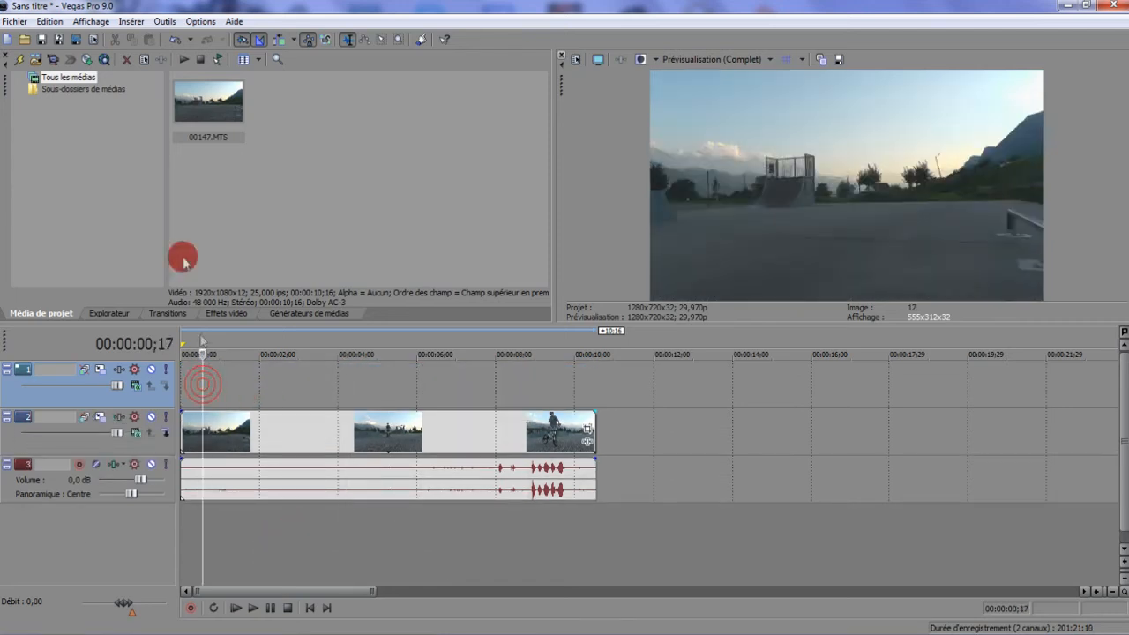
left_click_drag(216, 139, 231, 388)
right_click(231, 388)
left_click(295, 451)
Place a second copy of 00147.MTS below the existing tracks, select its time range, and delete the copied events.
left_click_drag(216, 171, 198, 513)
double_click(293, 482)
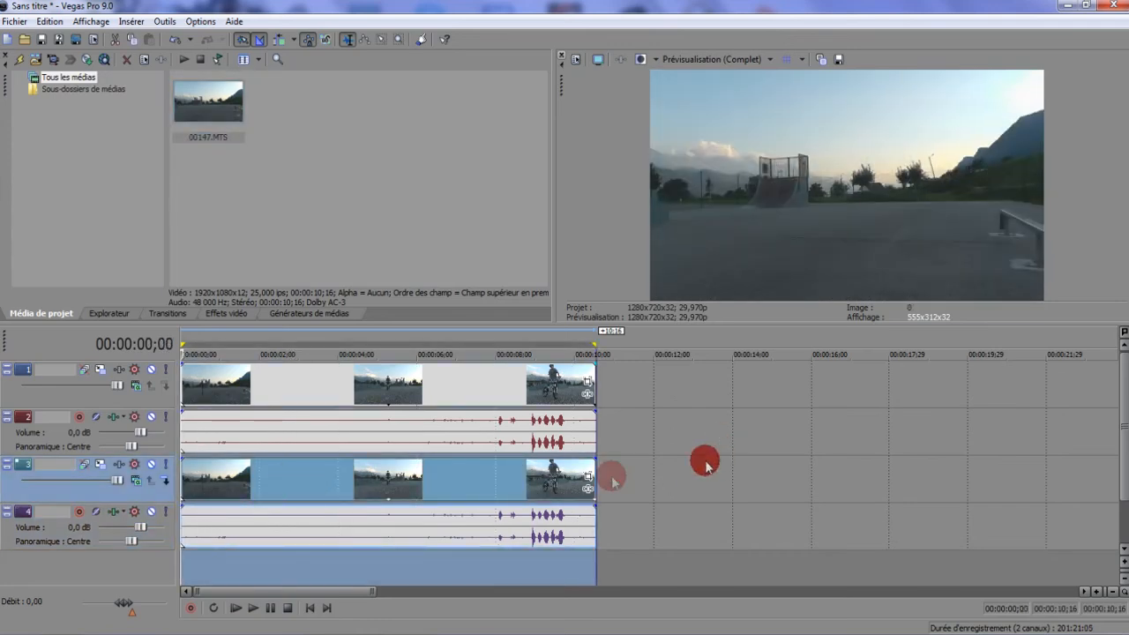
left_click(467, 481)
left_click_drag(356, 473, 255, 483)
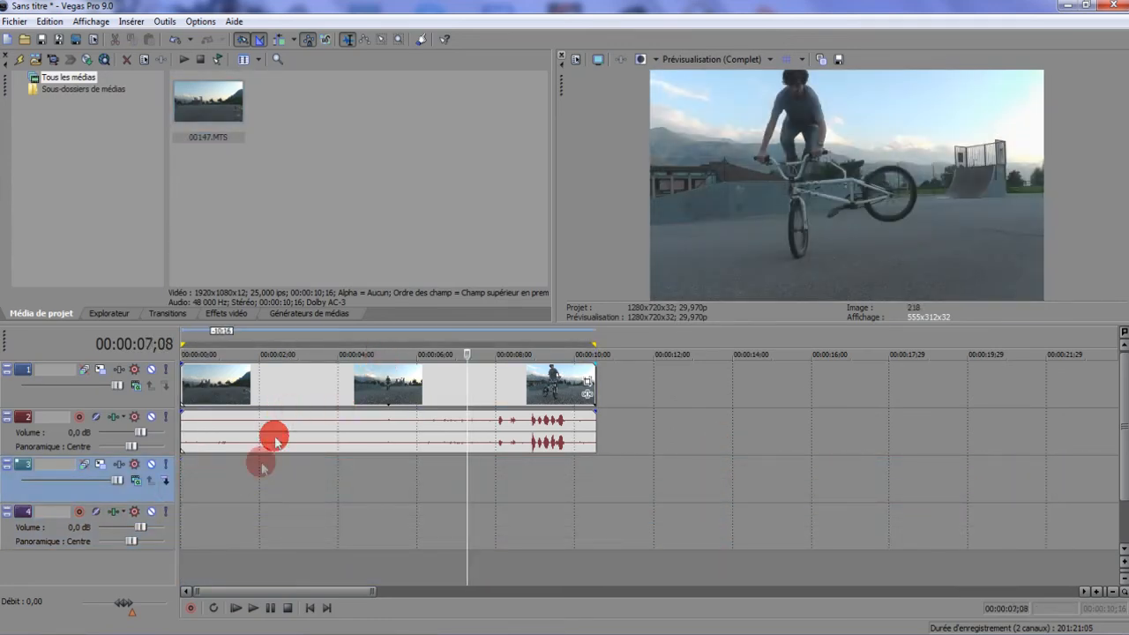
Delete the two empty tracks below the original video and audio tracks.
right_click(187, 491)
left_click(232, 386)
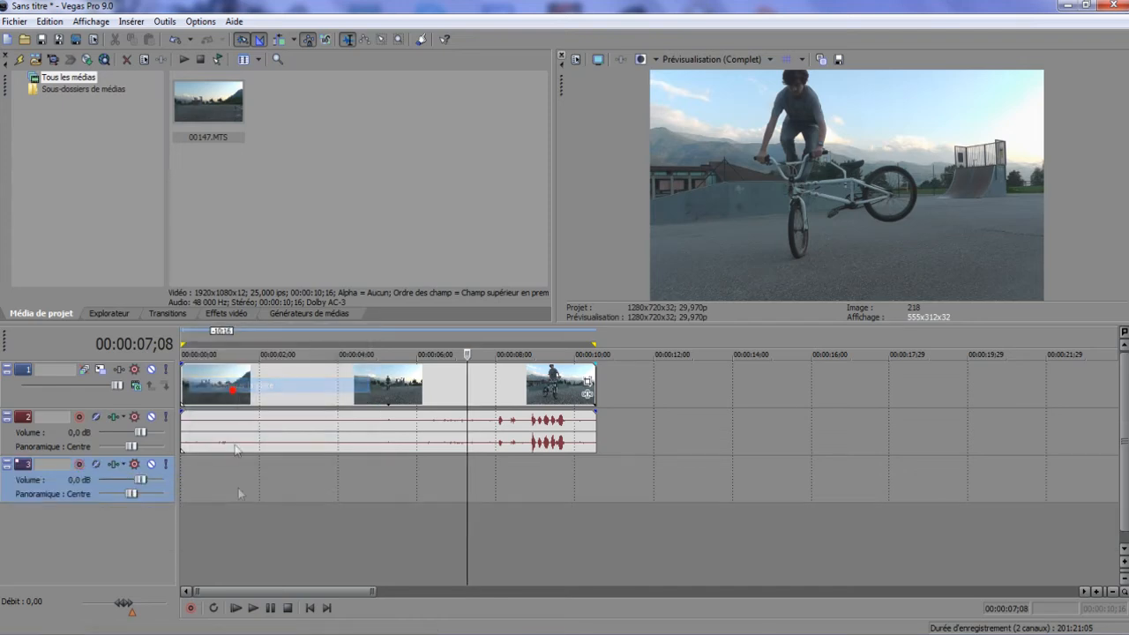
right_click(238, 482)
left_click(280, 541)
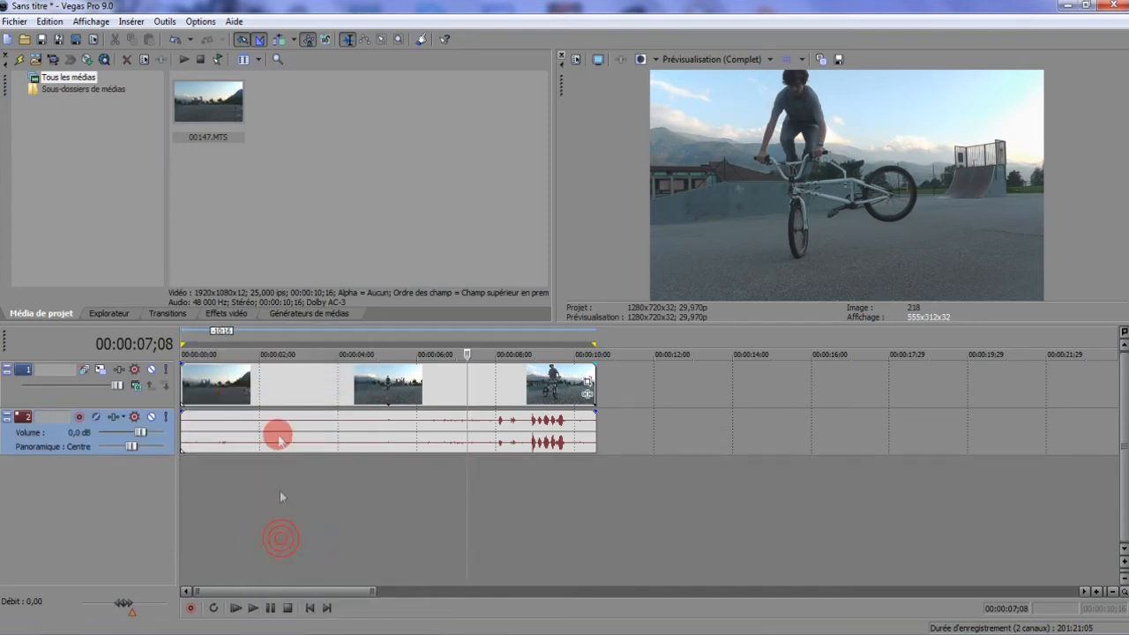
Select the video event on the timeline and collapse the loop region to the start of the timeline.
left_click(281, 394)
left_click(331, 395)
left_click_drag(385, 388, 481, 388)
mouse_move(468, 387)
left_mouse_down()
mouse_move(441, 411)
mouse_move(433, 485)
mouse_move(408, 444)
mouse_move(411, 388)
mouse_move(404, 441)
mouse_move(411, 415)
mouse_move(394, 388)
mouse_move(512, 428)
mouse_move(575, 420)
mouse_move(479, 379)
mouse_move(644, 372)
left_mouse_up()
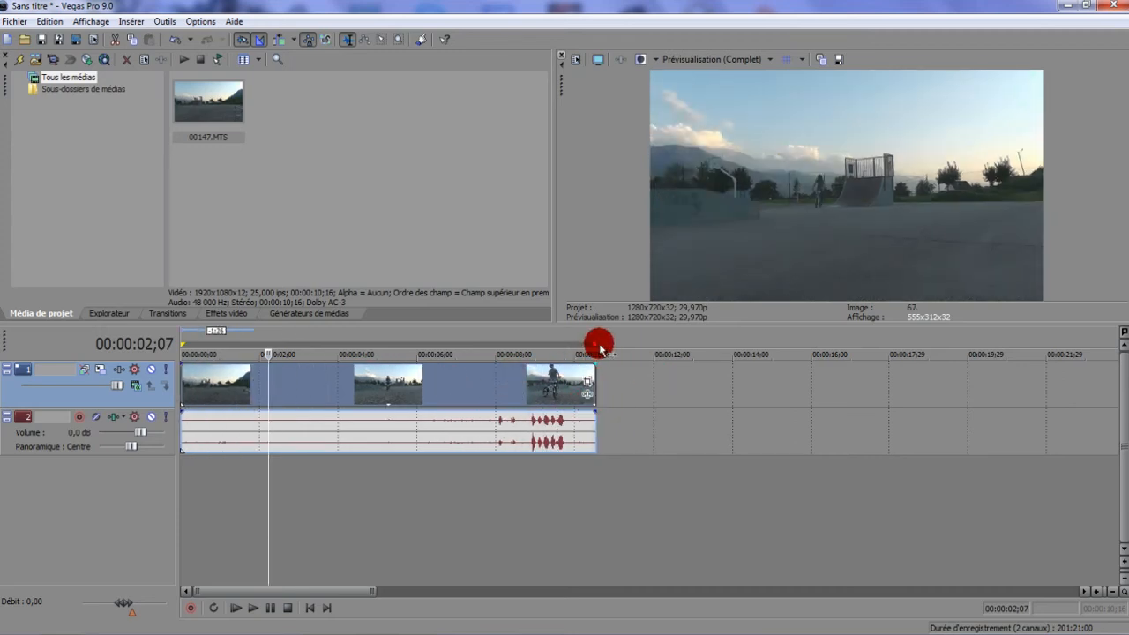
left_click_drag(592, 343, 200, 342)
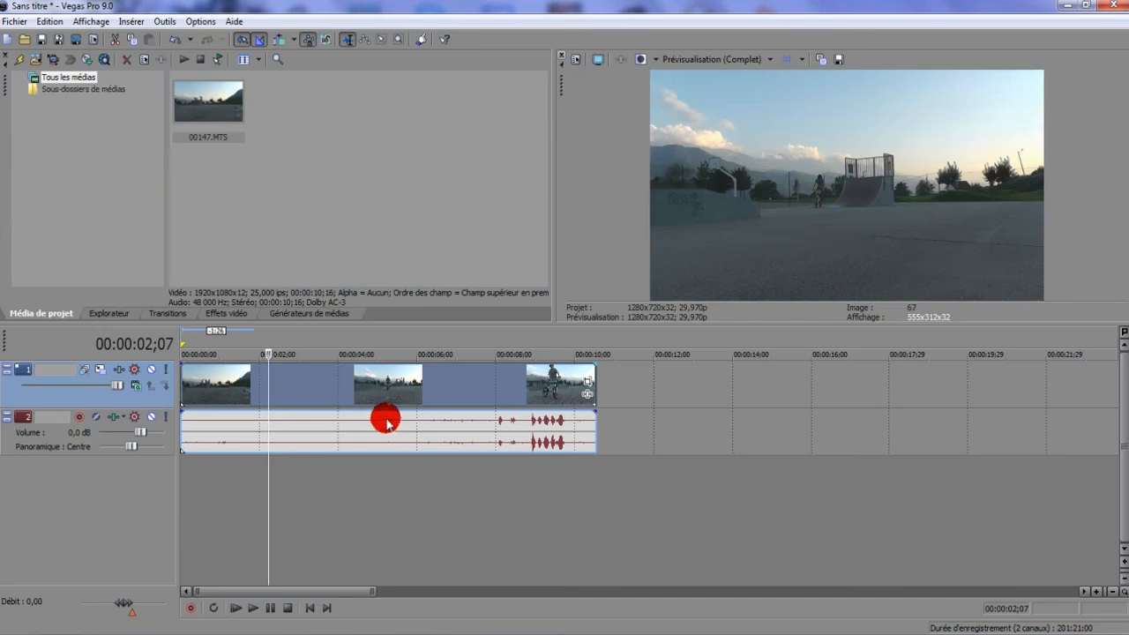
Move the video event apart from its audio to about 00:00:12;00, and bring it back to the timeline start.
left_click_drag(365, 380, 881, 396)
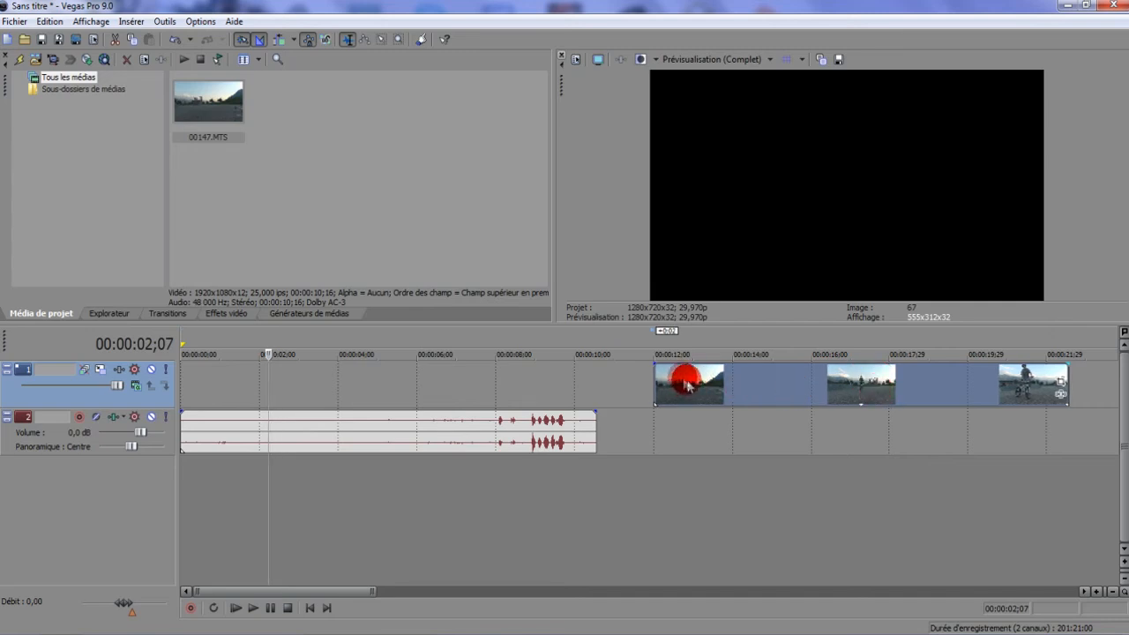
mouse_move(662, 367)
left_mouse_down()
mouse_move(693, 377)
mouse_move(720, 423)
mouse_move(688, 435)
mouse_move(291, 424)
left_mouse_up()
left_click(190, 418)
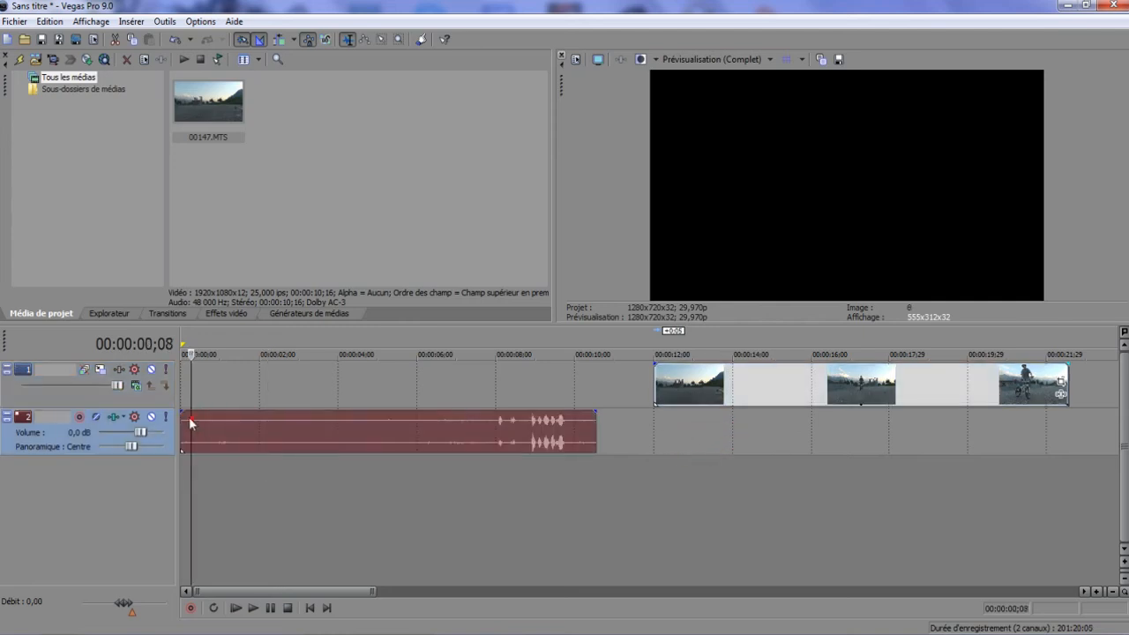
left_click_drag(728, 382, 209, 381)
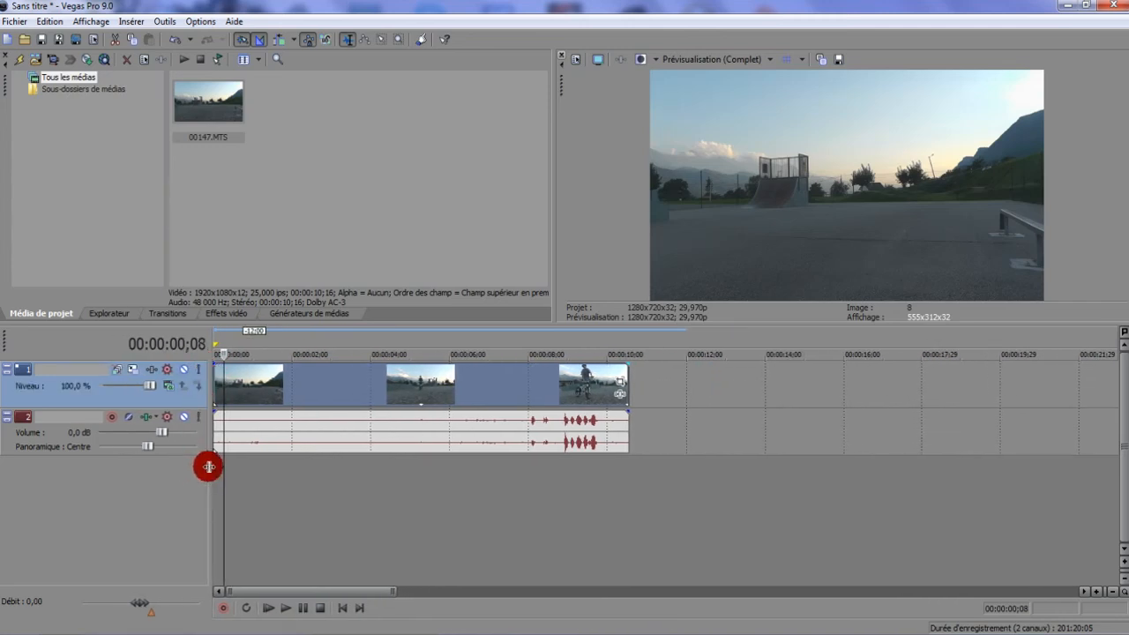
Show a longer span of the timeline and move the playhead to 00:00:04;18.
scroll(516, 521, "up", 5)
scroll(527, 524, "down", 8)
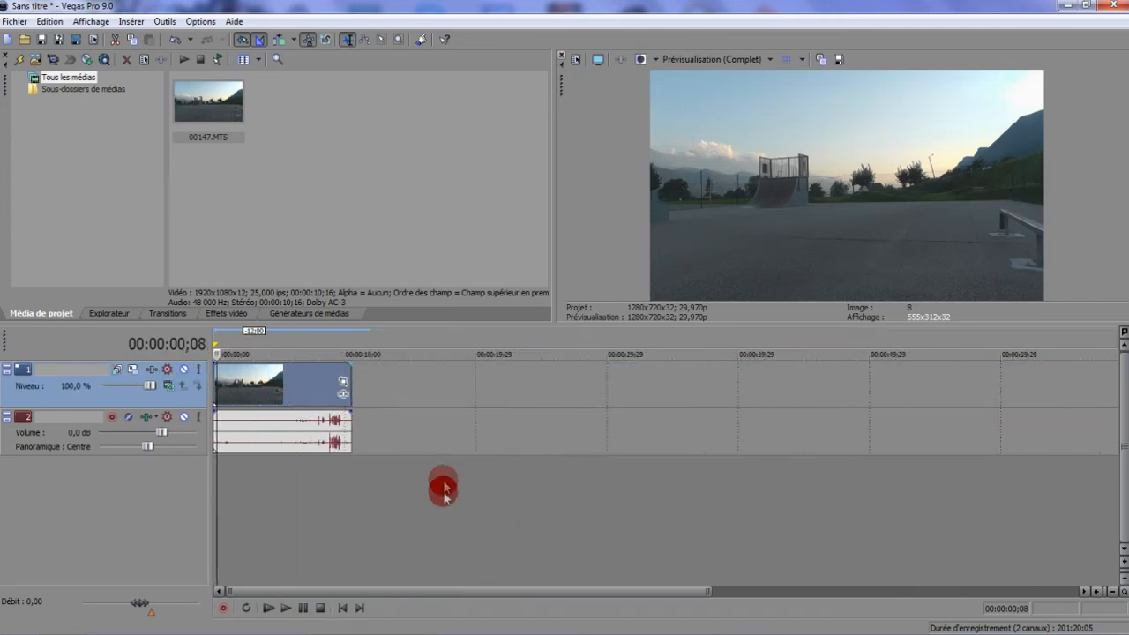
left_click(221, 460)
left_click_drag(218, 459, 273, 427)
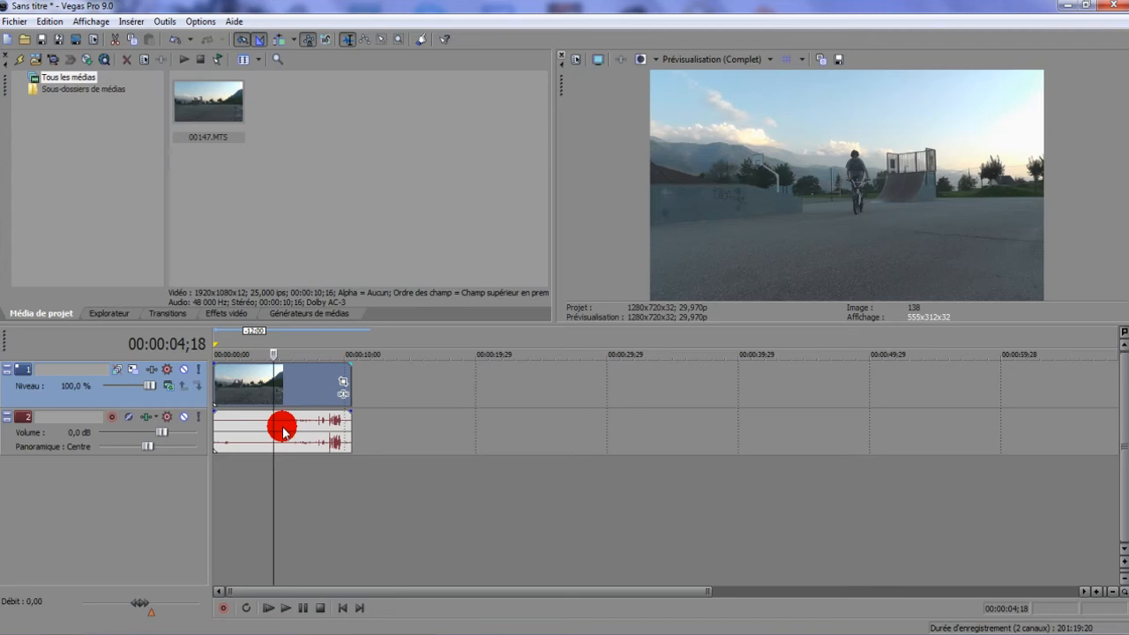
View the audio track's available commands, lower the audio event's gain to about -1,1 dB, and return it to 0,0 dB.
left_click(226, 425)
right_click(372, 432)
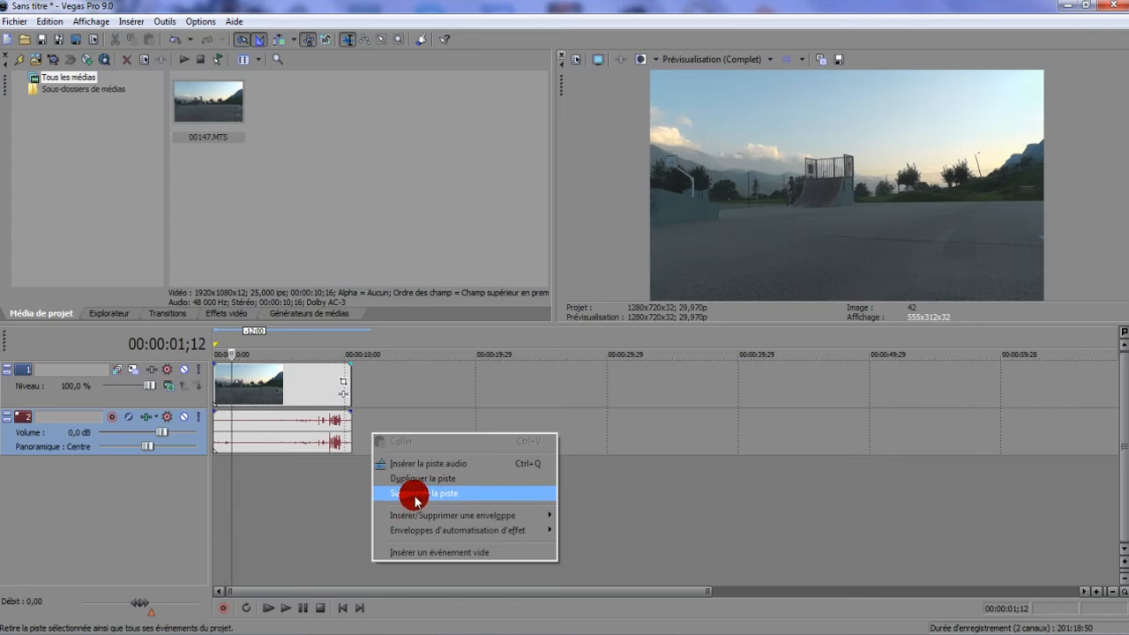
left_click(274, 419)
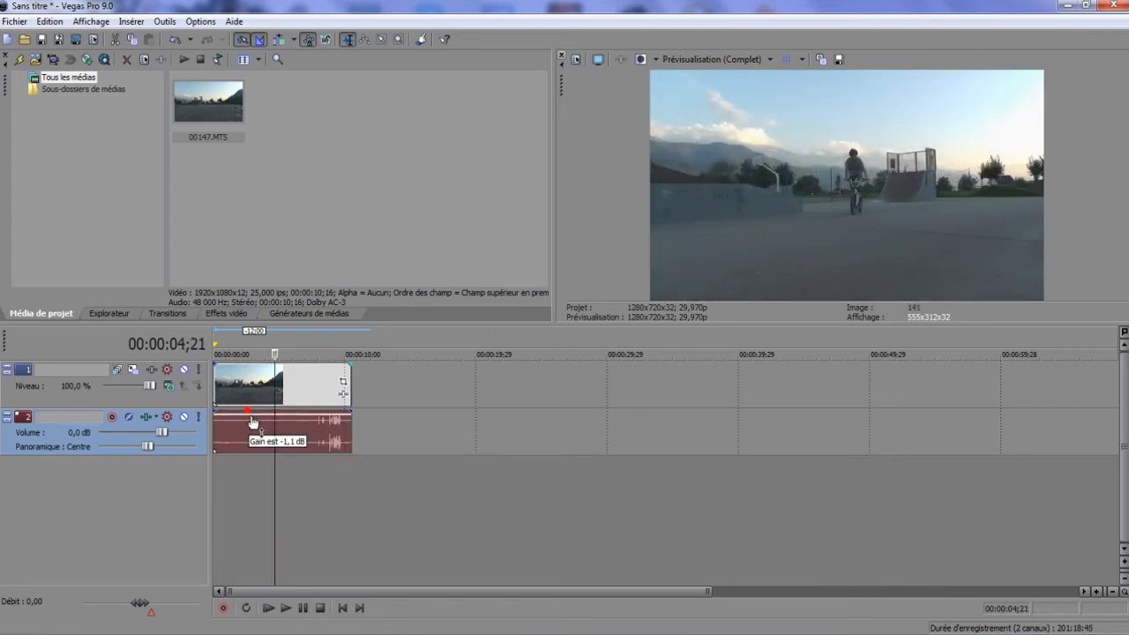
left_click_drag(253, 422, 254, 414)
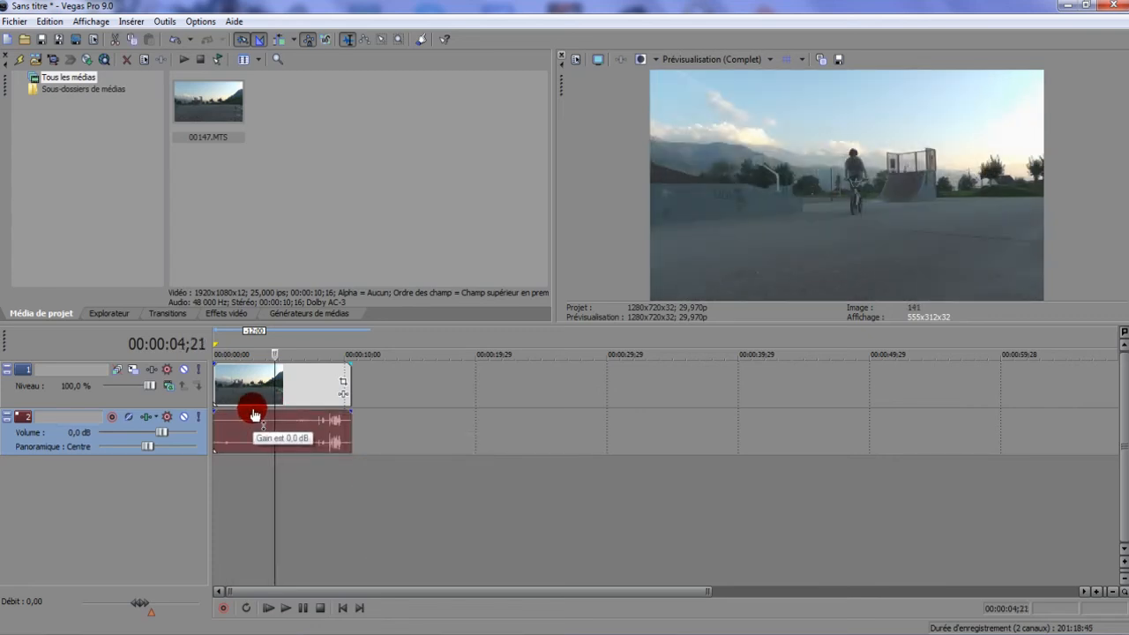
Lower the audio event's gain to about -18 dB, return it to 0,0 dB, and view the event's available commands.
left_click_drag(254, 428, 251, 446)
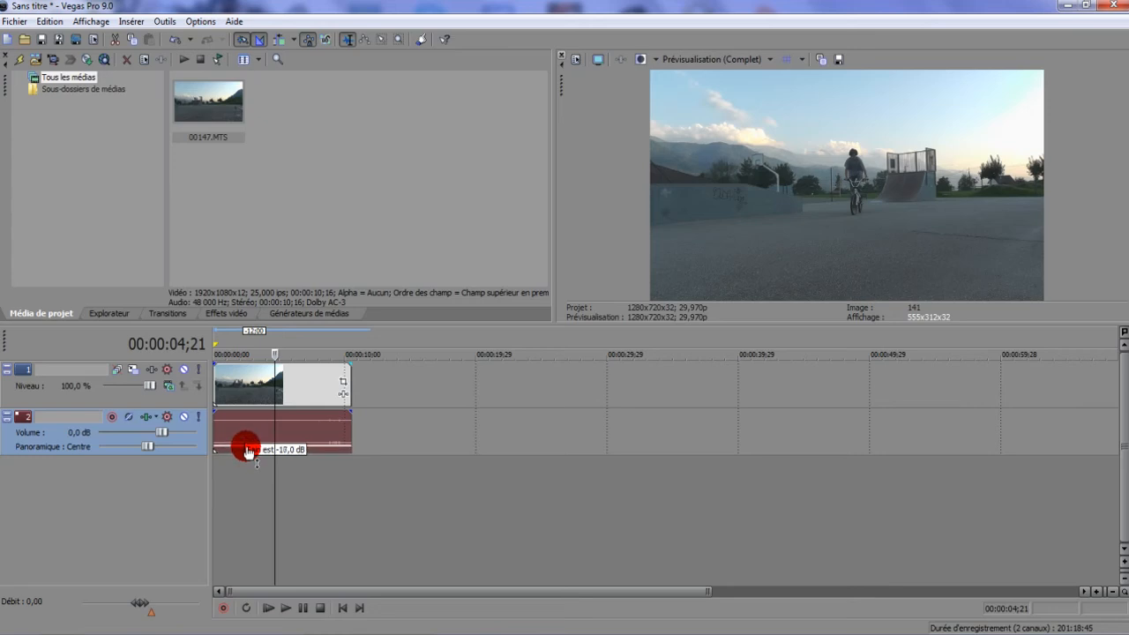
left_click_drag(248, 448, 245, 409)
left_click(148, 423)
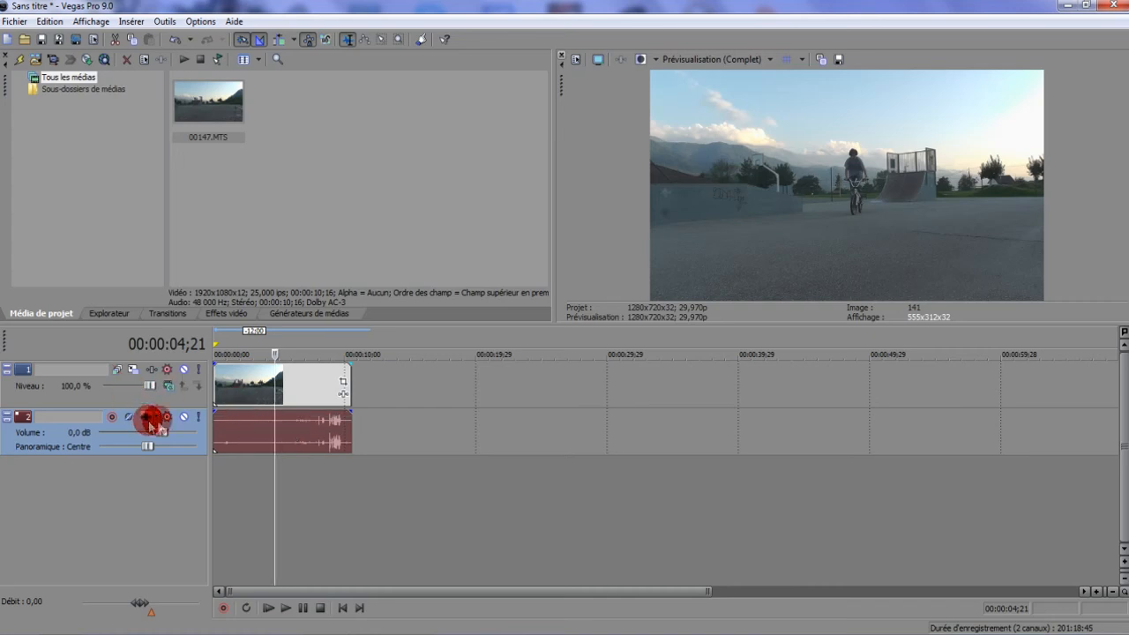
left_click(200, 433)
left_click(179, 437)
right_click(256, 454)
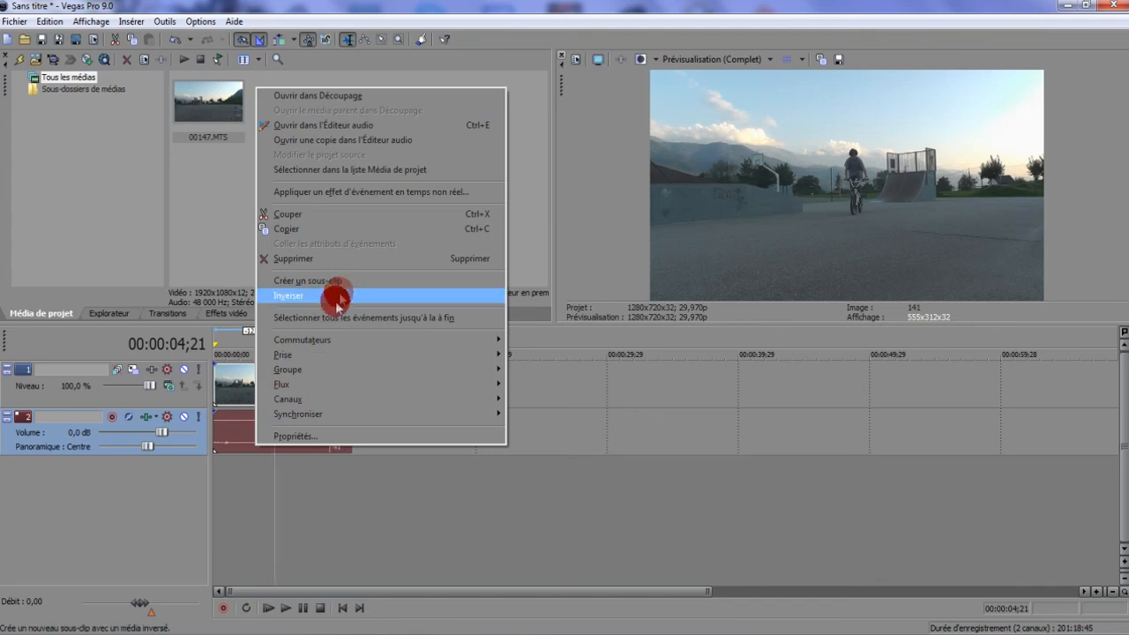
left_click(146, 424)
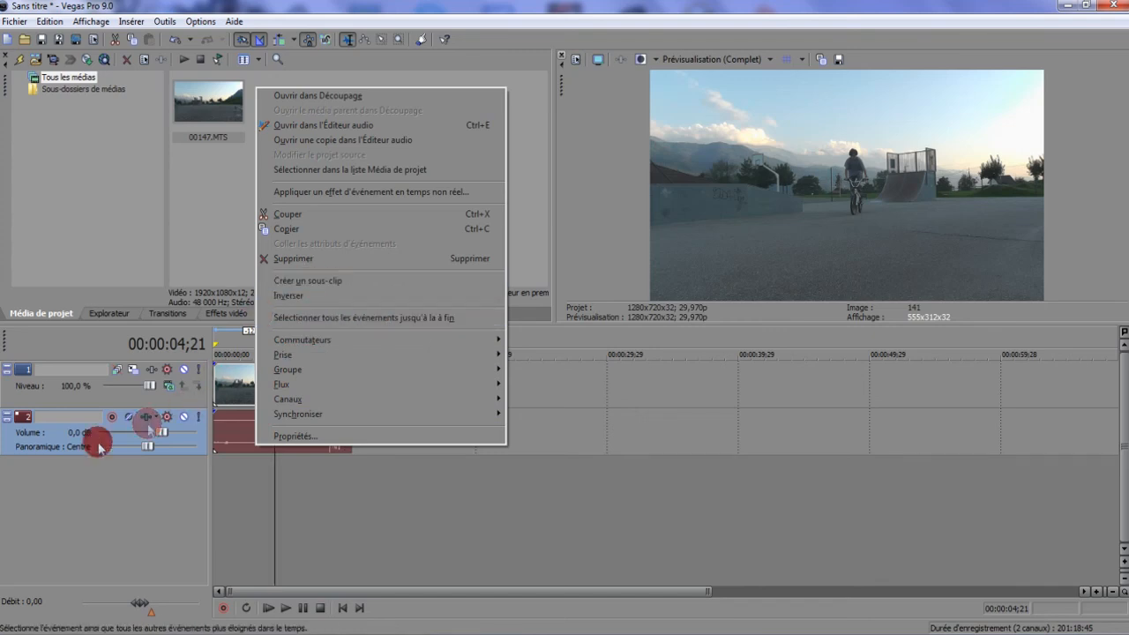
Insert a volume envelope on the audio track.
right_click(89, 432)
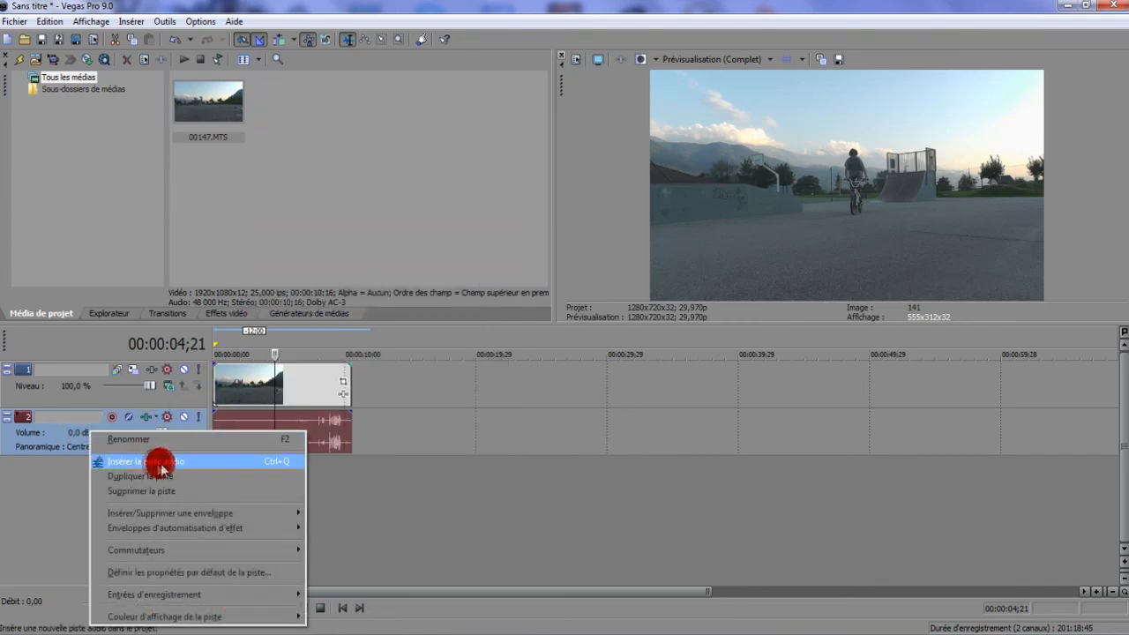
mouse_move(281, 512)
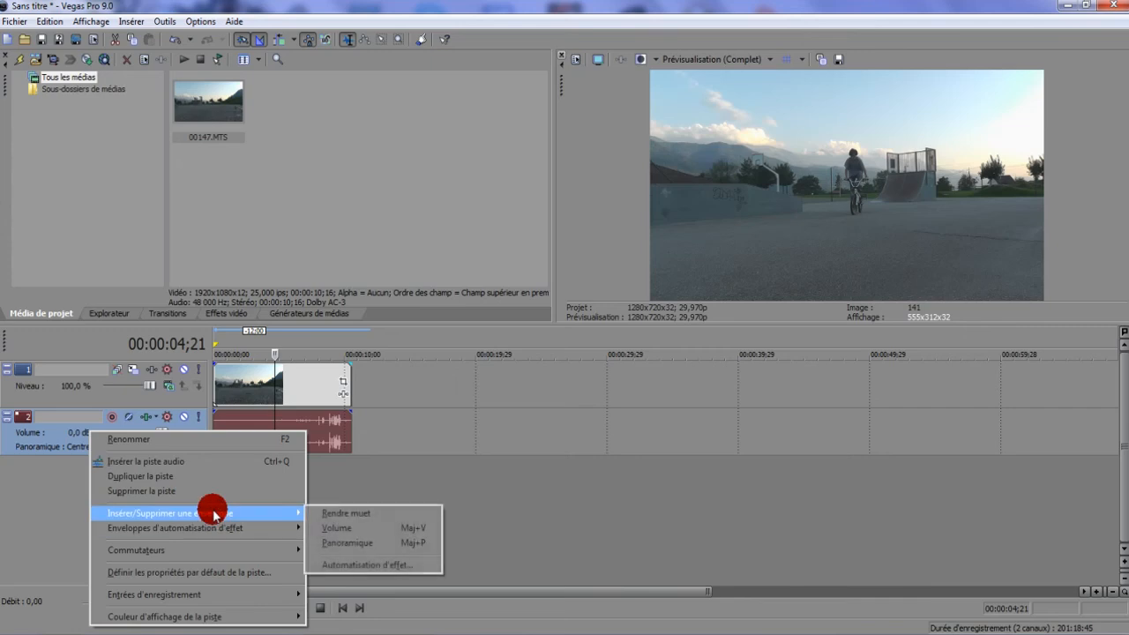
left_click(364, 537)
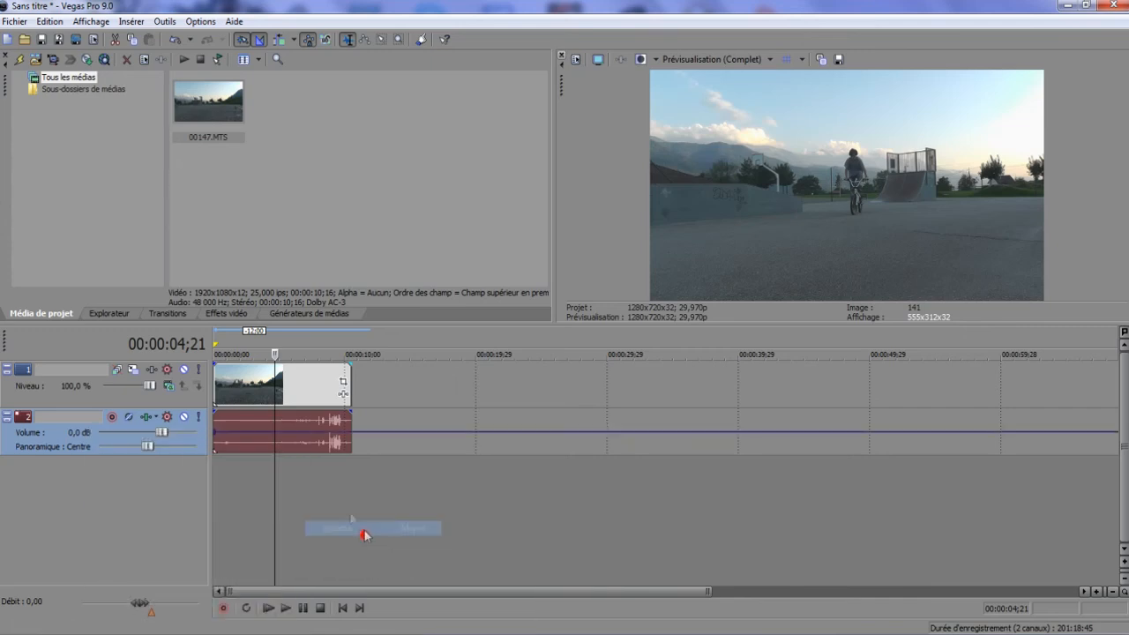
Add four points to the volume envelope over the audio event and pull the second one down to the bottom of the track.
left_click(242, 432)
double_click(251, 432)
double_click(262, 432)
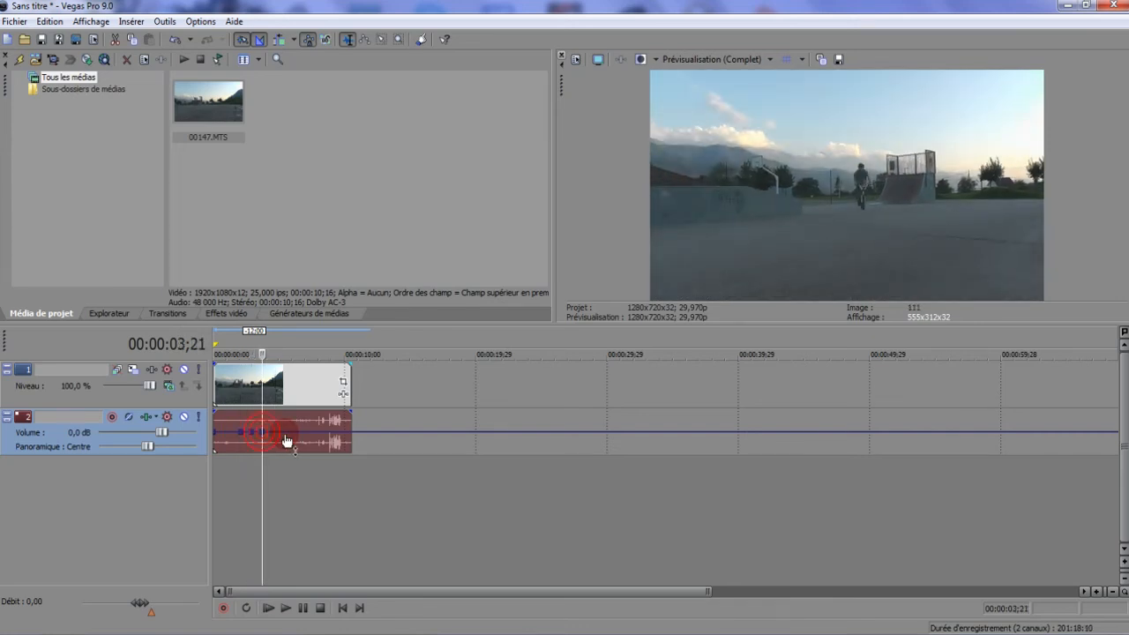
double_click(284, 432)
left_click_drag(252, 432, 251, 476)
mouse_move(282, 392)
left_mouse_down()
mouse_move(239, 390)
mouse_move(248, 404)
mouse_move(253, 392)
mouse_move(281, 397)
left_mouse_up()
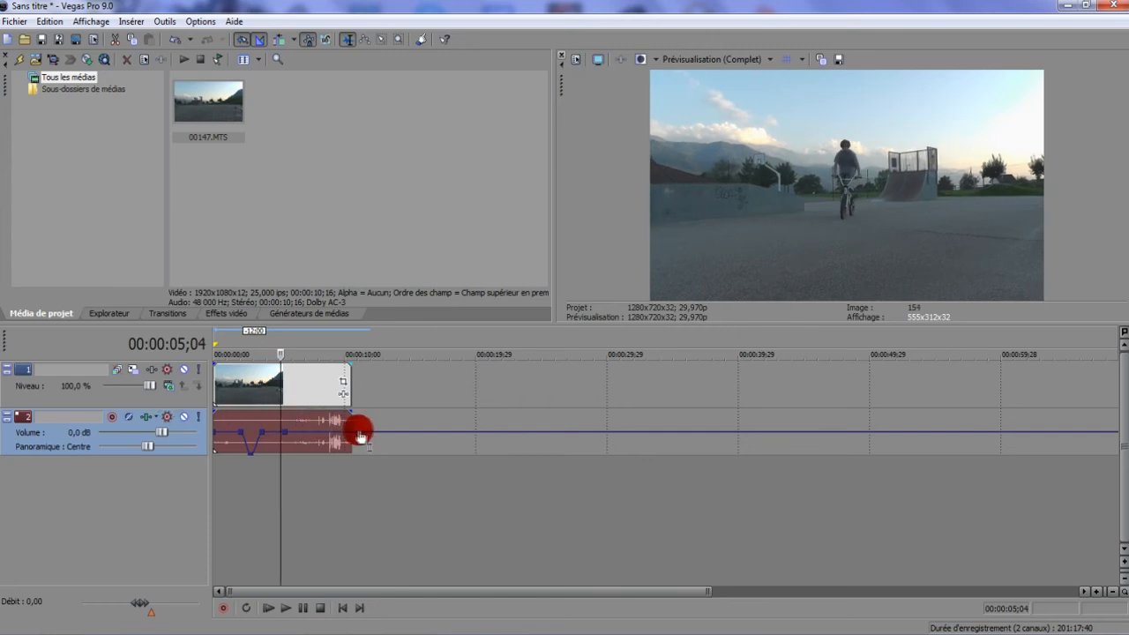
Remove the volume envelope from the audio track.
right_click(121, 429)
mouse_move(215, 513)
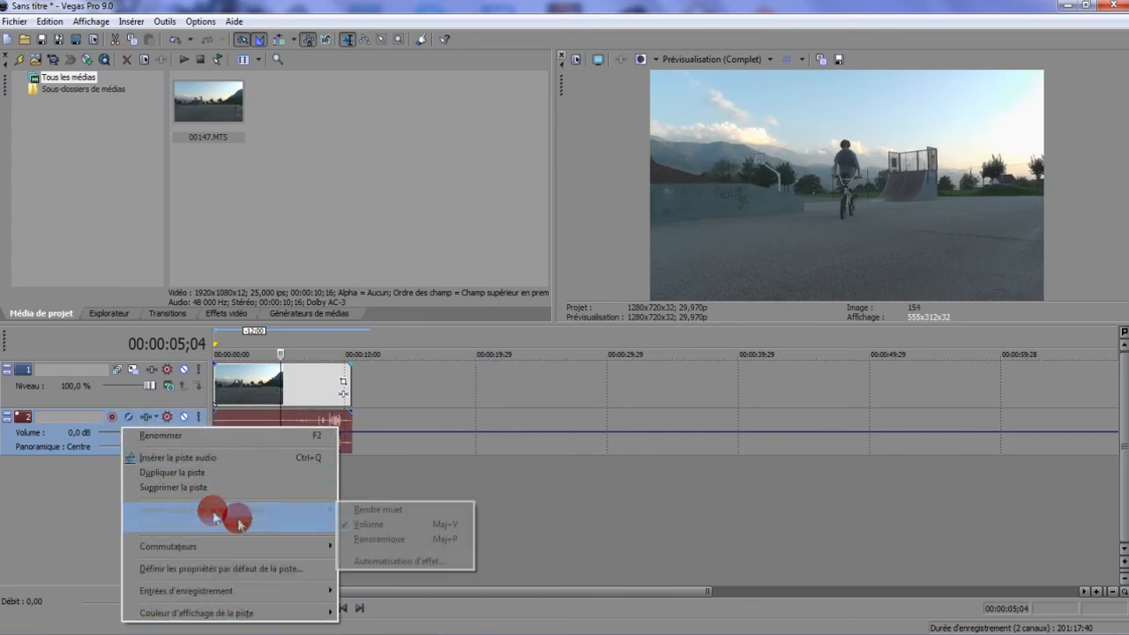
left_click(351, 524)
left_click(349, 505)
left_click(326, 454)
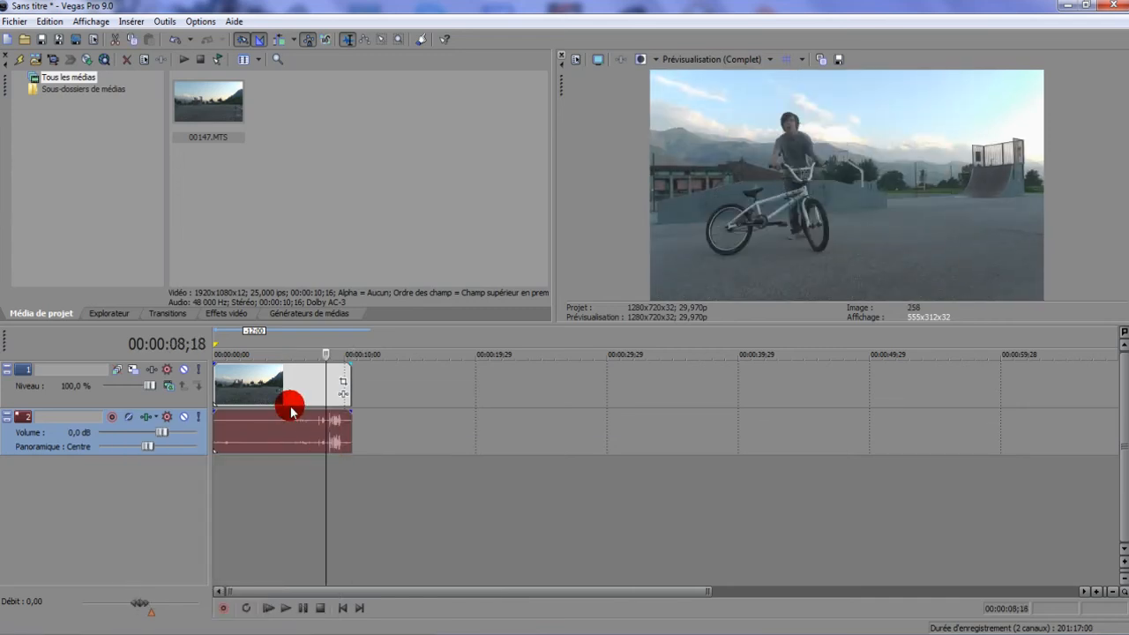
Delete the audio event and the audio track that contained it.
double_click(292, 412)
left_click(301, 434)
key("Delete")
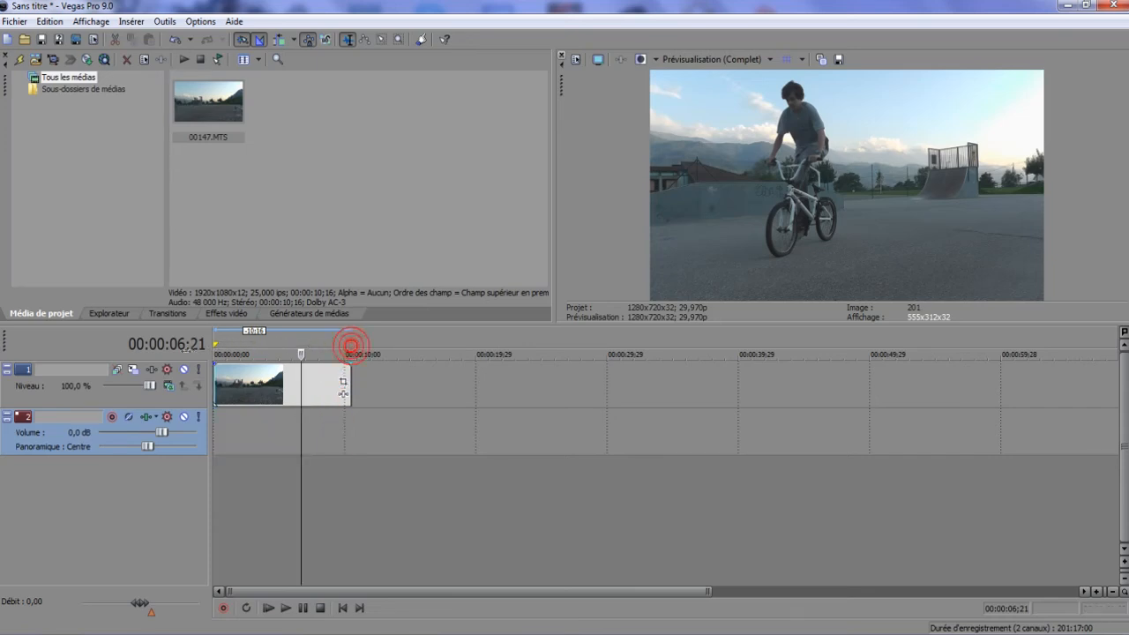
right_click(265, 445)
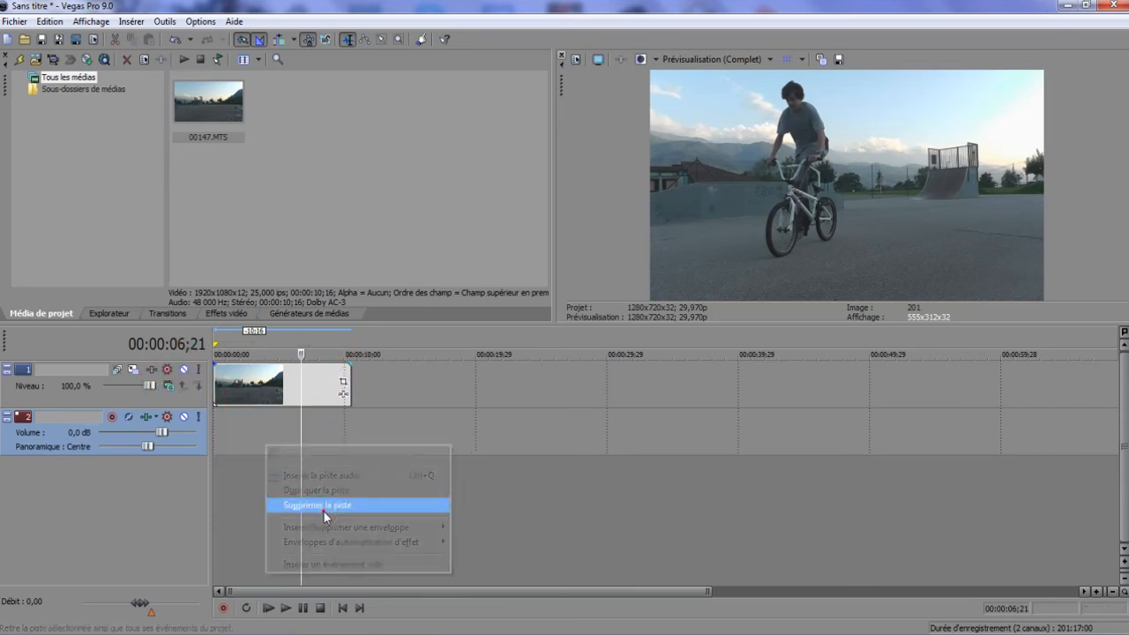
left_click(323, 508)
Split the video event at 00:00:06;01, select each part in turn, and return the playhead to the cut.
mouse_move(300, 433)
left_mouse_down()
mouse_move(254, 430)
mouse_move(292, 441)
left_mouse_up()
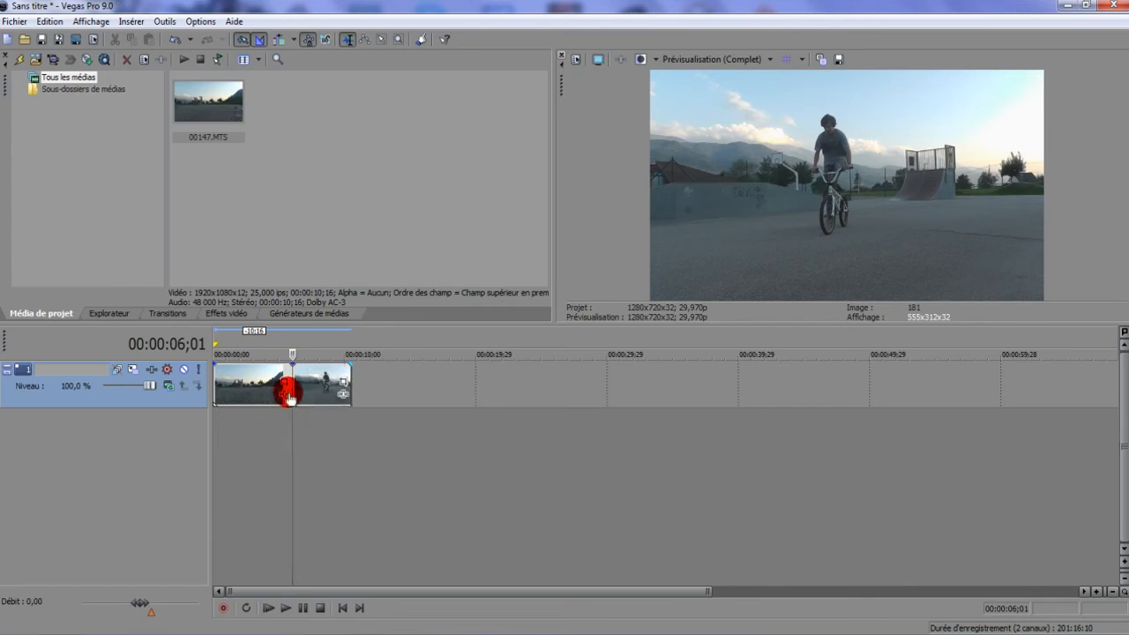
left_click(270, 385)
left_click(318, 383)
left_click(273, 384)
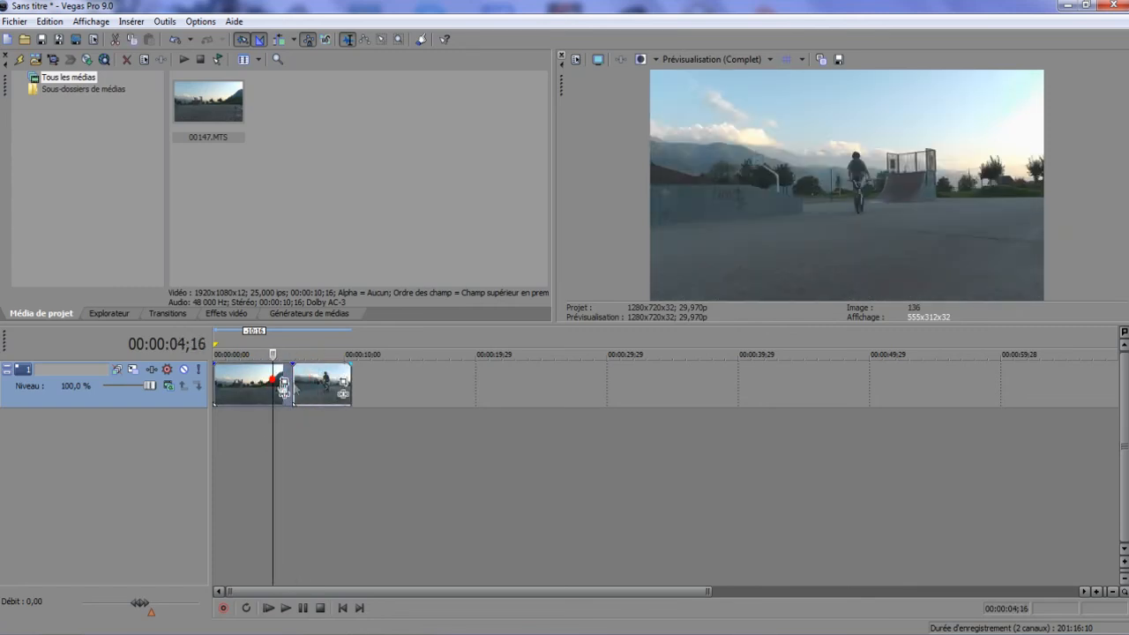
scroll(305, 502, "up", 3)
scroll(454, 431, "up", 2)
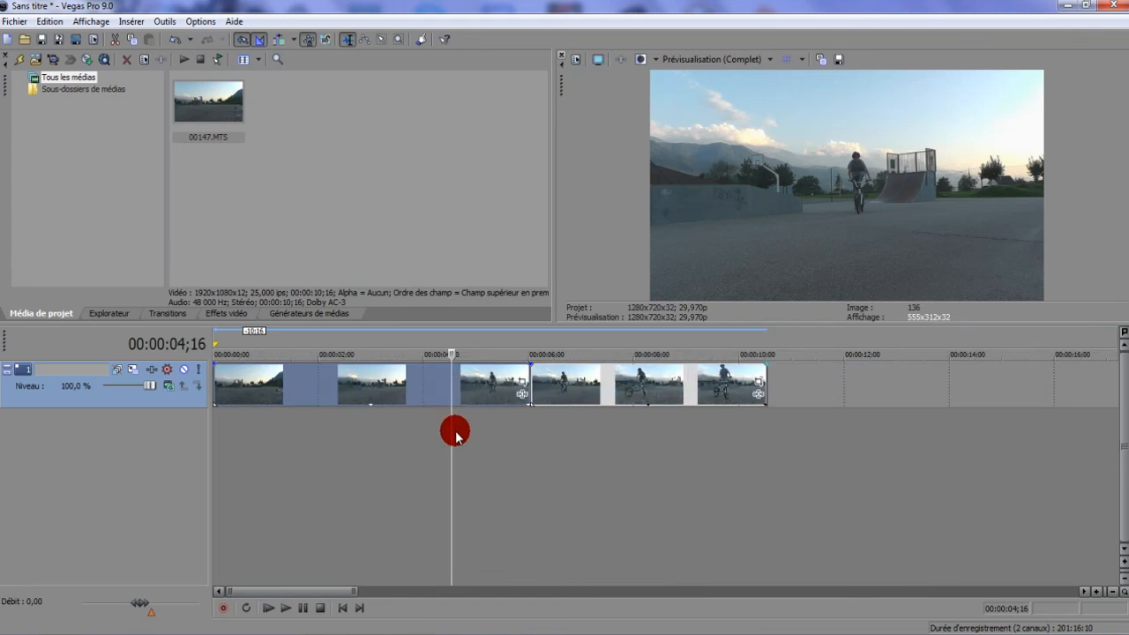
mouse_move(452, 429)
left_mouse_down()
mouse_move(723, 411)
mouse_move(517, 415)
mouse_move(574, 418)
mouse_move(528, 423)
left_mouse_up()
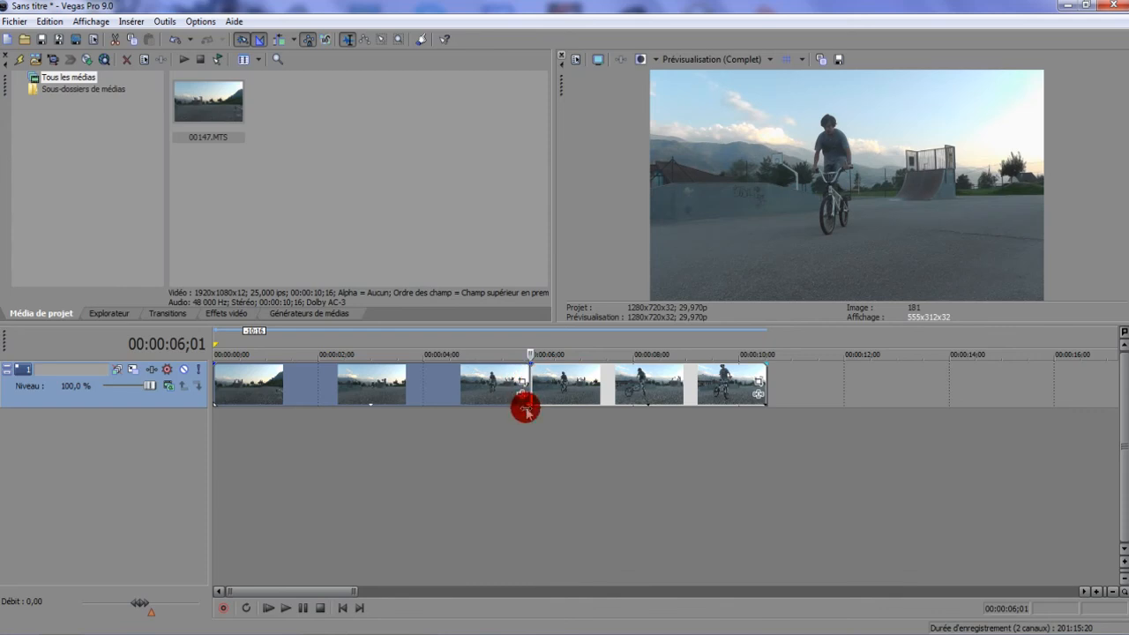
Import the clip 00156.MTS with the playhead at 00:00:10;14 and show a longer span of the timeline.
mouse_move(547, 418)
left_mouse_down()
mouse_move(676, 411)
mouse_move(727, 384)
mouse_move(764, 383)
left_mouse_up()
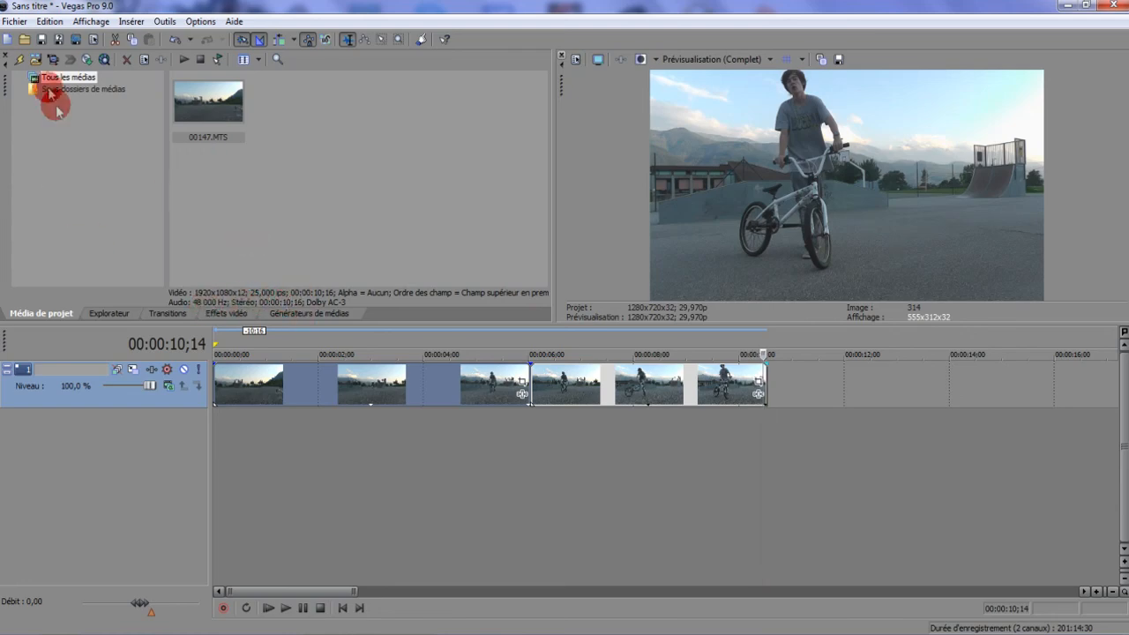
left_click(21, 39)
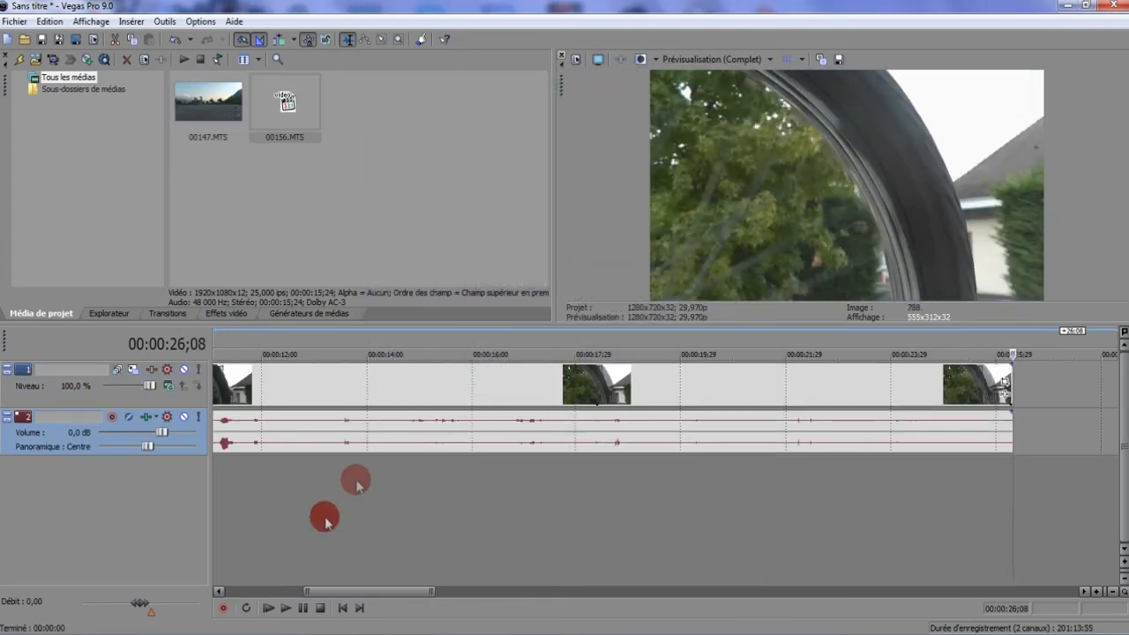
scroll(322, 529, "down", 5)
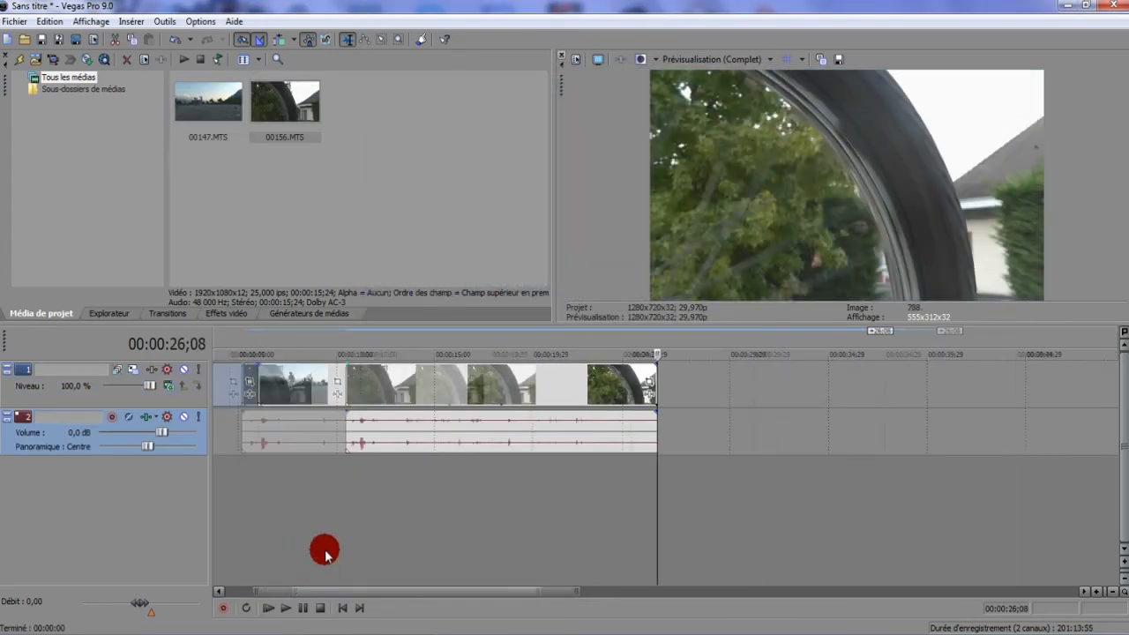
Move the 00156.MTS clip about seven seconds further along the timeline and delete its audio event.
left_click_drag(335, 456, 429, 411)
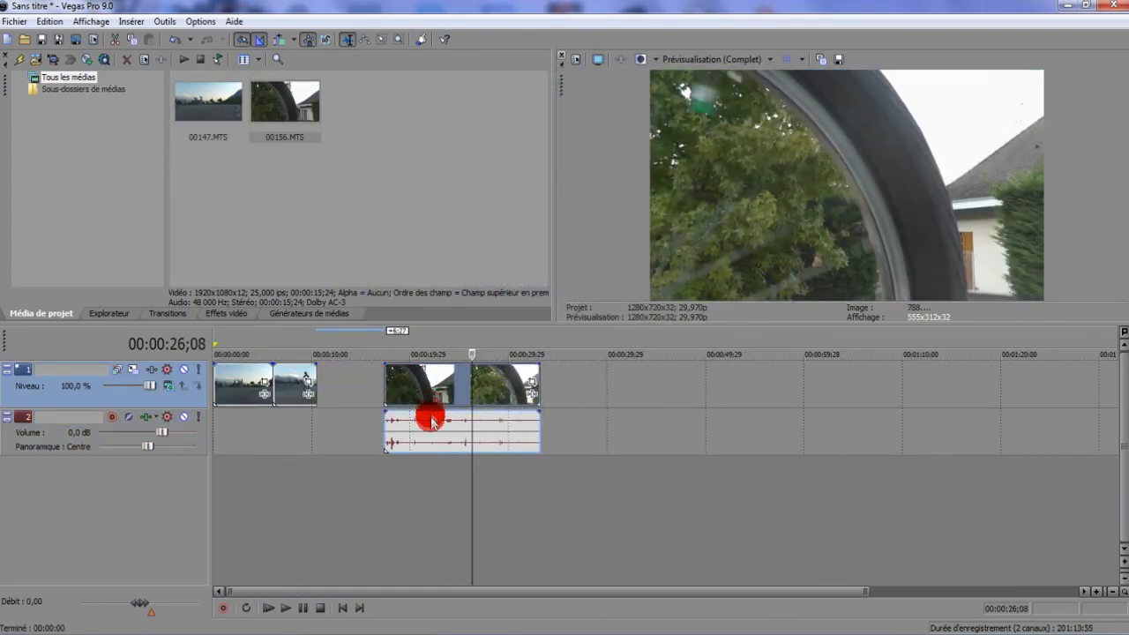
left_click(449, 435)
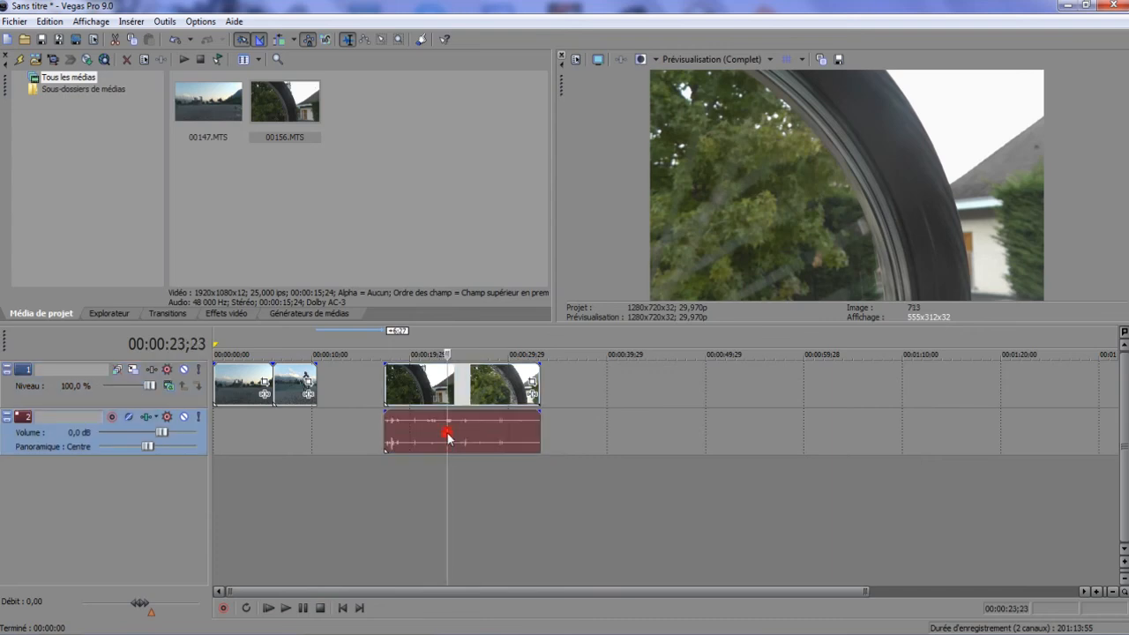
key("Delete")
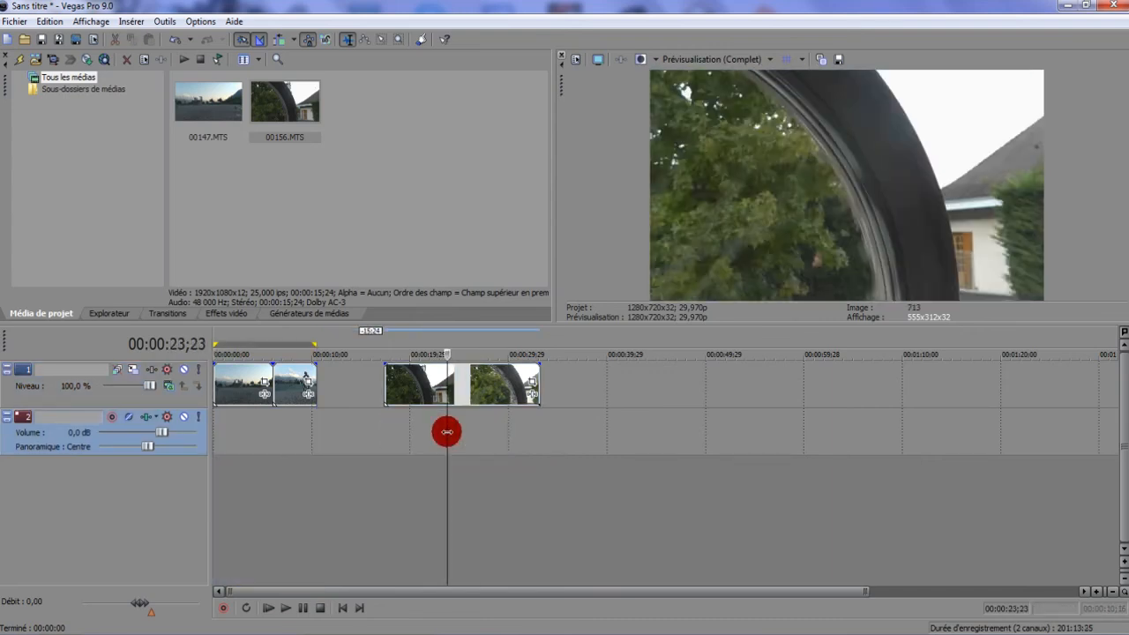
Place the 00156.MTS video event directly against the end of the previous event and play across the junction.
left_click_drag(400, 381, 335, 391)
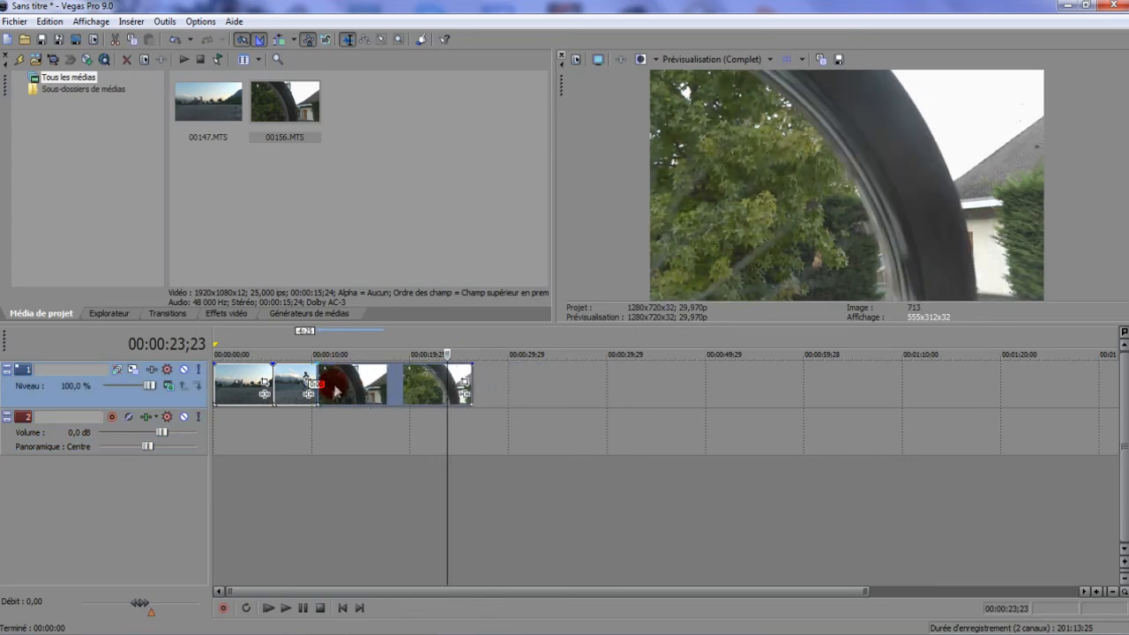
scroll(323, 418, "up", 5)
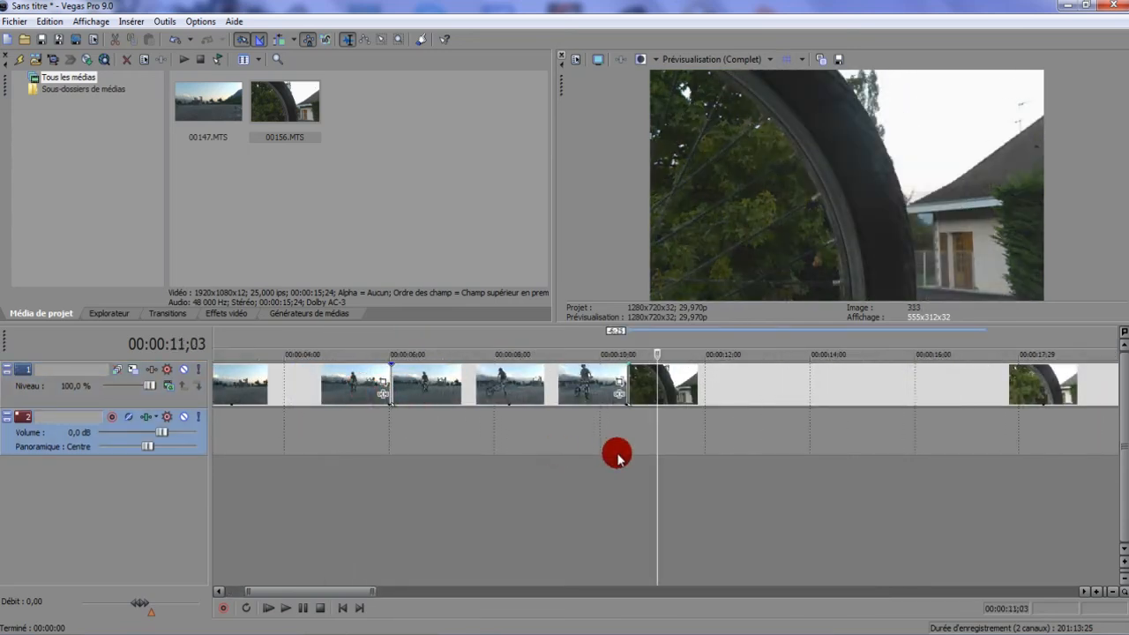
left_click(617, 454)
left_click(285, 608)
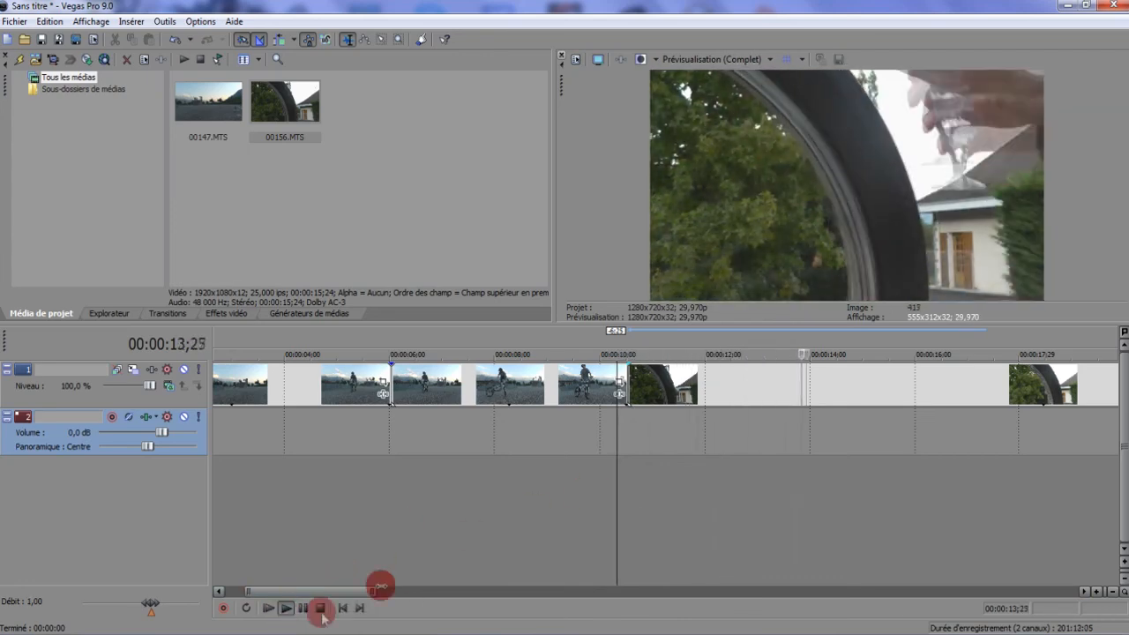
left_click(577, 496)
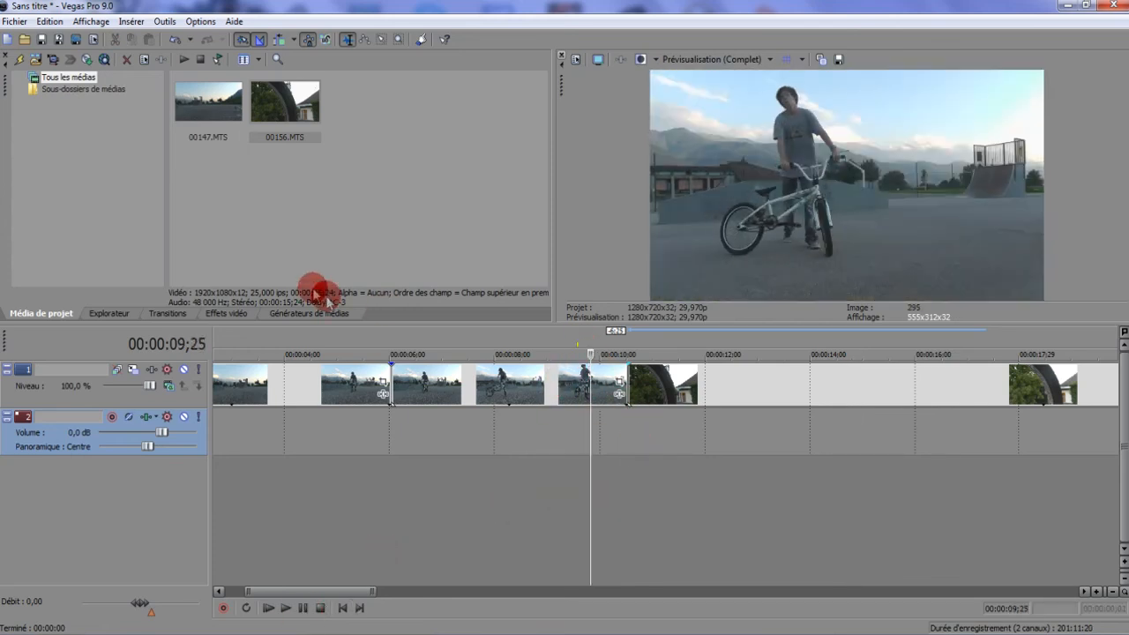
Look through the available transitions, examining the presets of Spirale Sony and Fondu enchaîné Sony.
left_click(181, 316)
scroll(85, 206, "down", 15)
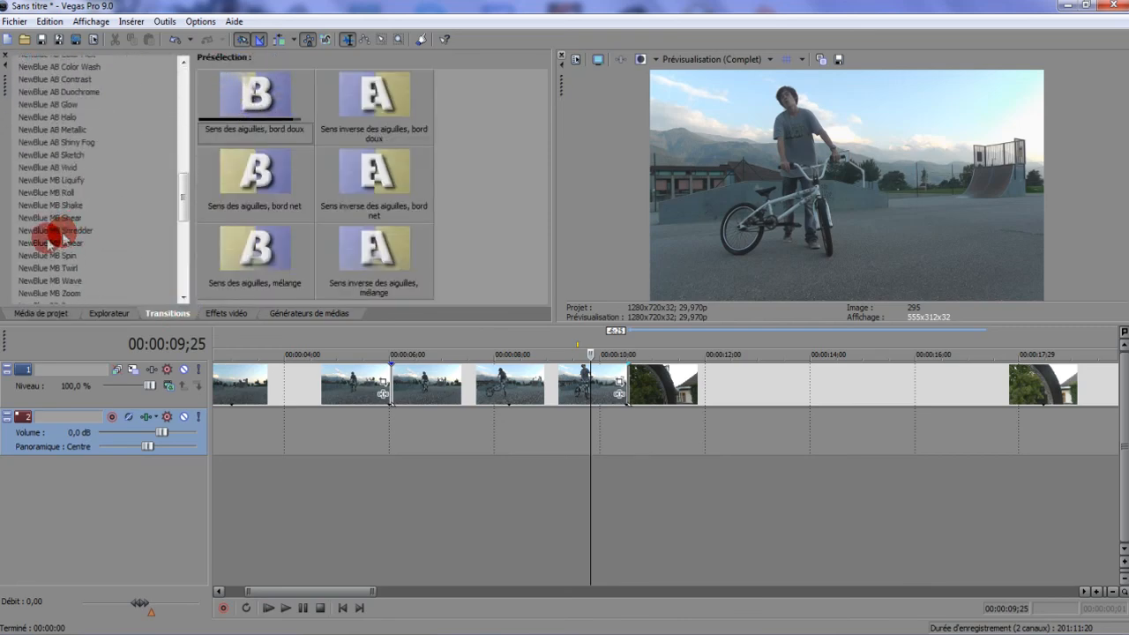
left_click(35, 245)
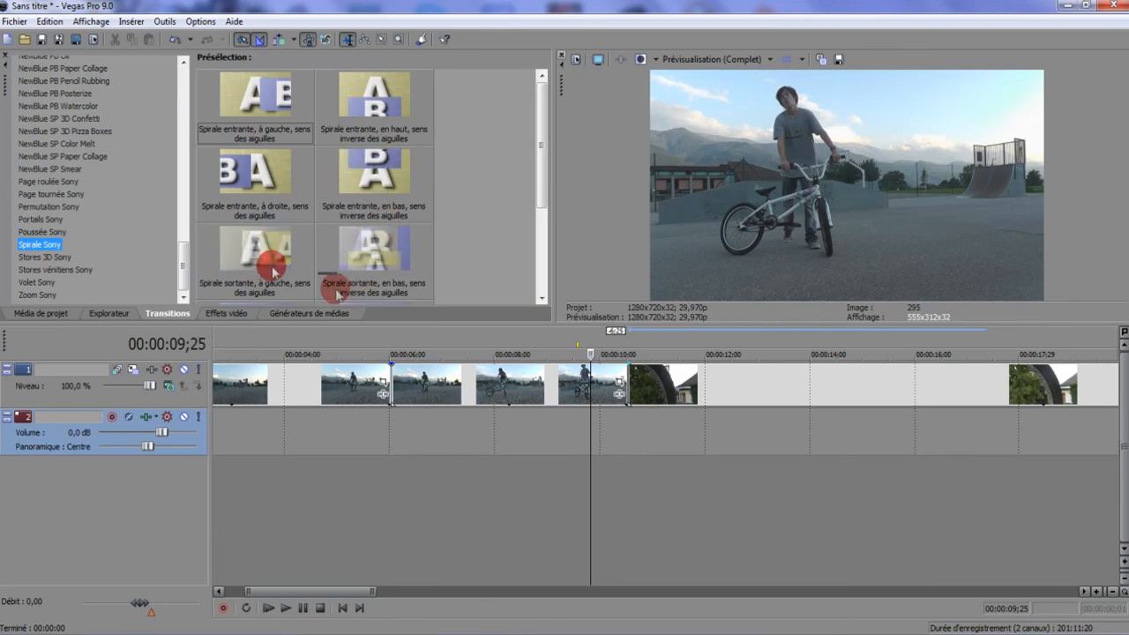
scroll(55, 214, "up", 10)
scroll(58, 156, "up", 8)
scroll(51, 142, "down", 15)
scroll(70, 225, "up", 15)
left_click(42, 176)
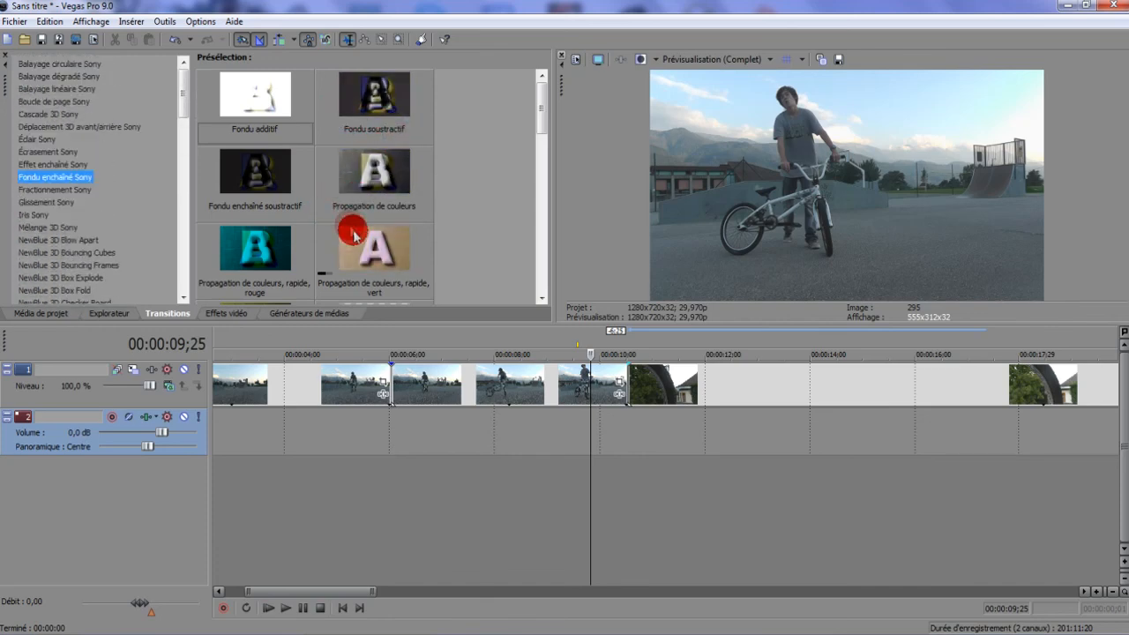
left_click_drag(544, 125, 503, 255)
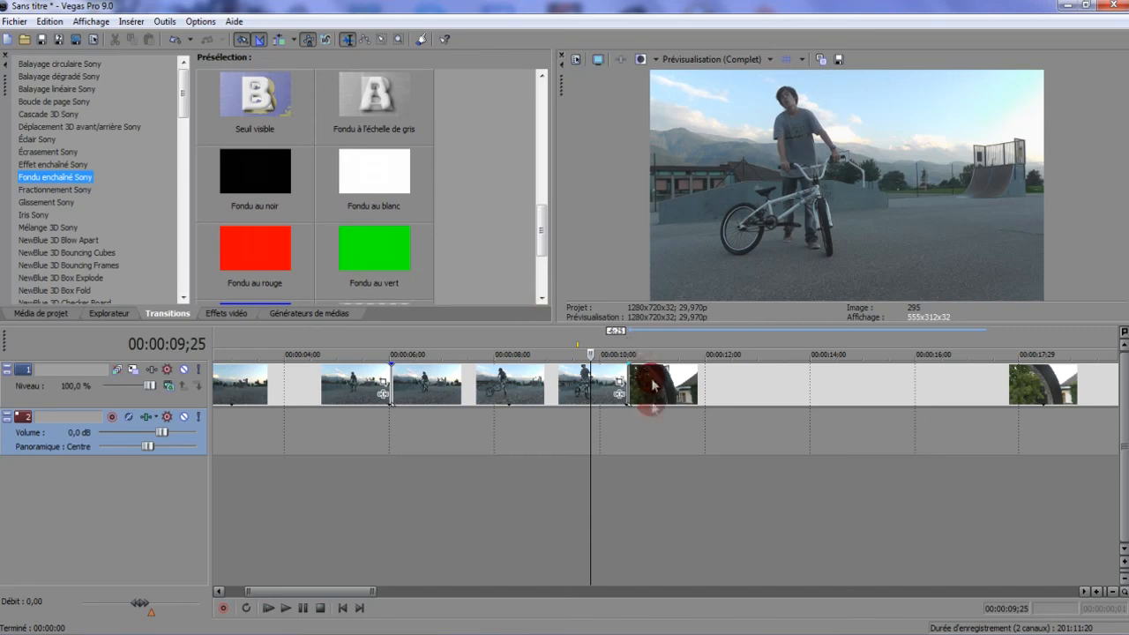
Overlap the 00156.MTS event with the previous one by about 1;11 as a crossfade, preview it, and move the event back.
left_click(696, 391)
left_click(683, 377)
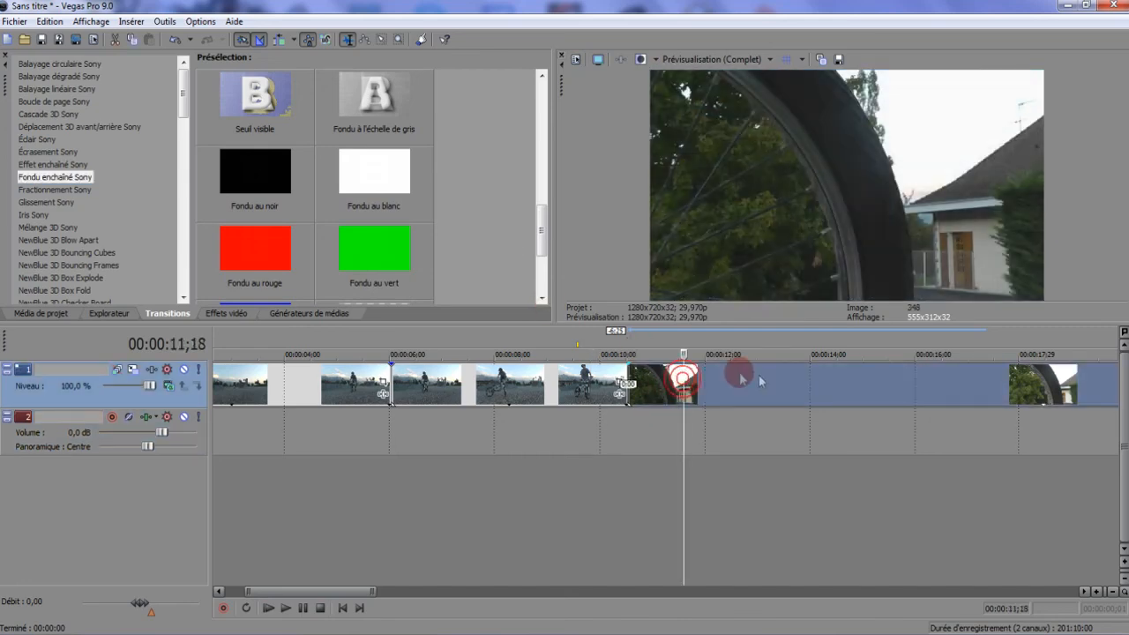
left_click_drag(820, 388, 615, 404)
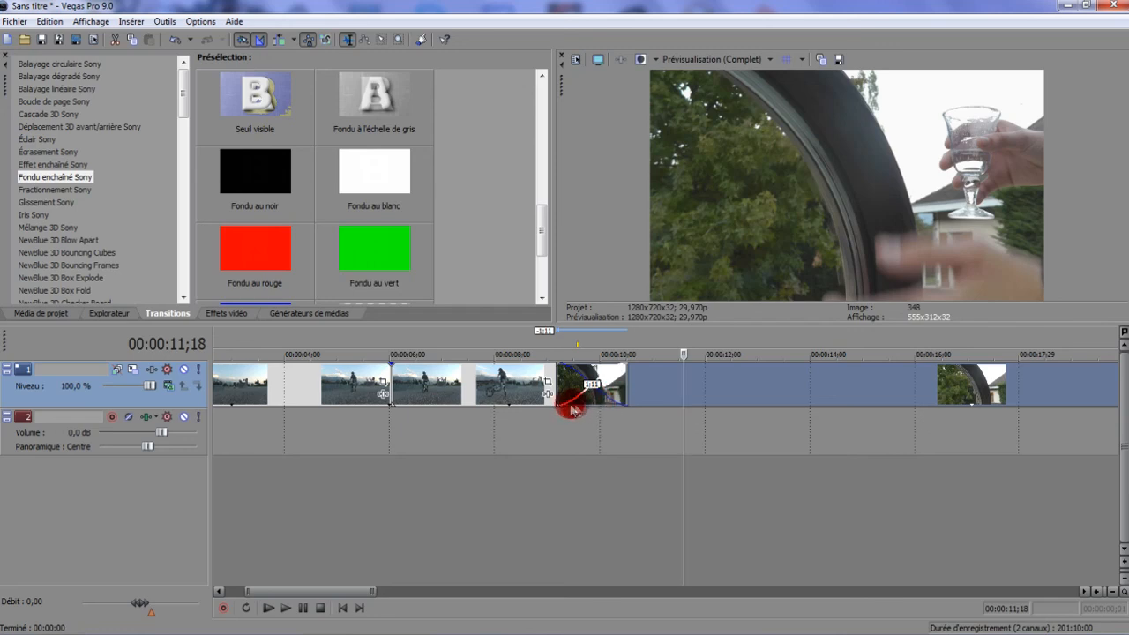
left_click(557, 436)
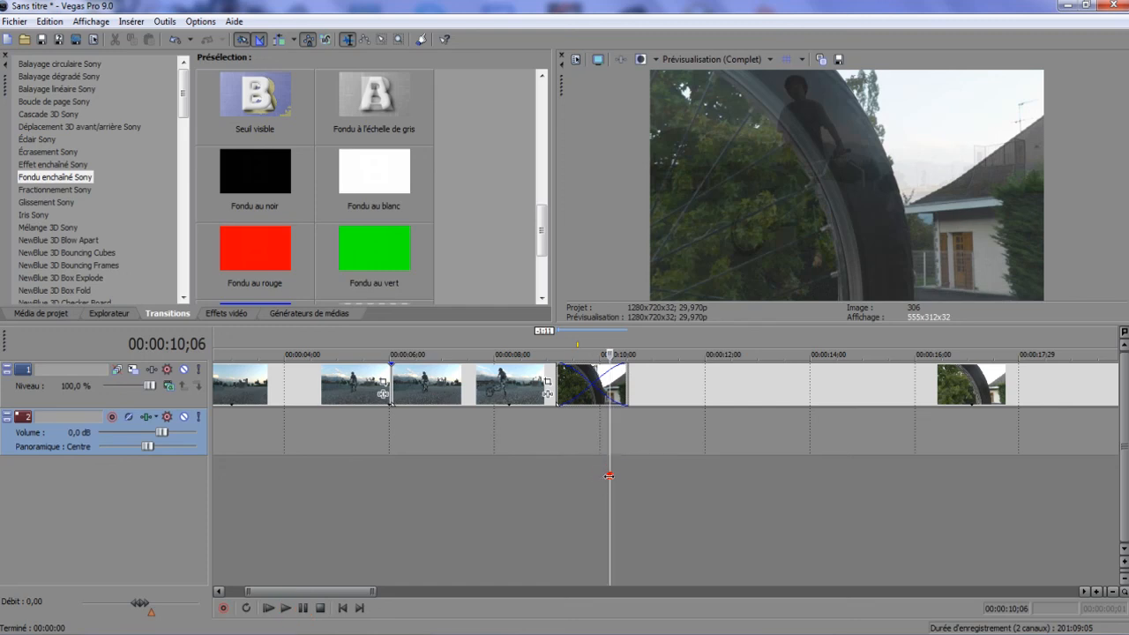
mouse_move(604, 477)
left_mouse_down()
mouse_move(587, 486)
mouse_move(620, 481)
mouse_move(608, 482)
left_mouse_up()
mouse_move(664, 399)
left_mouse_down()
mouse_move(713, 396)
mouse_move(734, 403)
mouse_move(726, 412)
left_mouse_up()
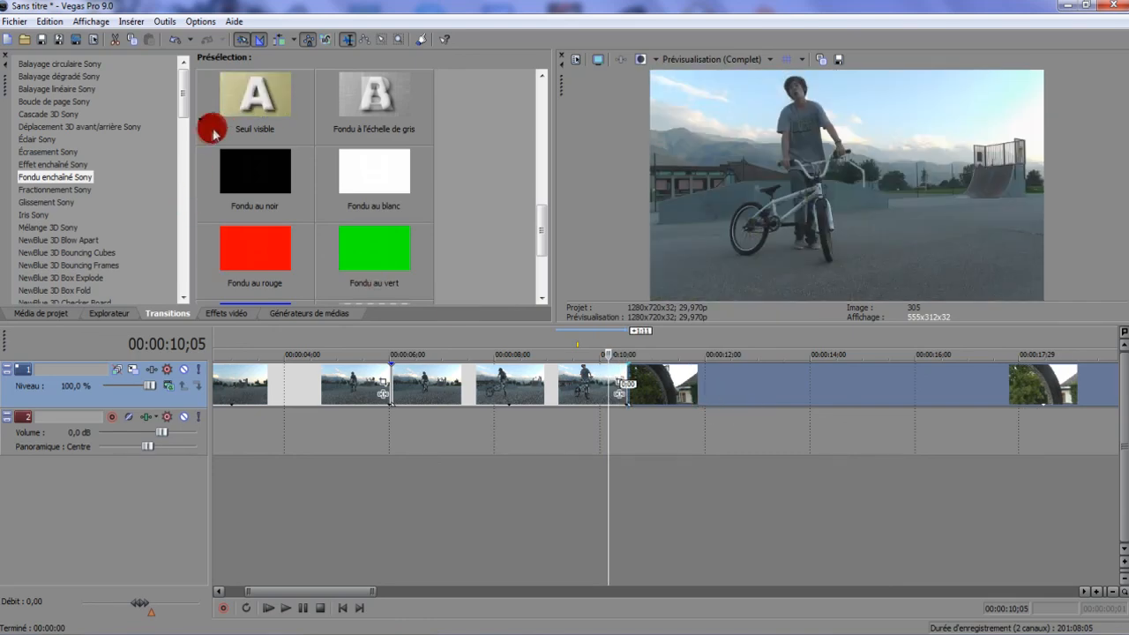
Apply the Fondu au noir preset of Fondu enchaîné Sony to the start of the 00156.MTS event and close the transition settings.
left_click(274, 194)
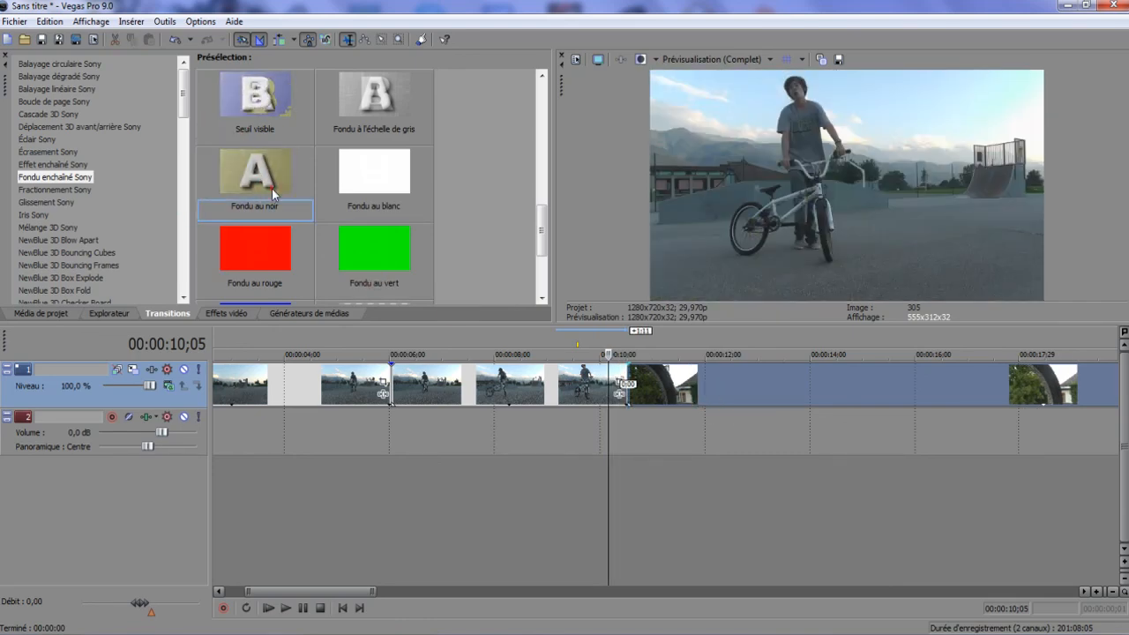
left_click_drag(628, 397, 620, 407)
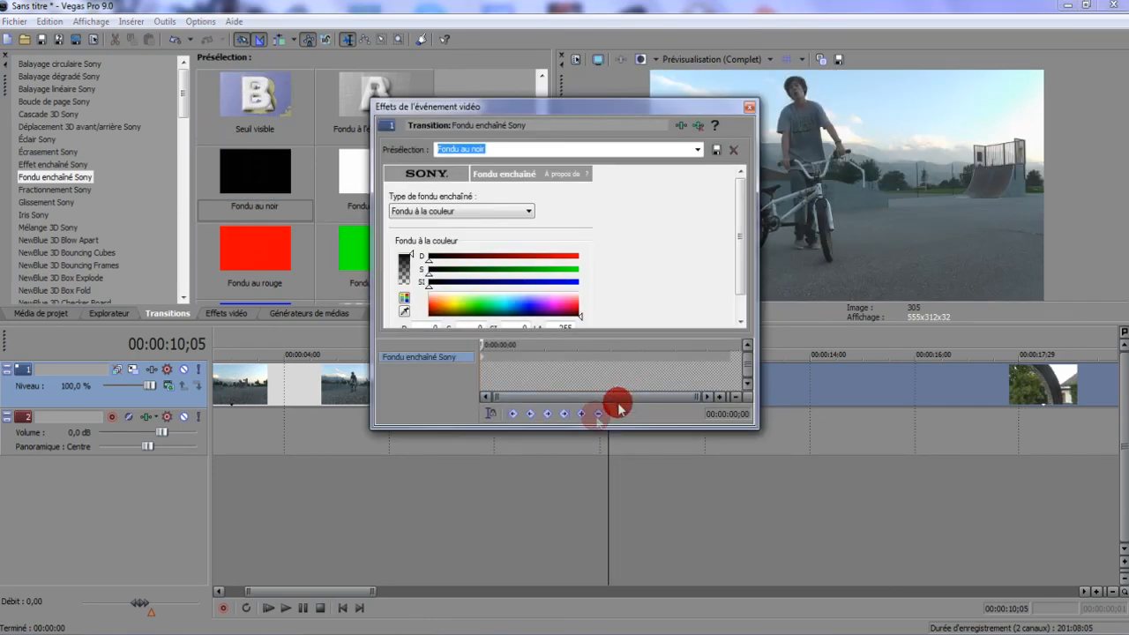
left_click(748, 111)
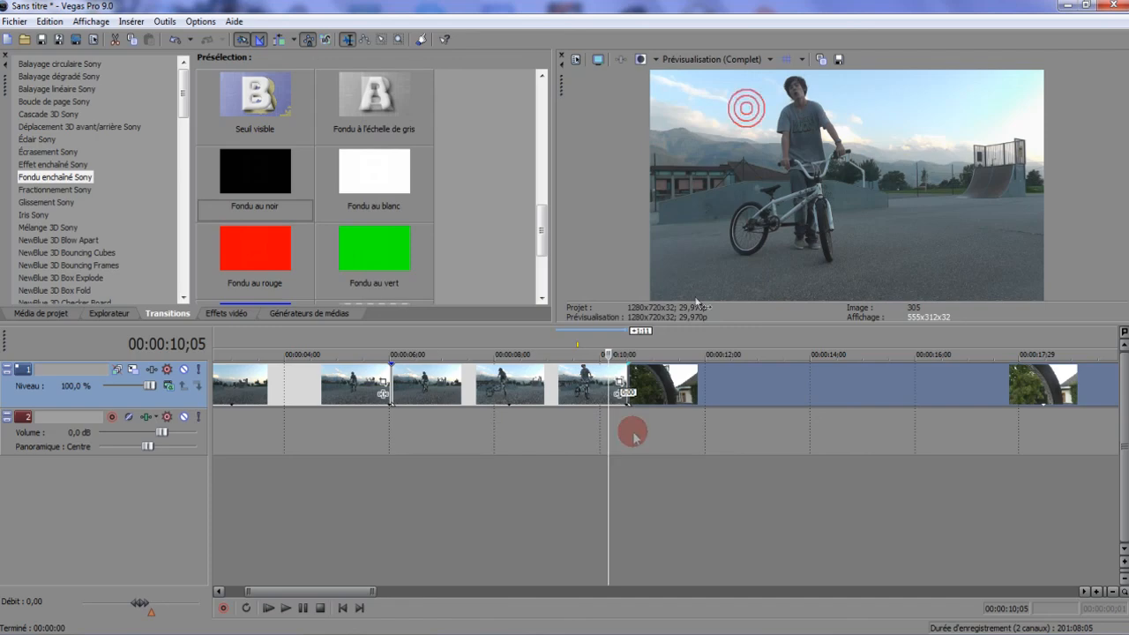
Lengthen the Fondu enchaîné Sony transition at the start of the 00156.MTS event to about 0:04 and play across it.
left_click_drag(605, 498, 637, 494)
scroll(645, 496, "up", 10)
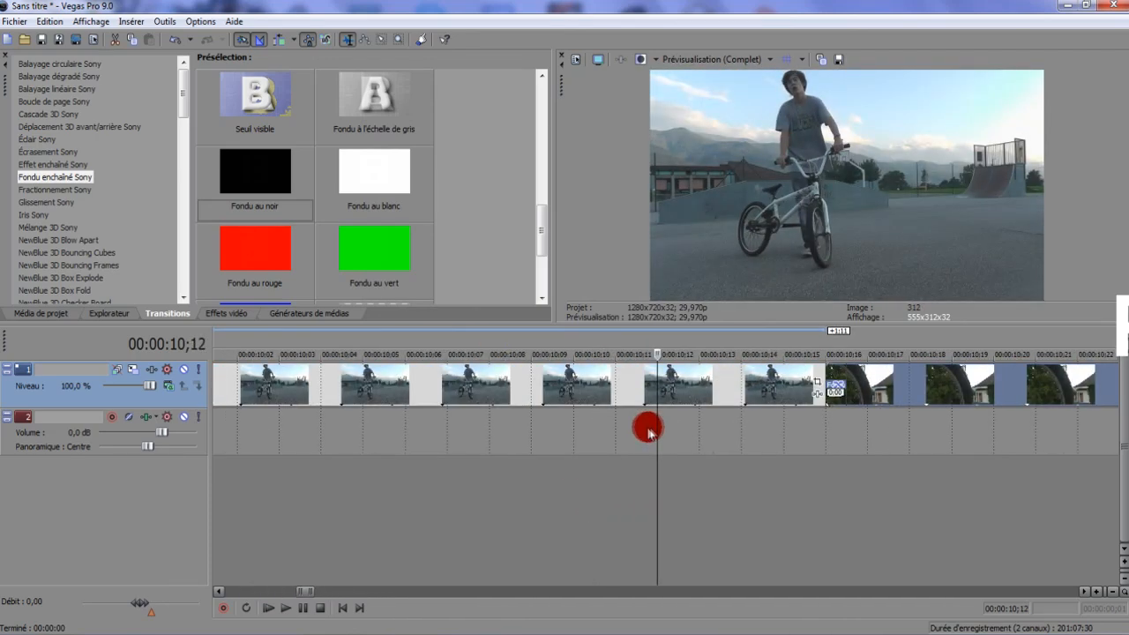
scroll(818, 466, "down", 3)
mouse_move(908, 385)
left_mouse_down()
mouse_move(1059, 385)
mouse_move(1124, 412)
mouse_move(927, 380)
mouse_move(908, 388)
left_mouse_up()
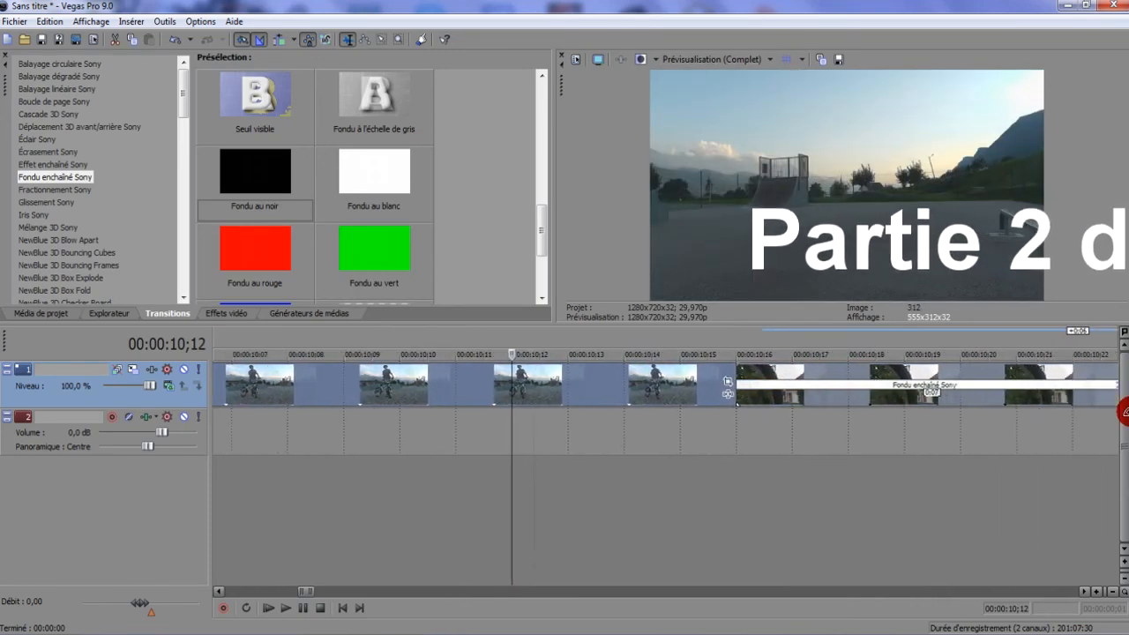
scroll(776, 428, "down", 3)
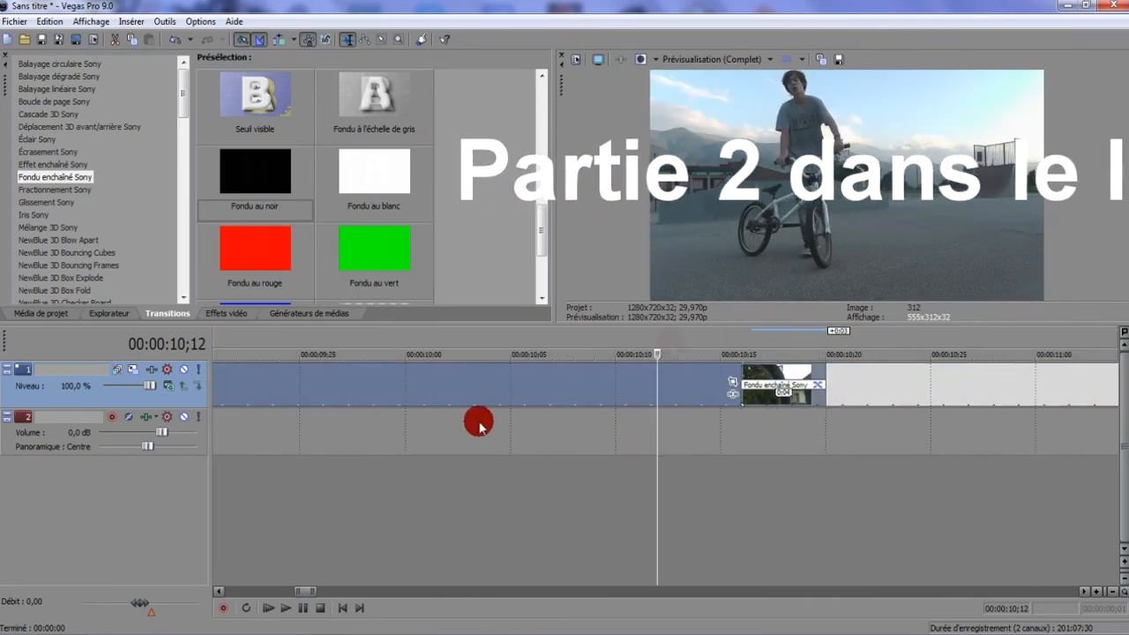
left_click(286, 608)
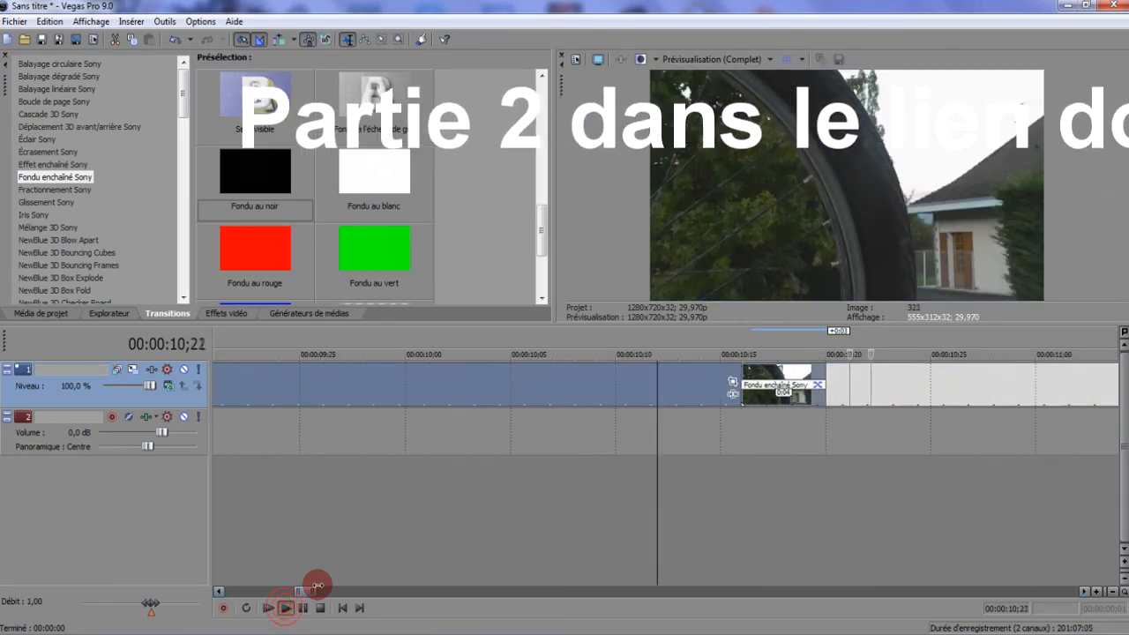
left_click(303, 607)
Stretch the Fondu enchaîné Sony transition to about 1:12, play it back, and shorten it again.
scroll(315, 516, "down", 3)
scroll(399, 458, "down", 2)
left_click_drag(449, 371, 610, 399)
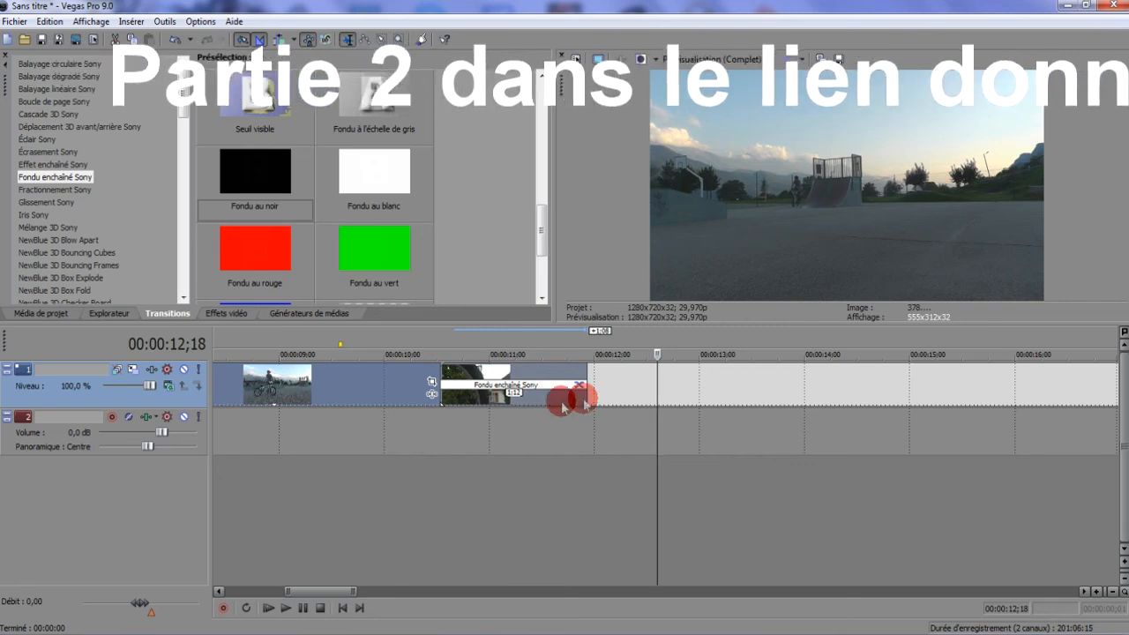
left_click(440, 429)
left_click(285, 607)
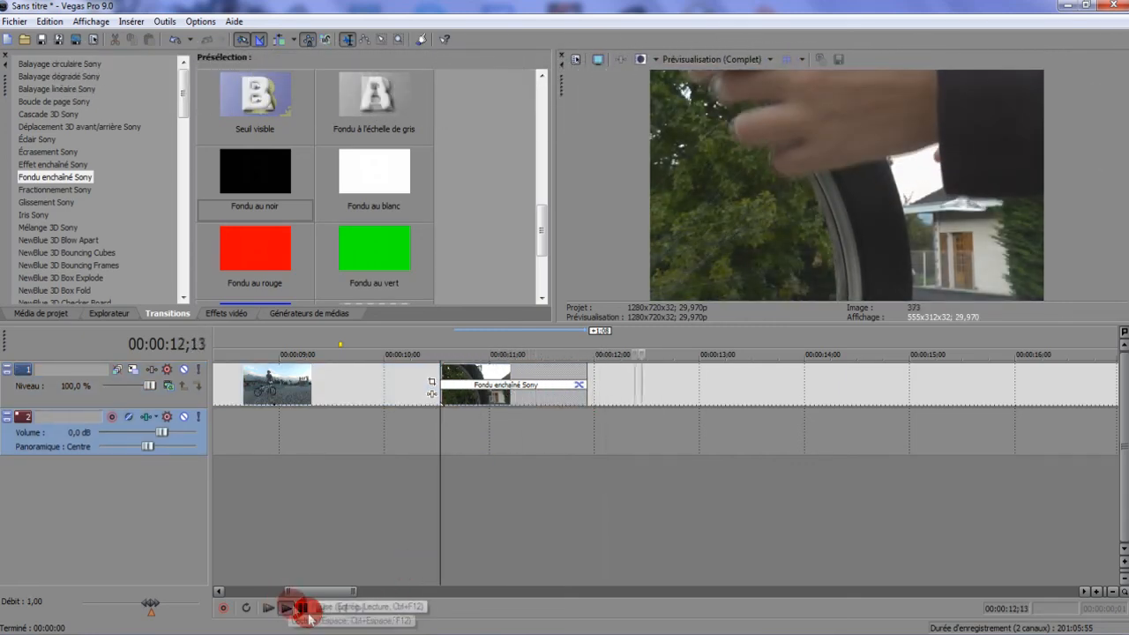
left_click(303, 608)
left_click(583, 369)
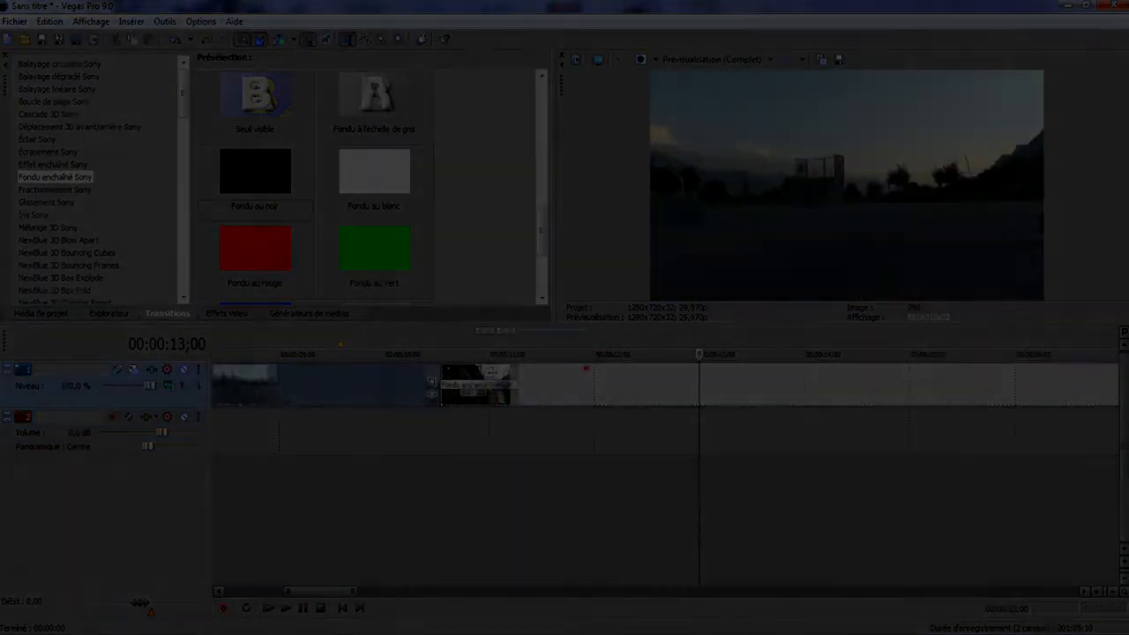